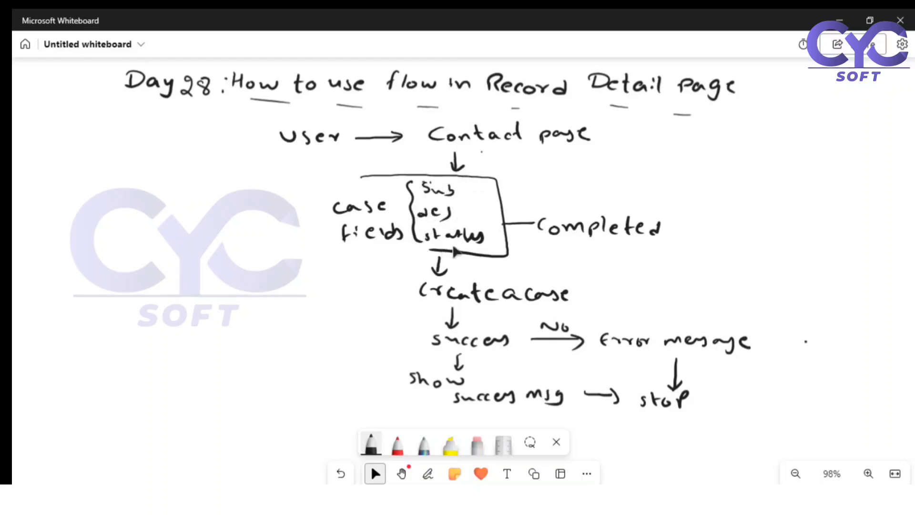
click(509, 247)
click(428, 474)
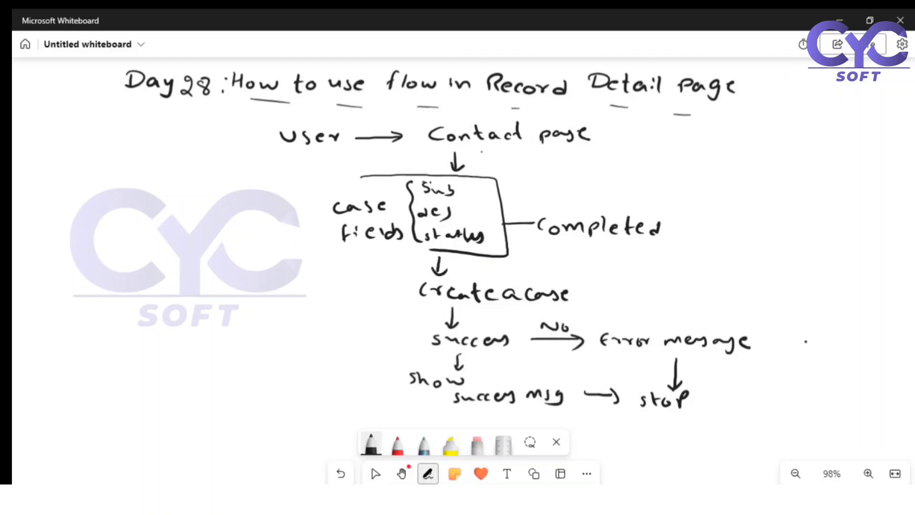
Switch to the CreateCaseRecordScreen flow in Flow Builder and review the Create Case Record element's field values, especially the ContactId assignment.
key(alt+Tab)
click(548, 19)
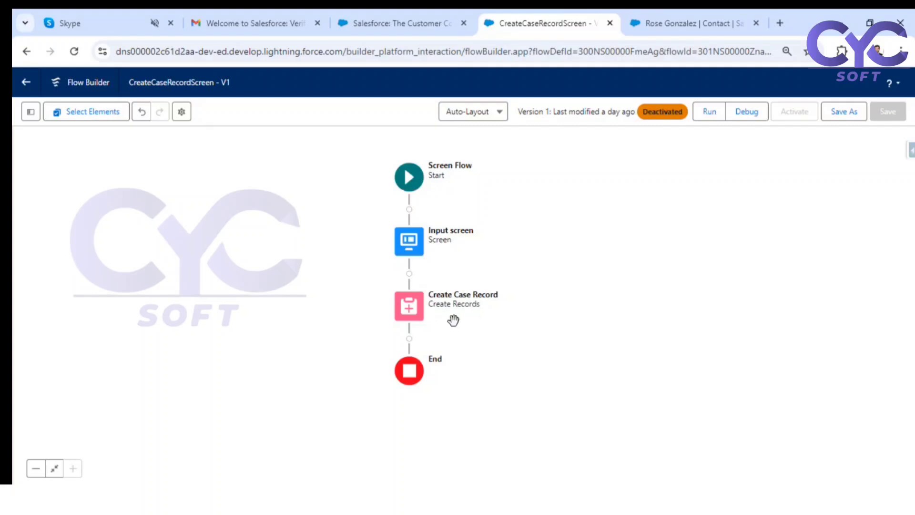
click(415, 315)
scroll(601, 296, down, 3)
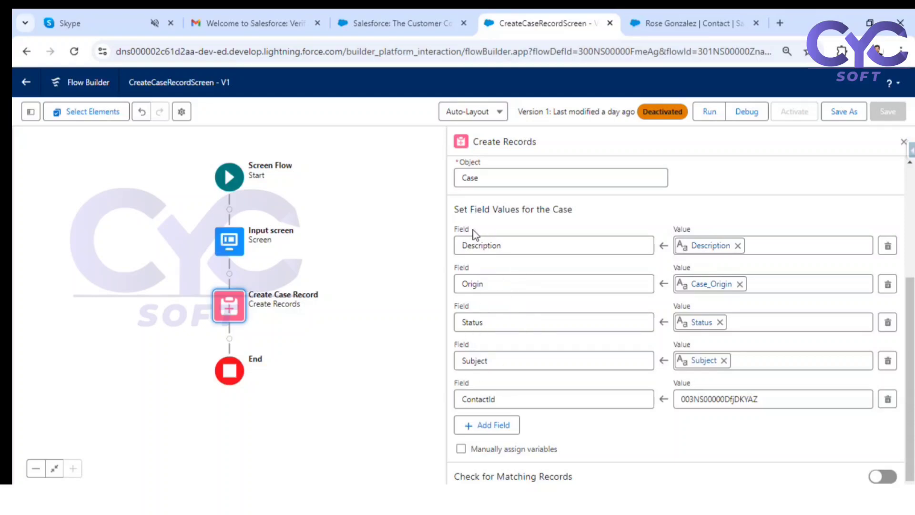
click(480, 399)
click(745, 399)
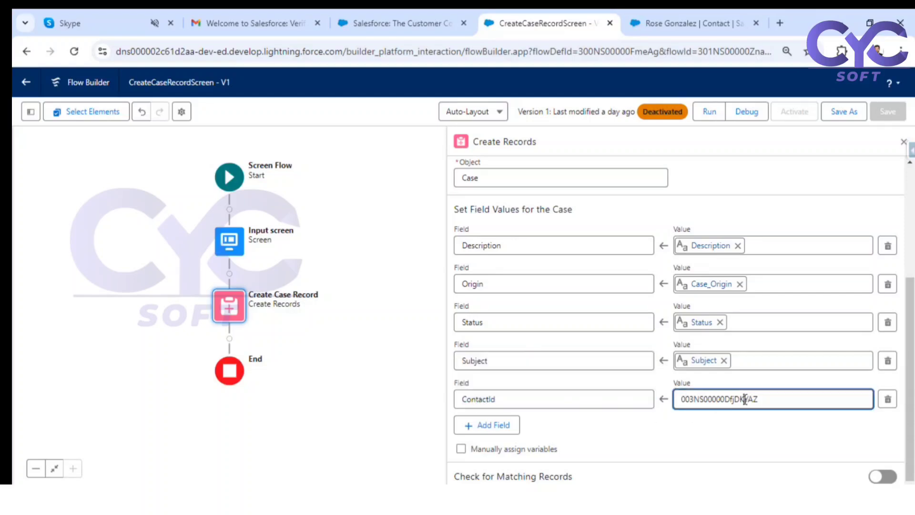
click(715, 429)
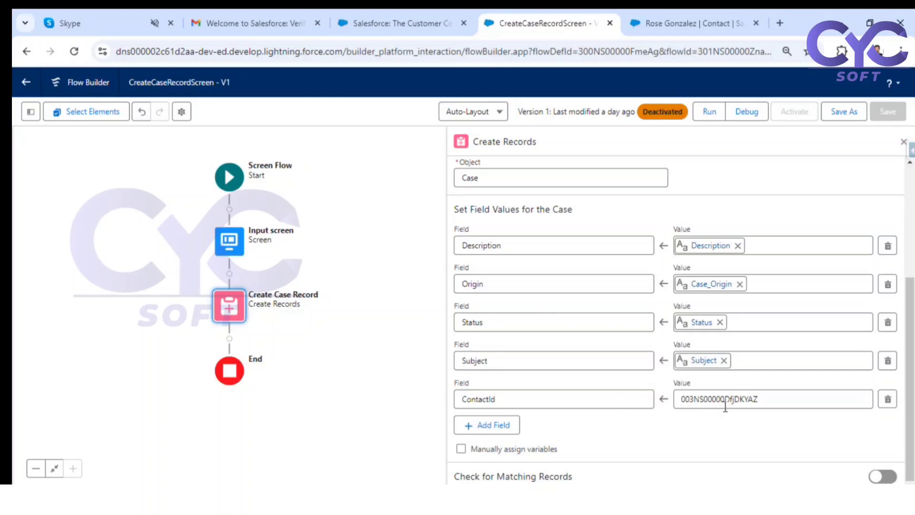
click(706, 399)
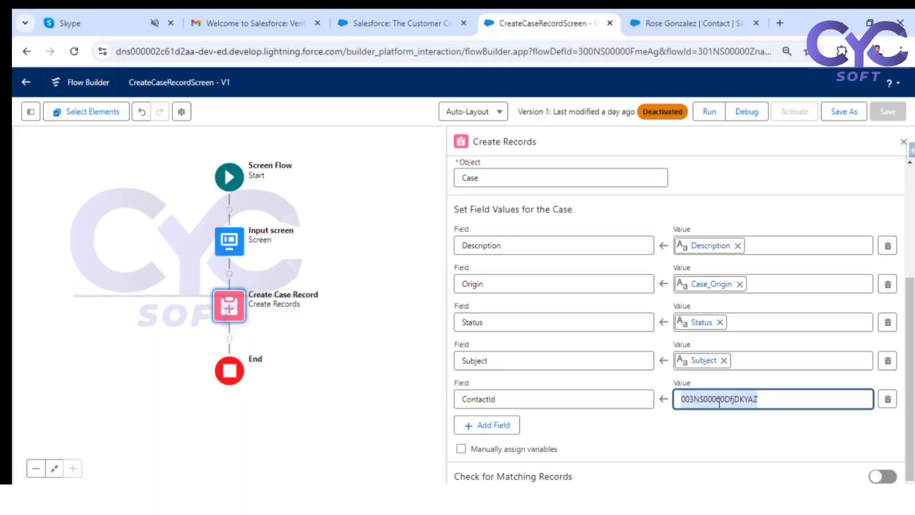
click(903, 143)
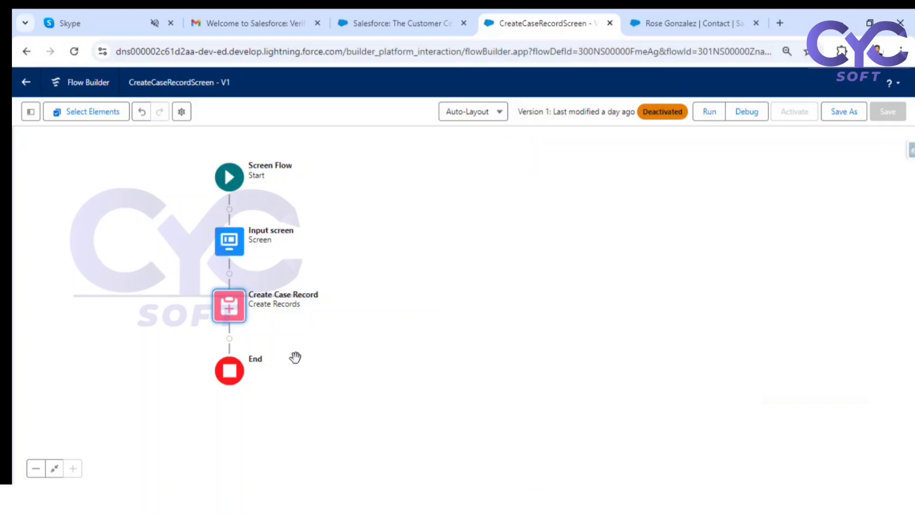
Add a screen element labelled "Success Screen" after the Create Case Record element.
click(229, 339)
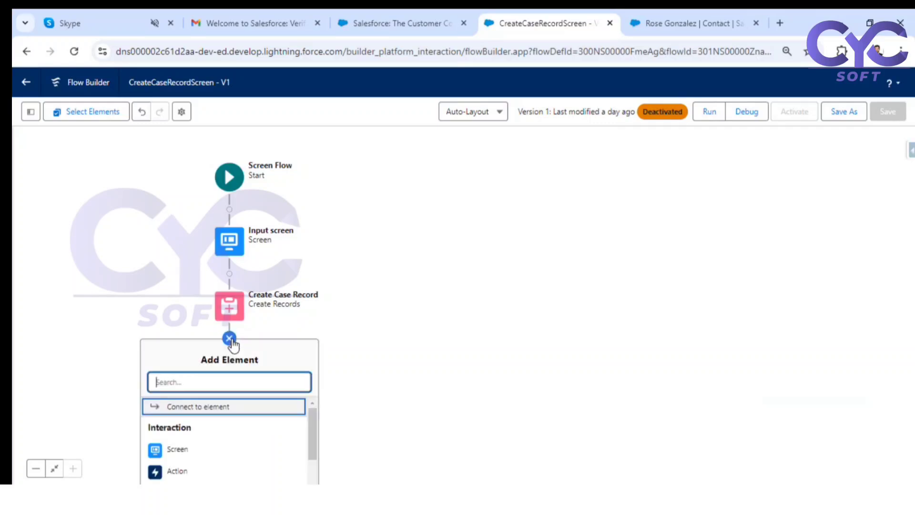
click(172, 451)
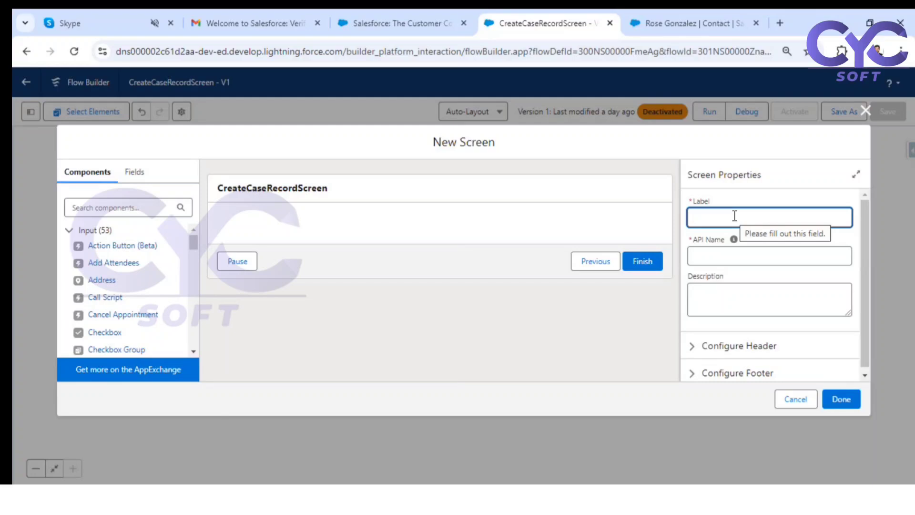
text(Success)
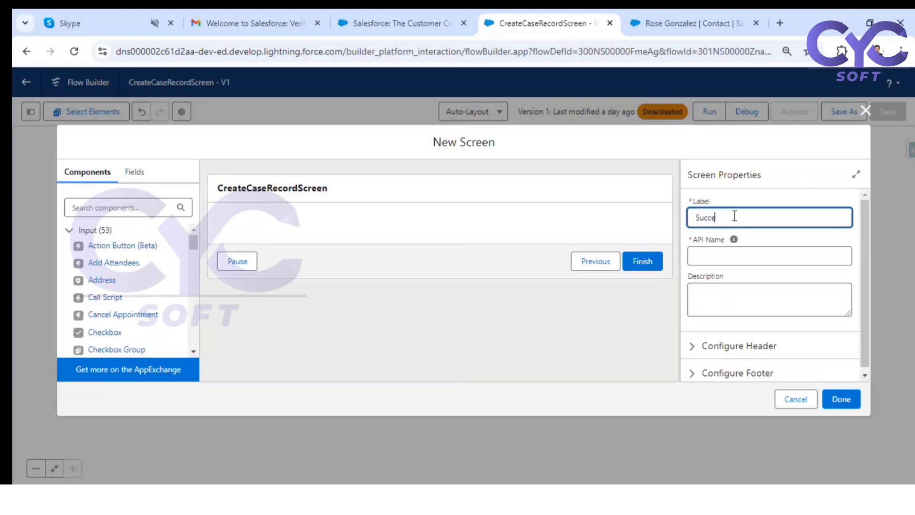
text( Screen)
click(774, 194)
click(848, 402)
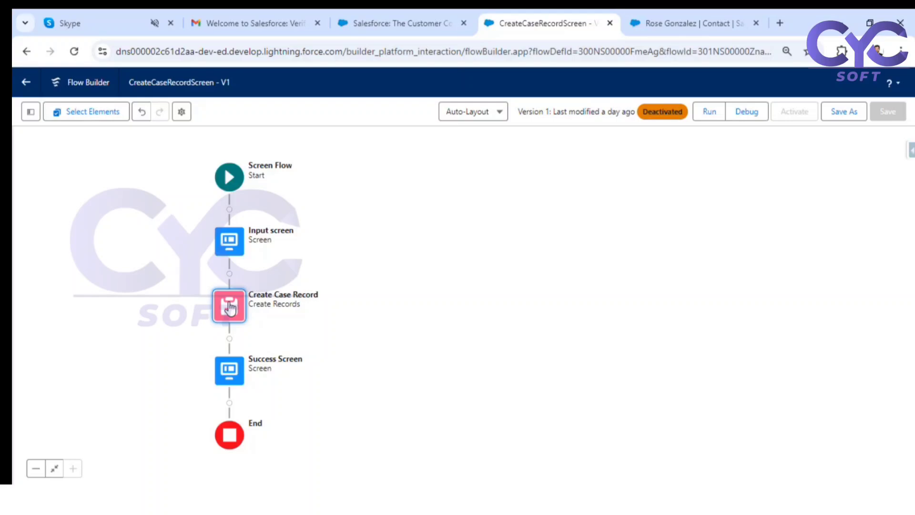
Add a fault path to the Create Case Record element.
drag(390, 294, 516, 272)
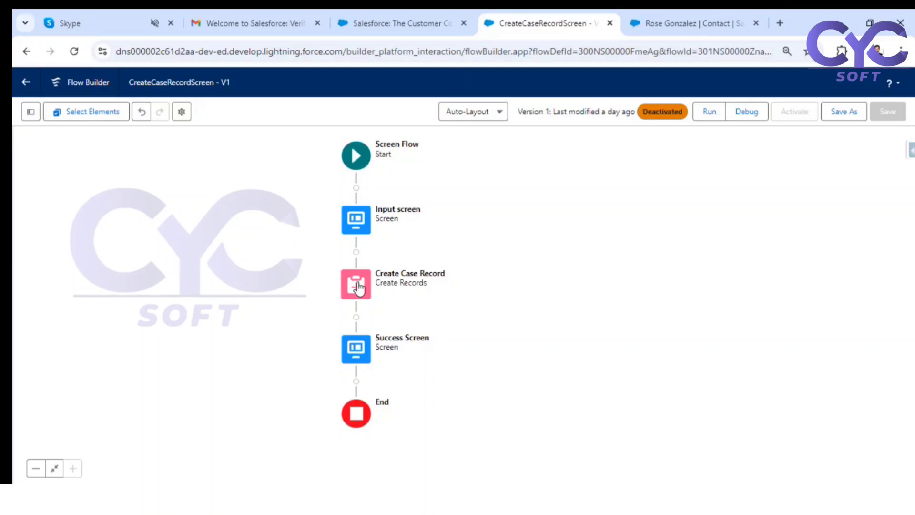
click(359, 286)
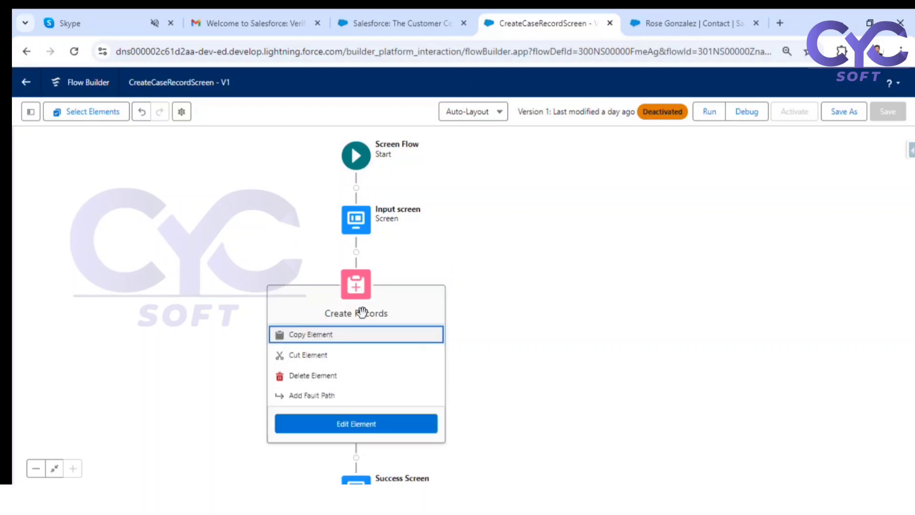
click(299, 397)
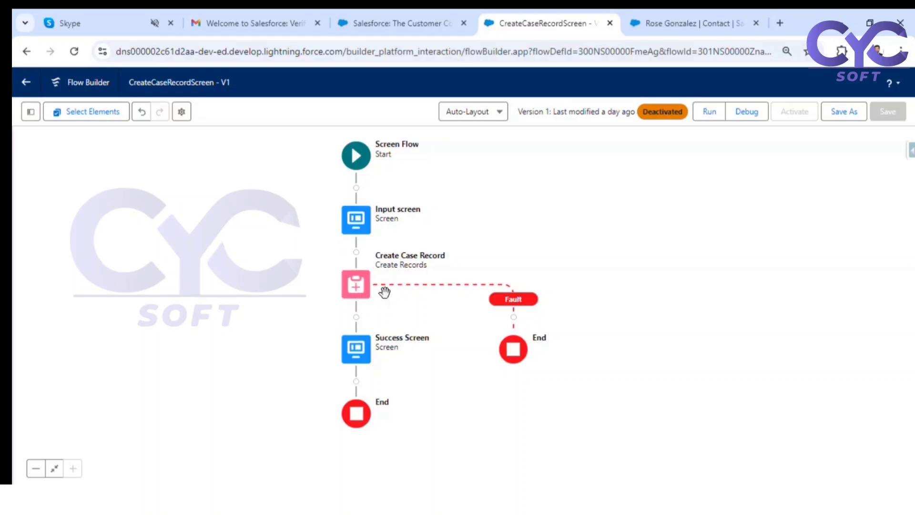
click(514, 317)
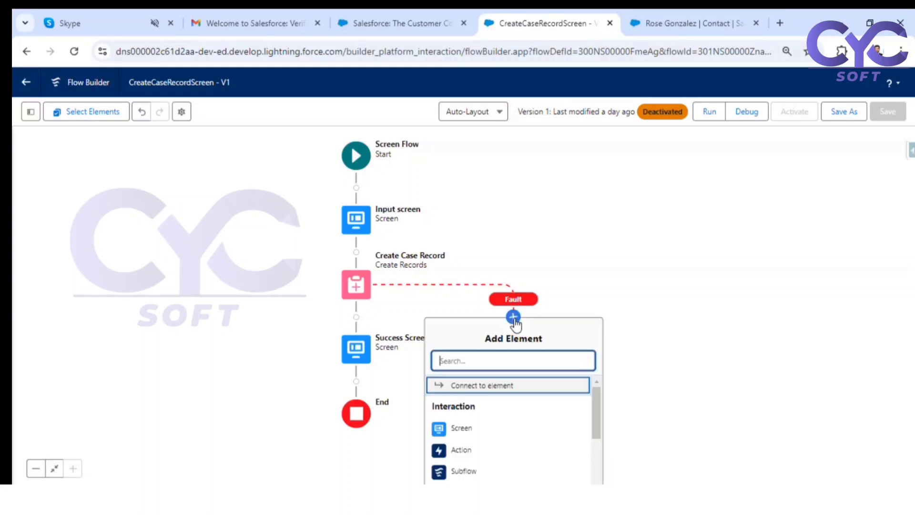
click(454, 429)
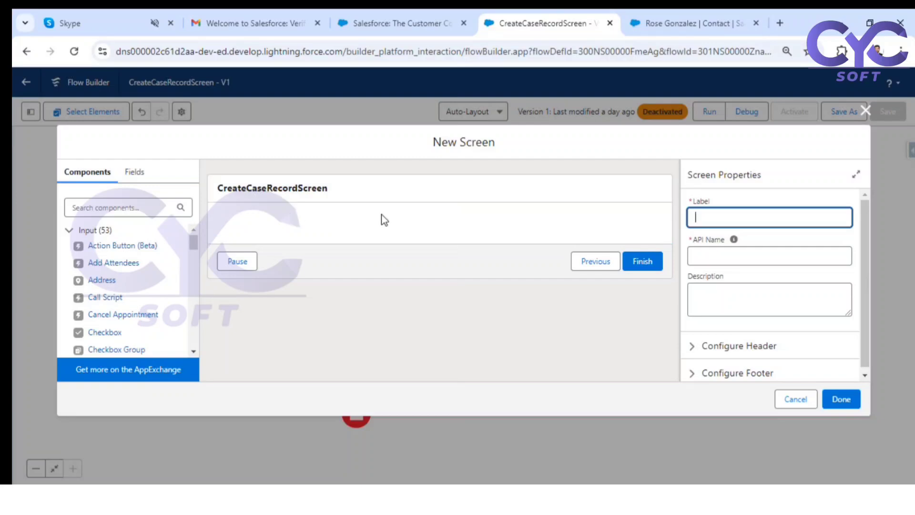
click(866, 119)
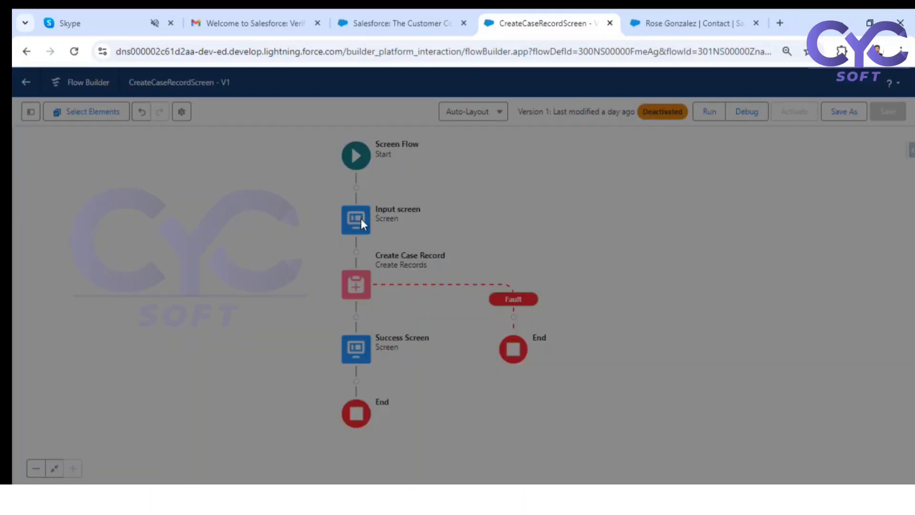
Review the fields on the flow's Input screen without changing them.
double_click(361, 220)
scroll(321, 286, down, 2)
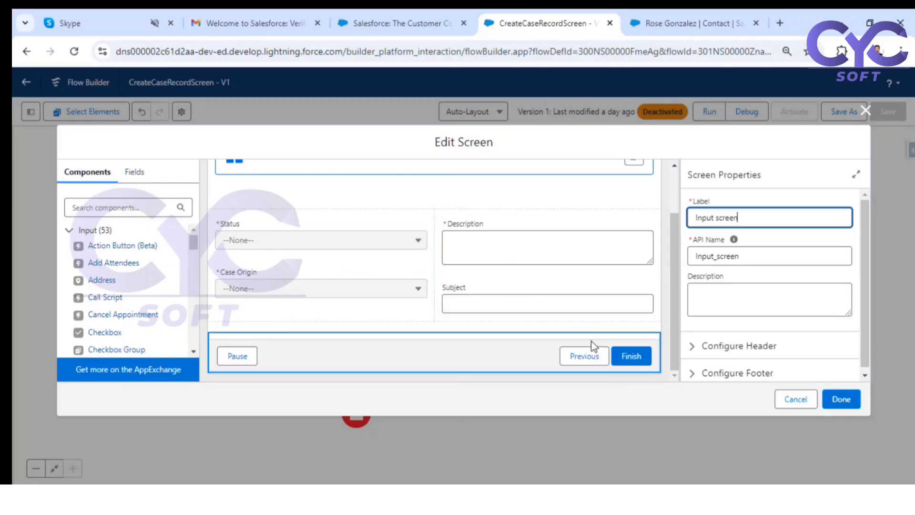
click(866, 111)
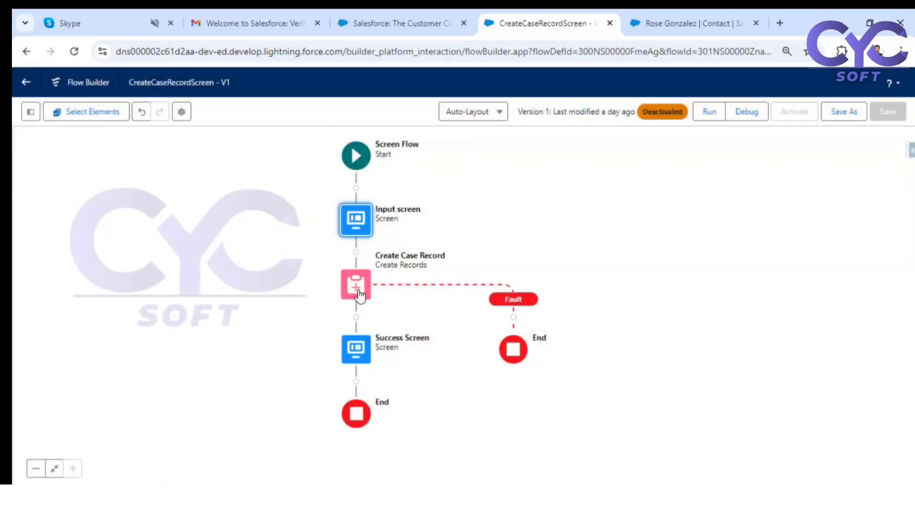
Remove the Subject field assignment from the Create Case Record element and save the flow as a new version.
click(359, 295)
scroll(535, 359, down, 4)
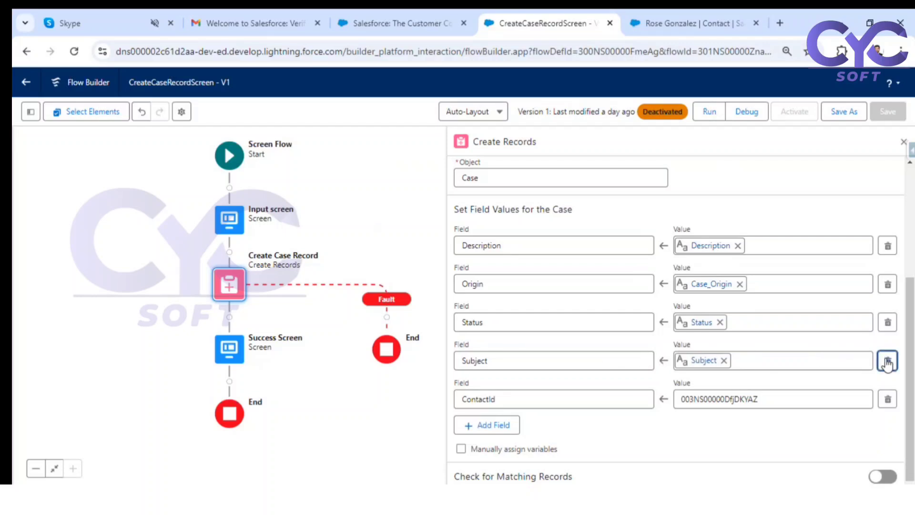
click(888, 360)
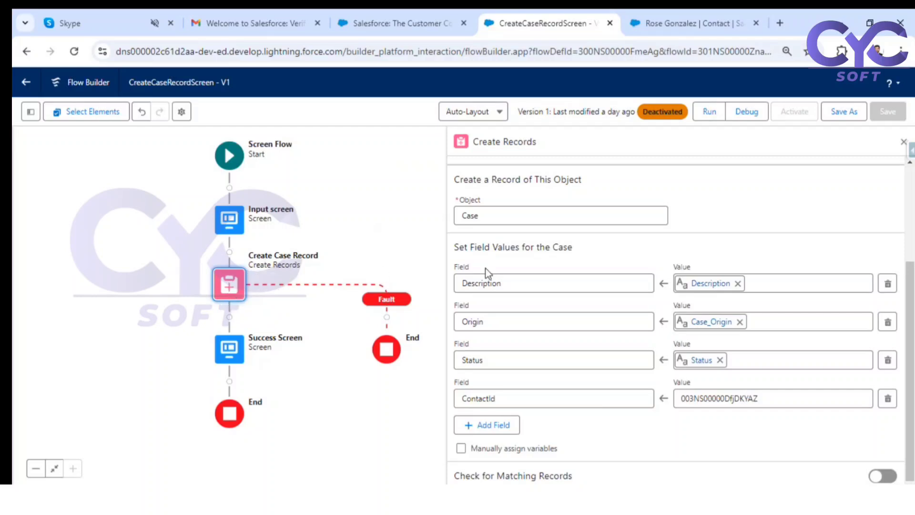
click(901, 143)
click(839, 112)
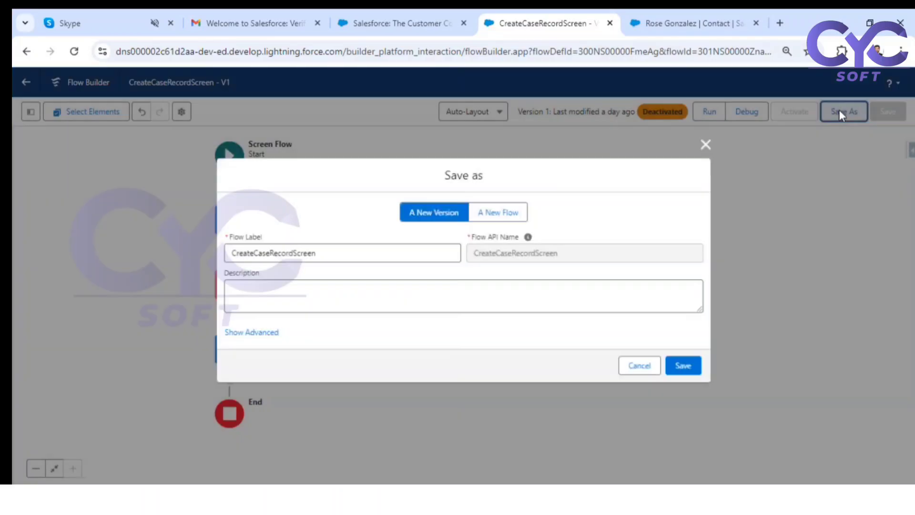
click(686, 366)
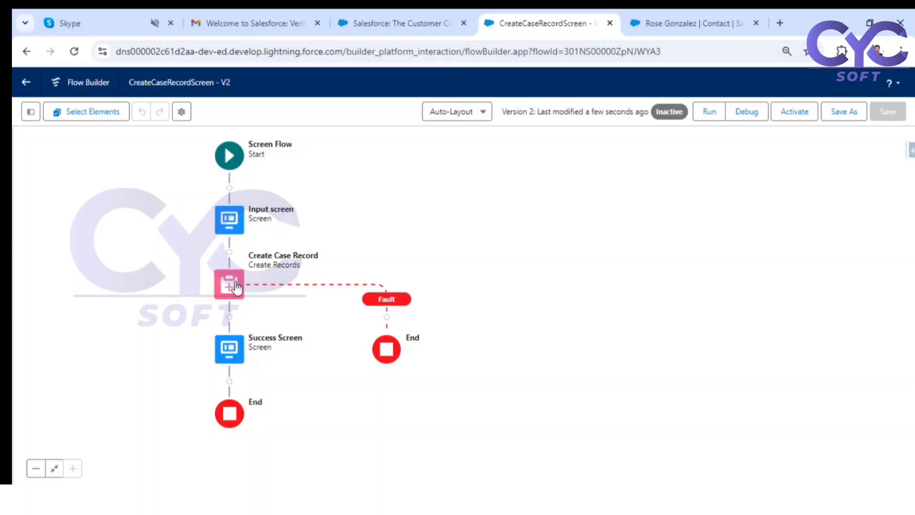
Open the test7 case from the recently viewed cases and examine its details.
click(673, 22)
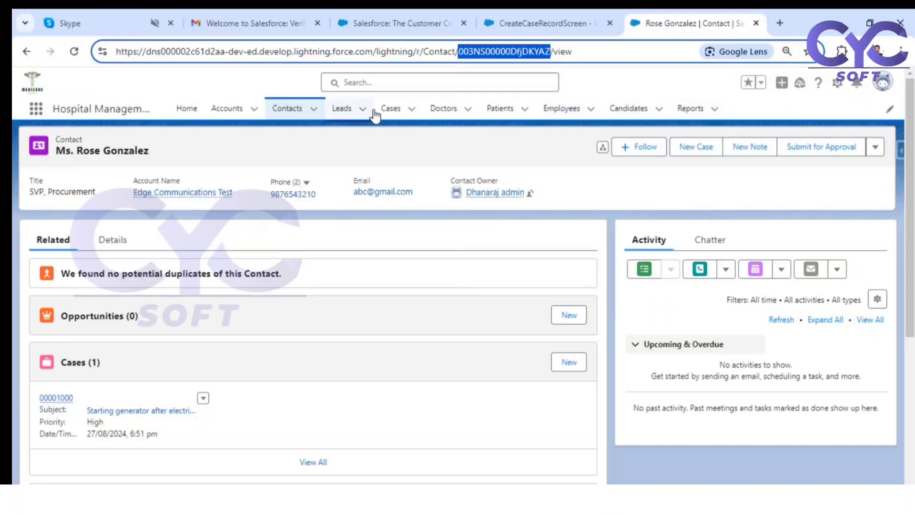
click(390, 108)
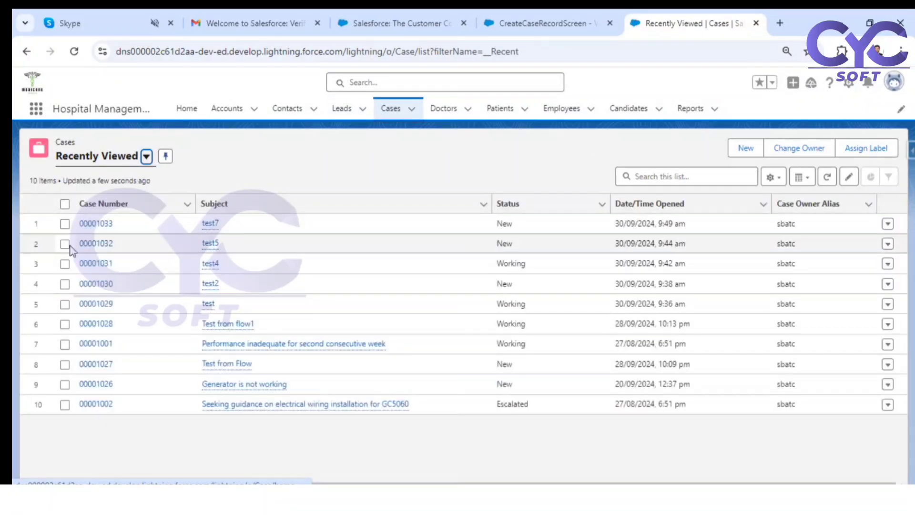
click(94, 225)
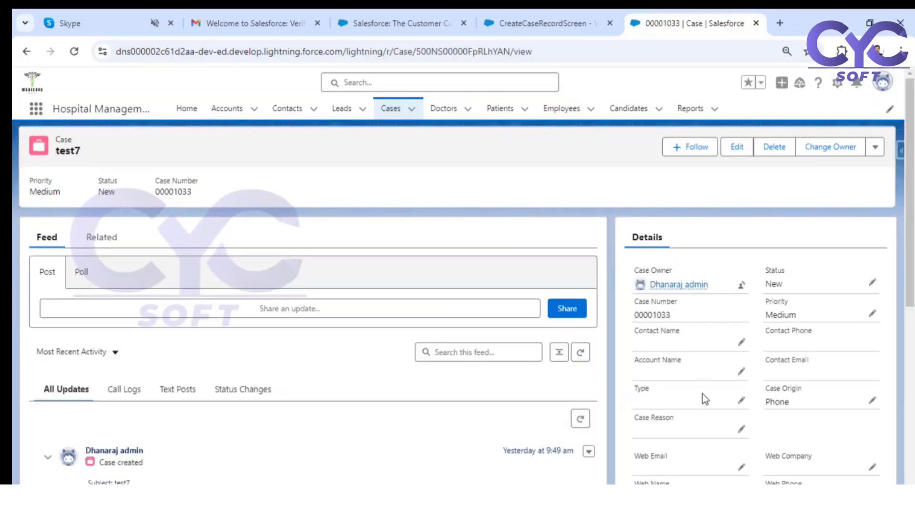
scroll(739, 387, down, 2)
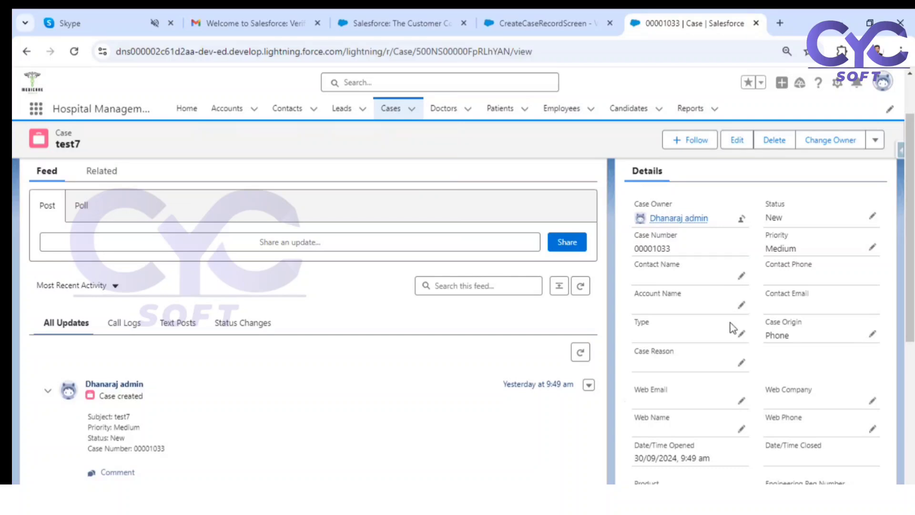
Return to the flow and check which case fields its Input screen collects.
click(556, 28)
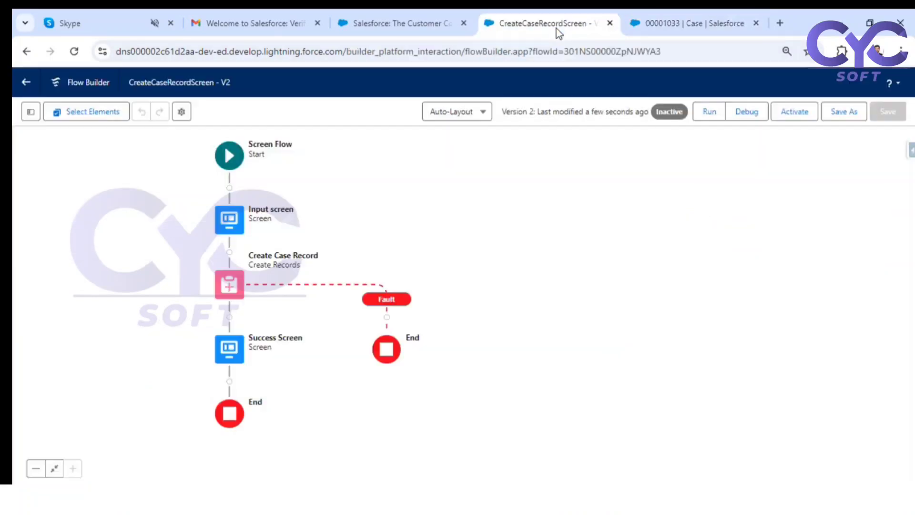
double_click(242, 225)
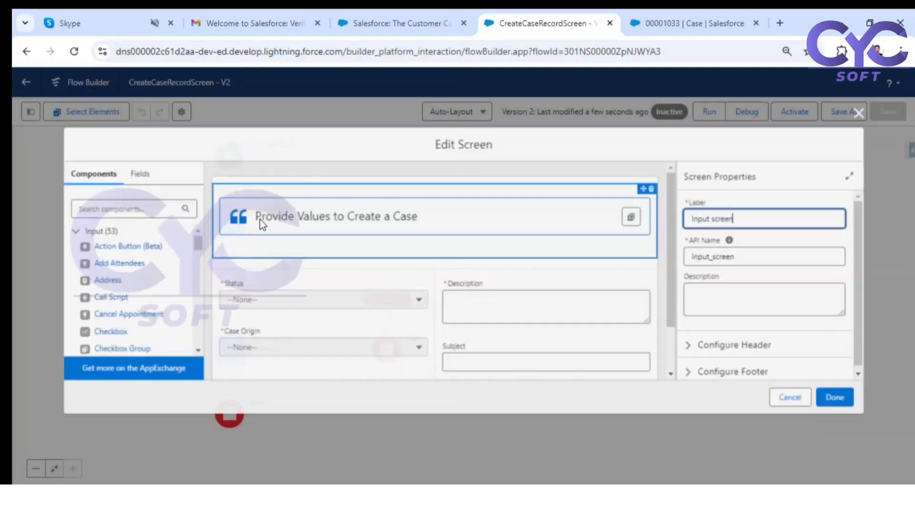
scroll(333, 267, down, 2)
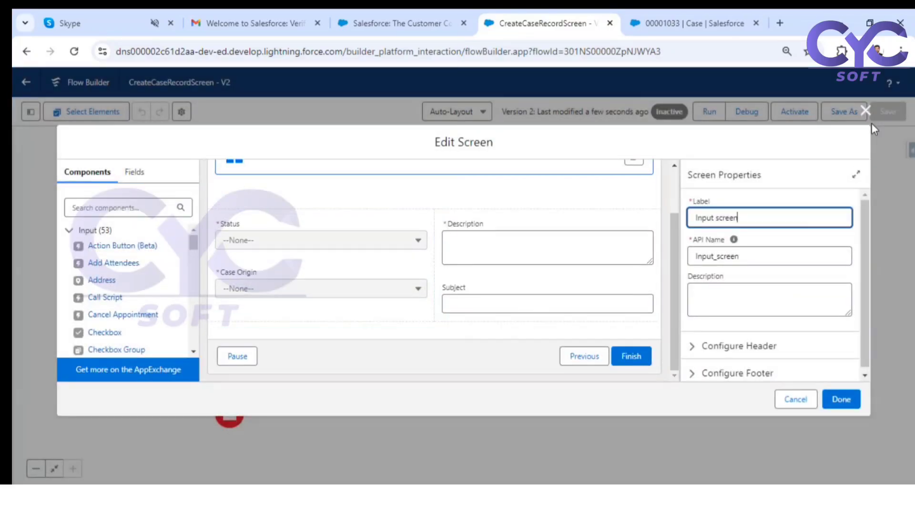
click(866, 111)
Go back to the test7 case record and open the Case object's setup page.
click(691, 30)
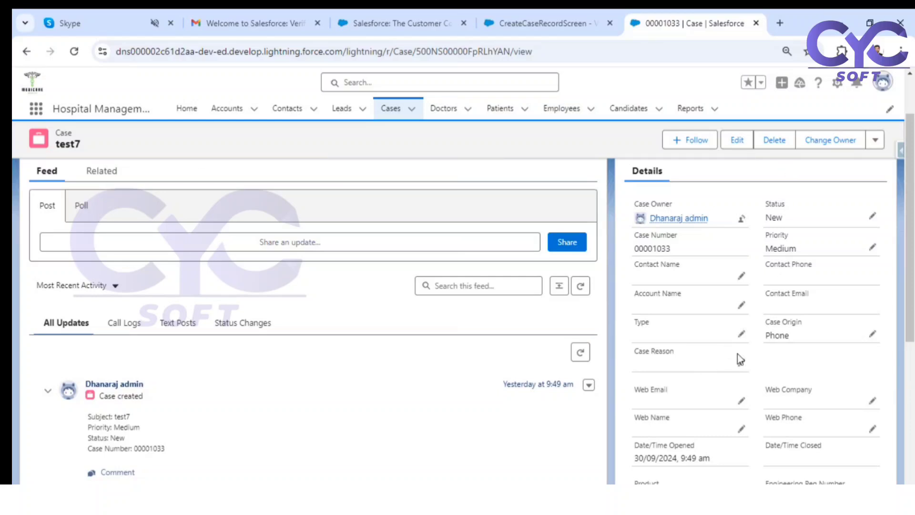
click(840, 86)
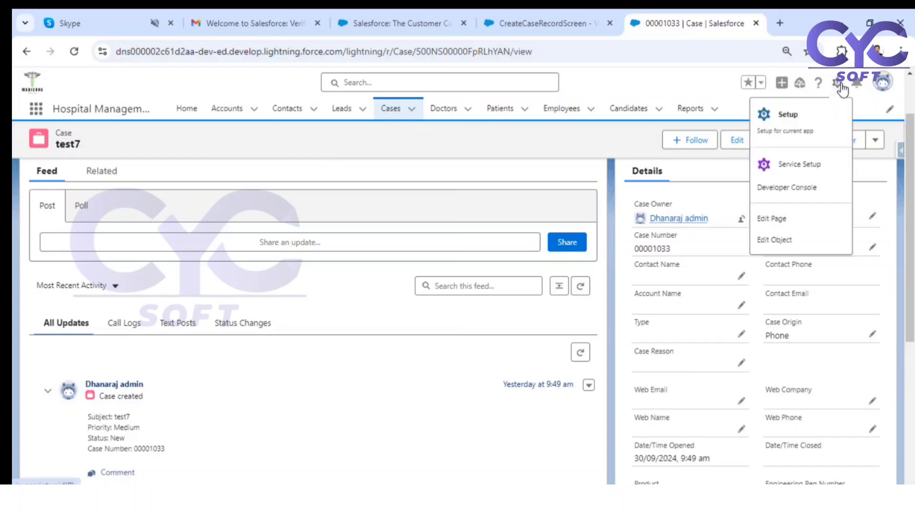
click(776, 239)
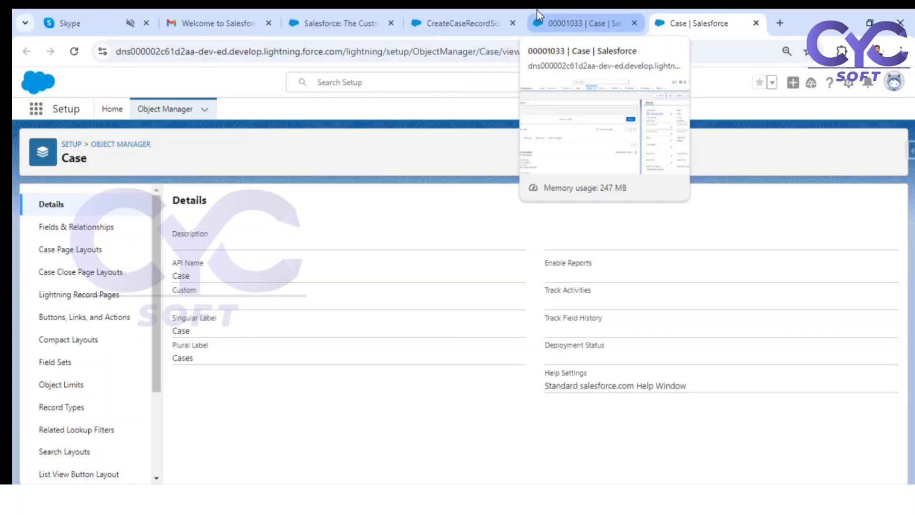
Reopen the flow's Input screen to review its Status, Case Origin, Description and Subject fields, leaving it unchanged.
click(564, 14)
click(465, 19)
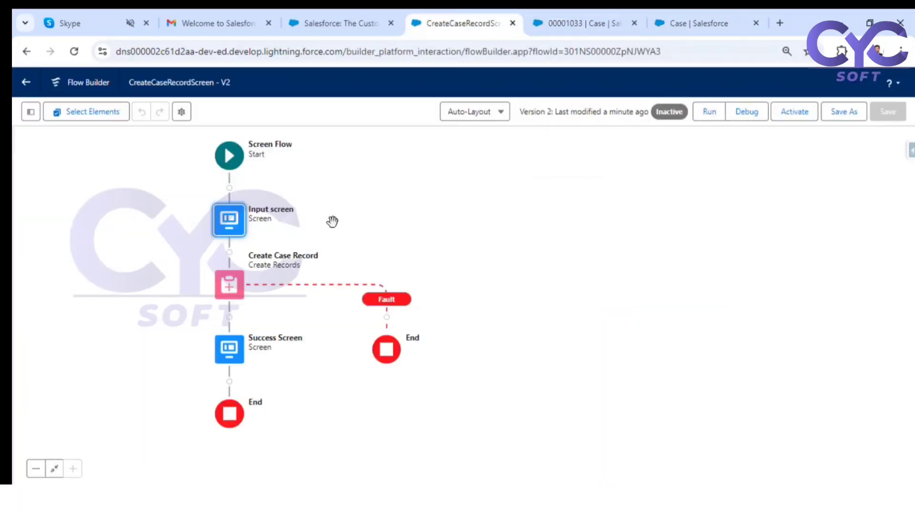
double_click(235, 220)
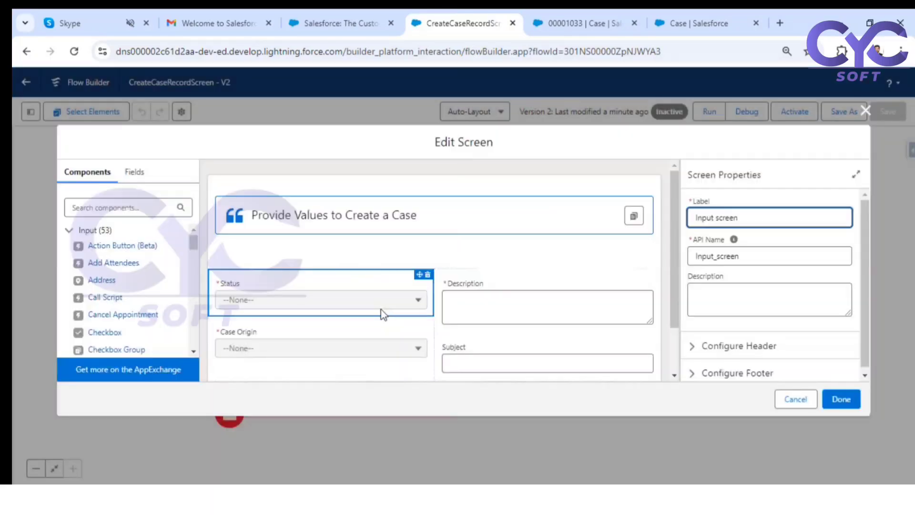
scroll(381, 312, down, 2)
click(464, 250)
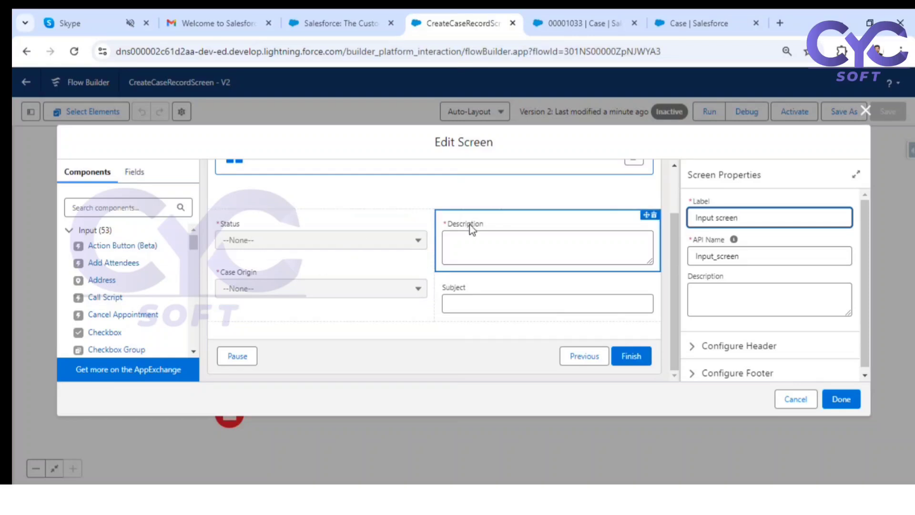
click(490, 297)
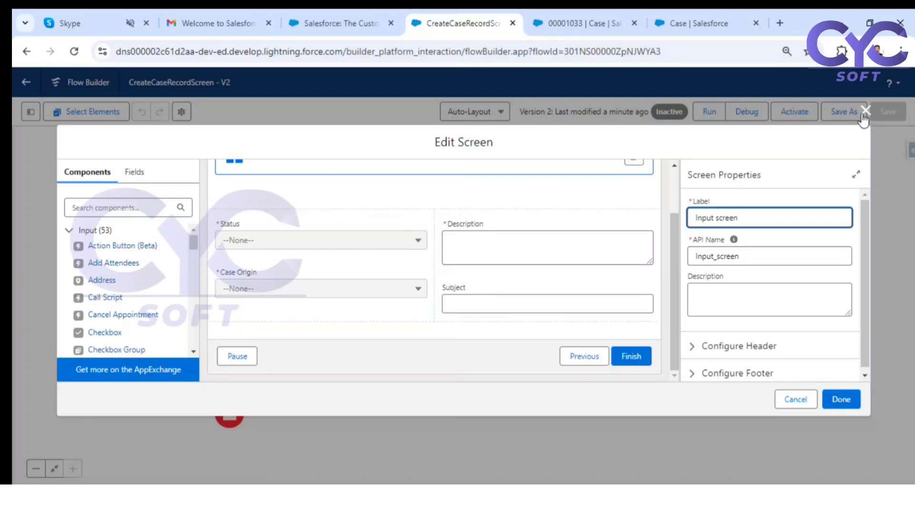
click(866, 111)
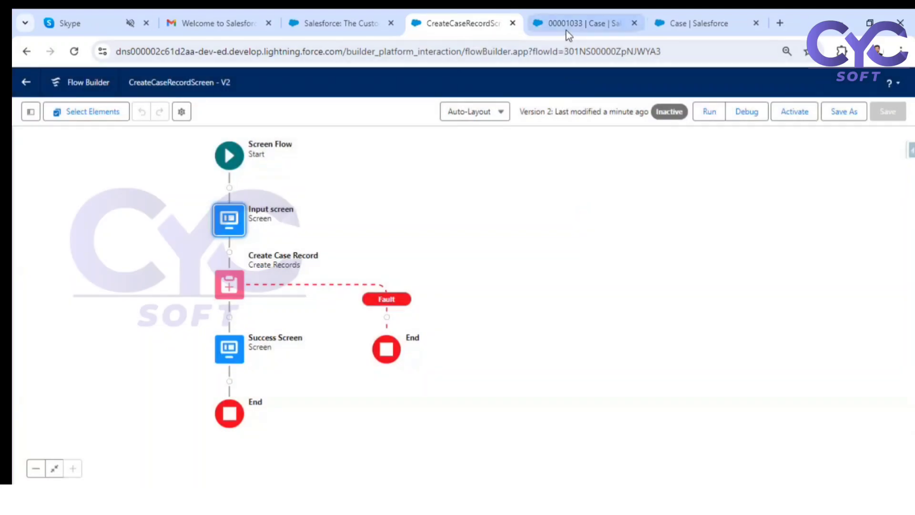
Activate the VRfor_Case validation rule on the Case object and save it.
click(575, 26)
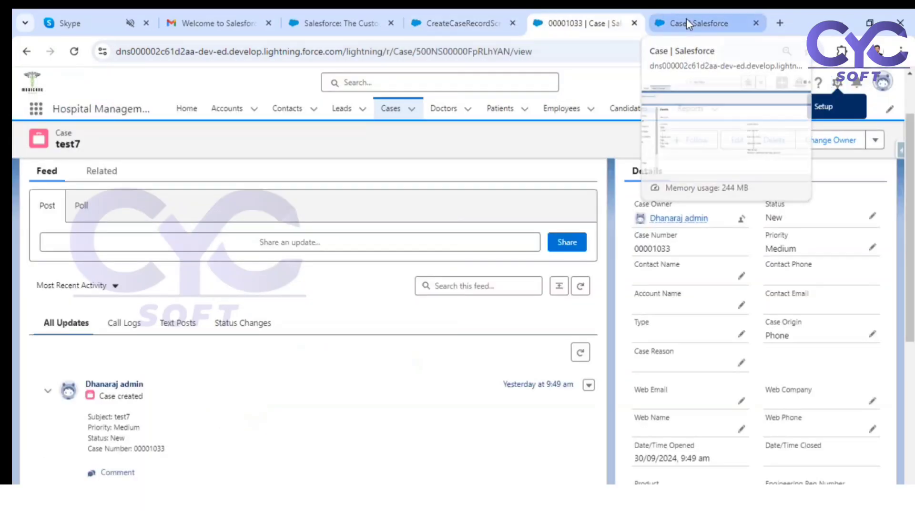
click(686, 23)
scroll(86, 429, down, 3)
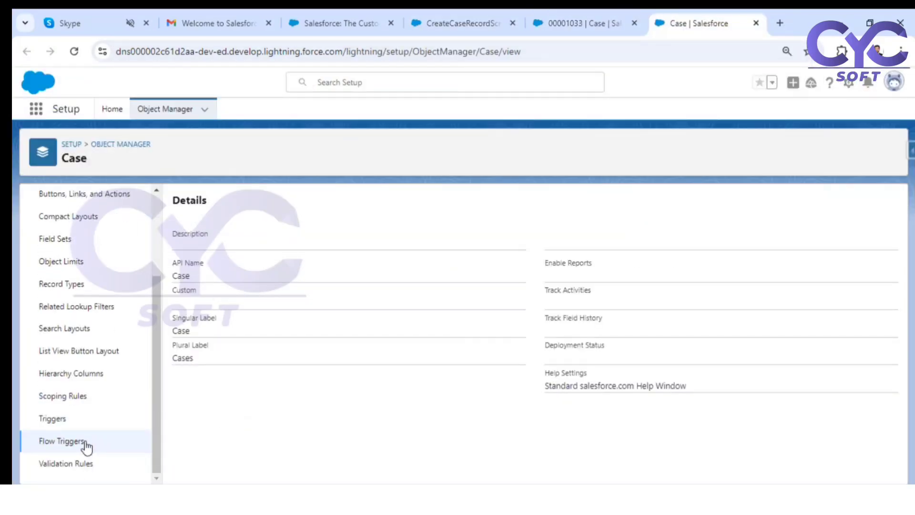
click(49, 470)
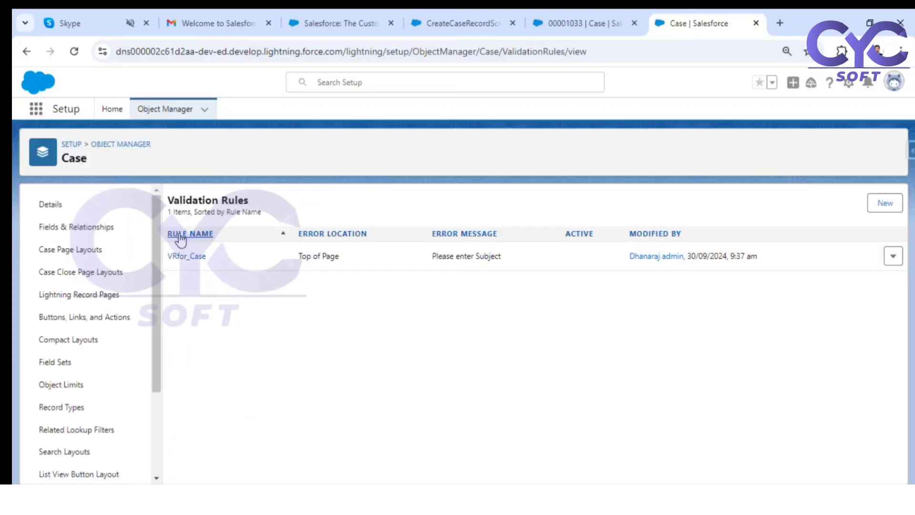
click(179, 257)
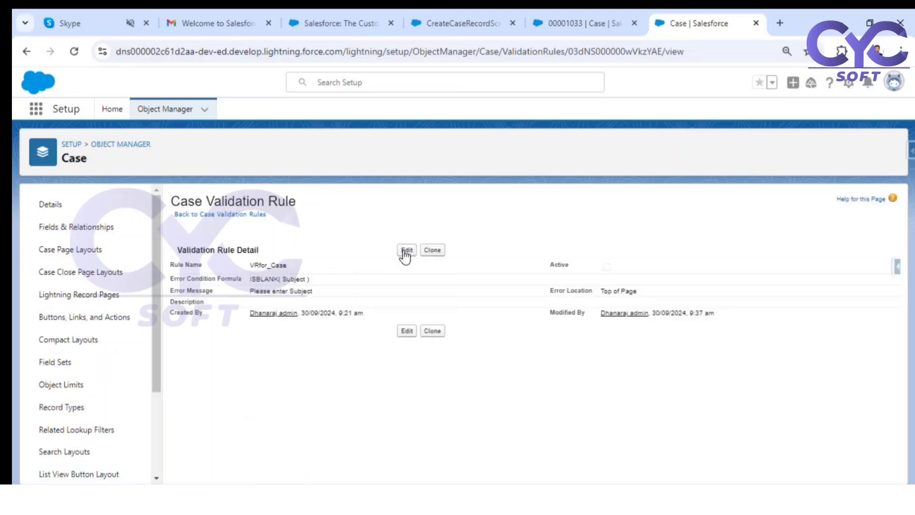
click(405, 250)
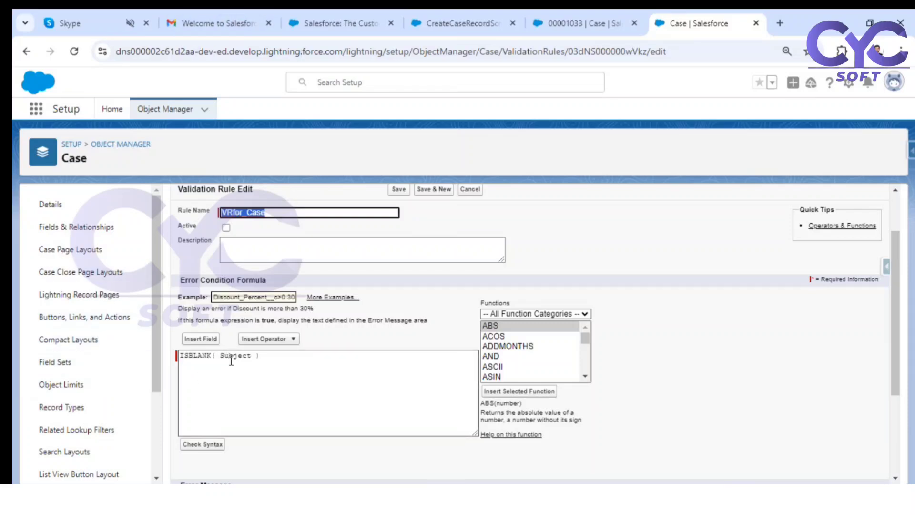
click(226, 227)
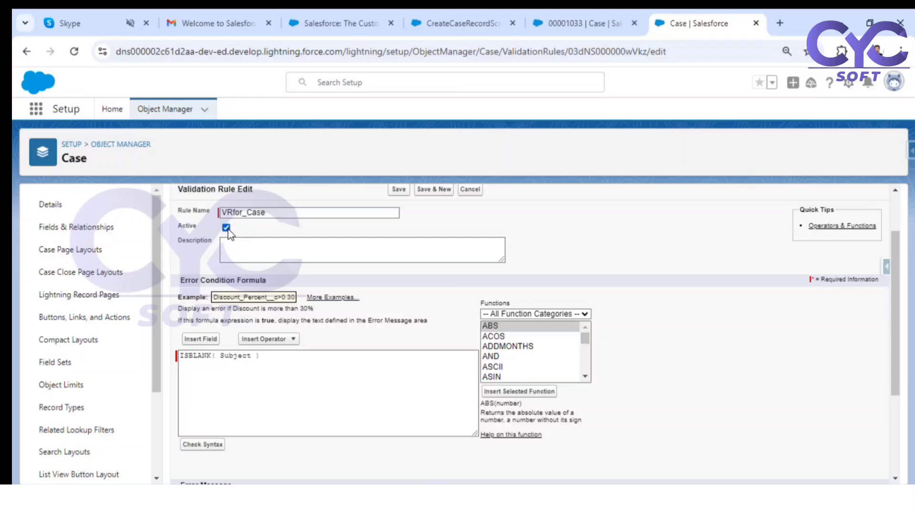
click(404, 191)
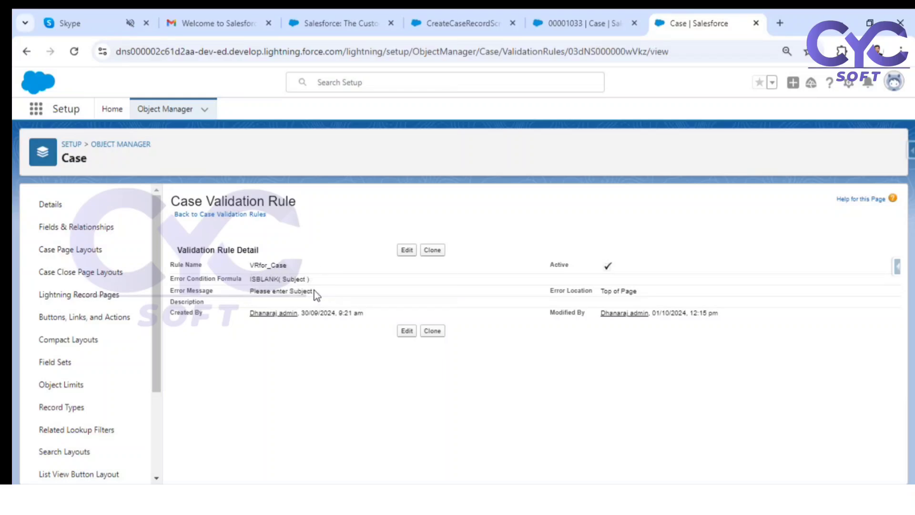
Return to the CreateCaseRecordScreen flow and add a Call Script component with the API name SuccessMesg to the Success Screen.
click(568, 14)
click(496, 23)
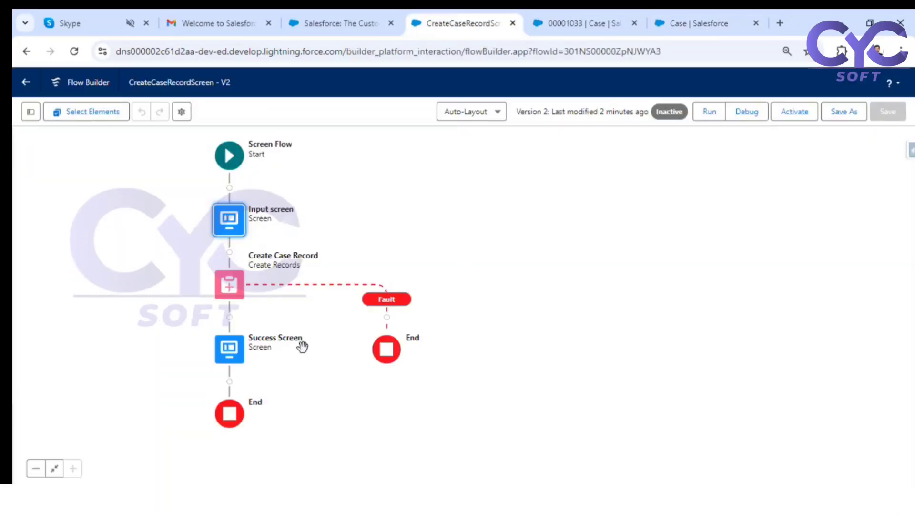
drag(623, 249, 721, 253)
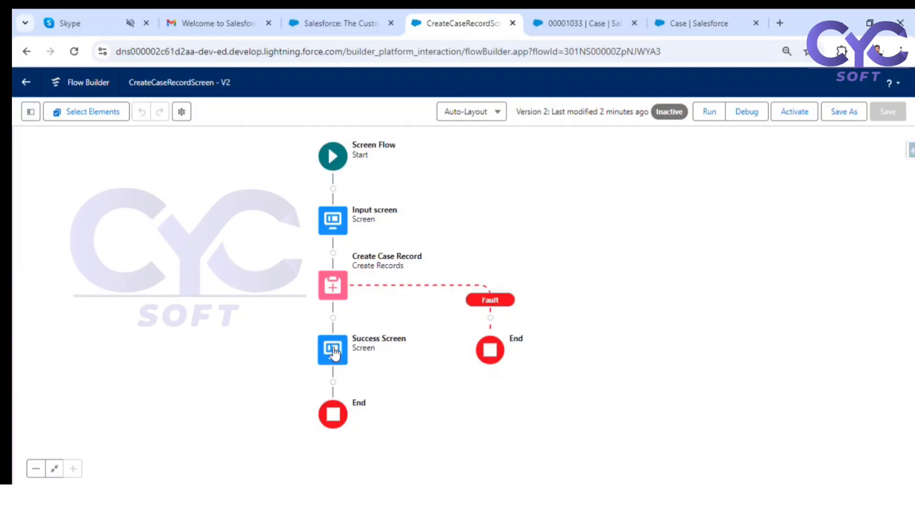
click(335, 354)
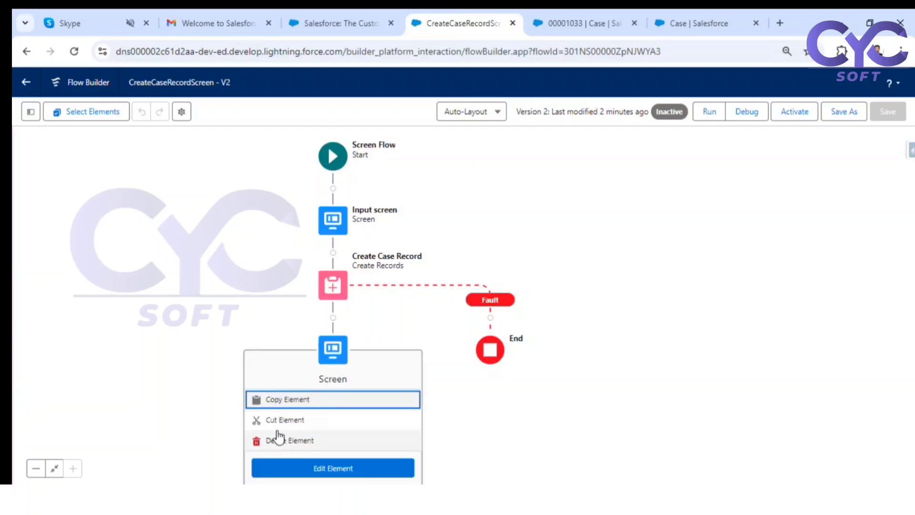
click(317, 471)
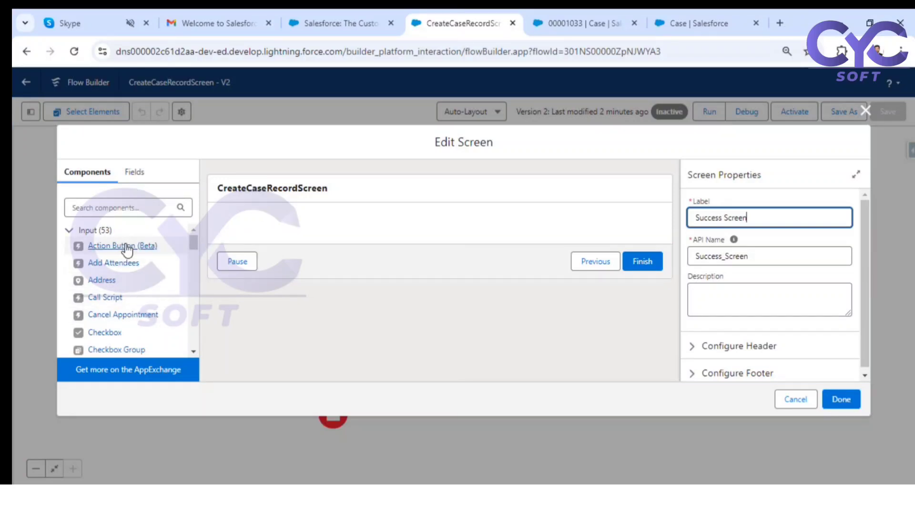
drag(102, 297, 364, 224)
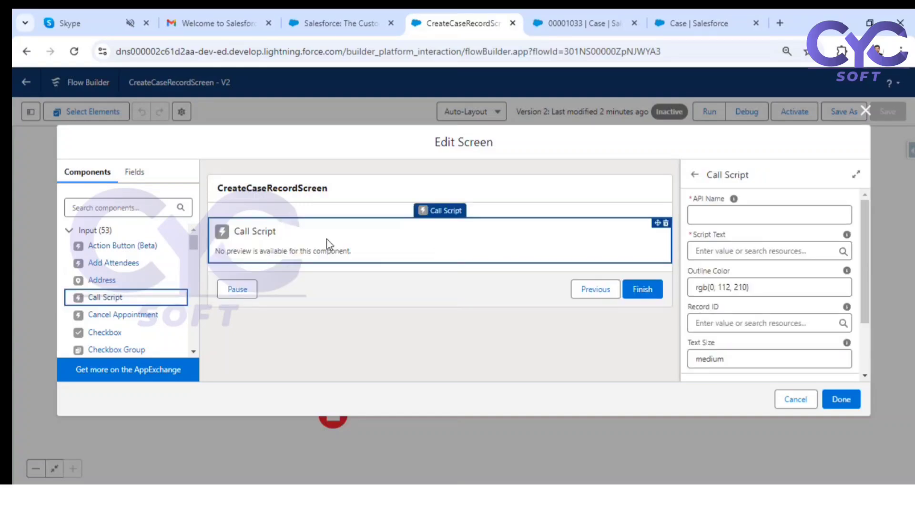
click(691, 214)
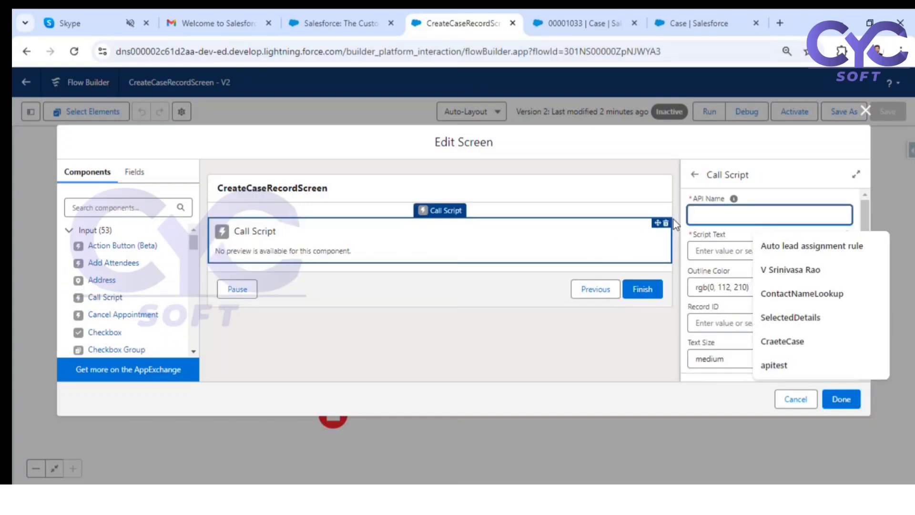
text(Success)
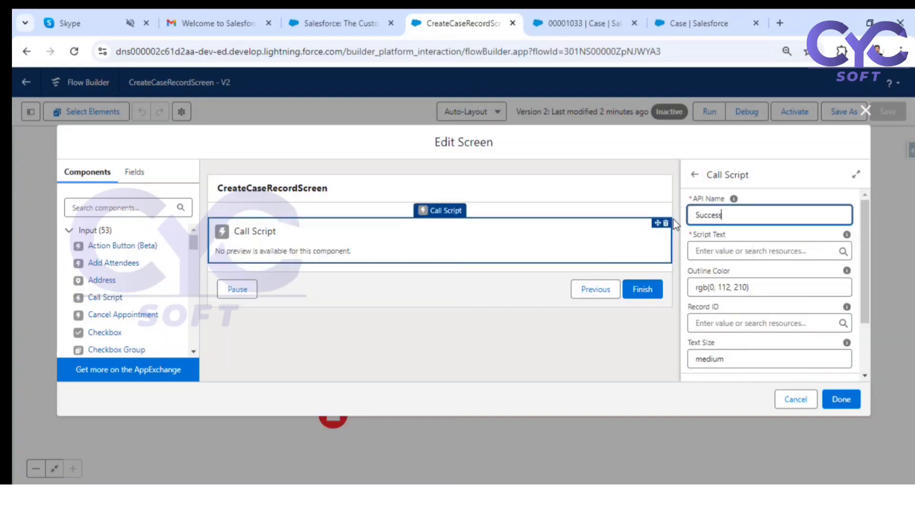
text( Mesg)
click(725, 214)
key(BackSpace)
Set the SuccessMesg component's script text to "Case Created Successfully".
click(723, 249)
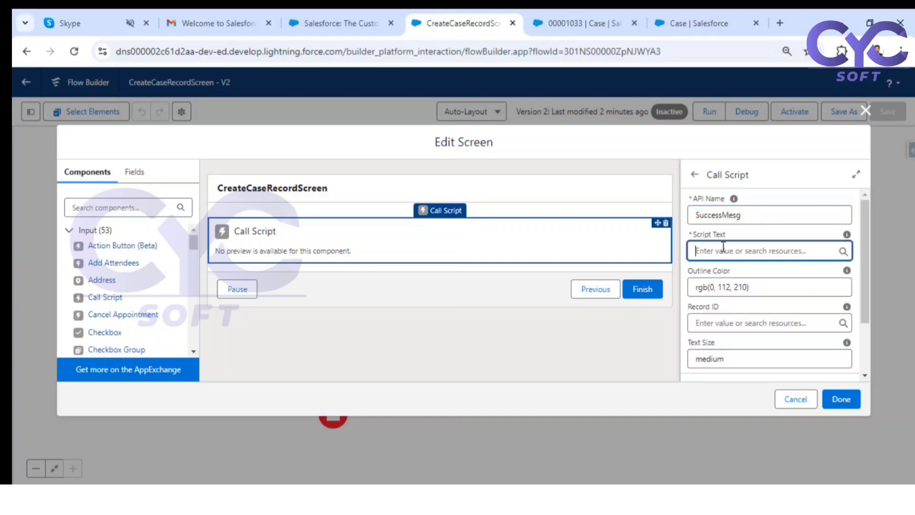
text(Case )
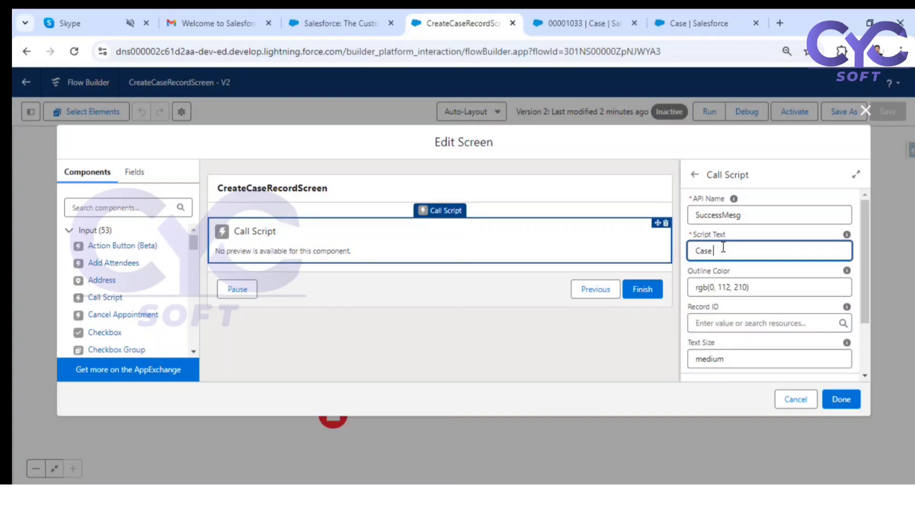
text( craete)
key(BackSpace)
key(BackSpace)
key(BackSpace)
key(BackSpace)
key(BackSpace)
text(Created Successfully)
Set the SuccessMesg outline color to rgb(35, 425, 63) and finish editing the Success Screen.
click(755, 288)
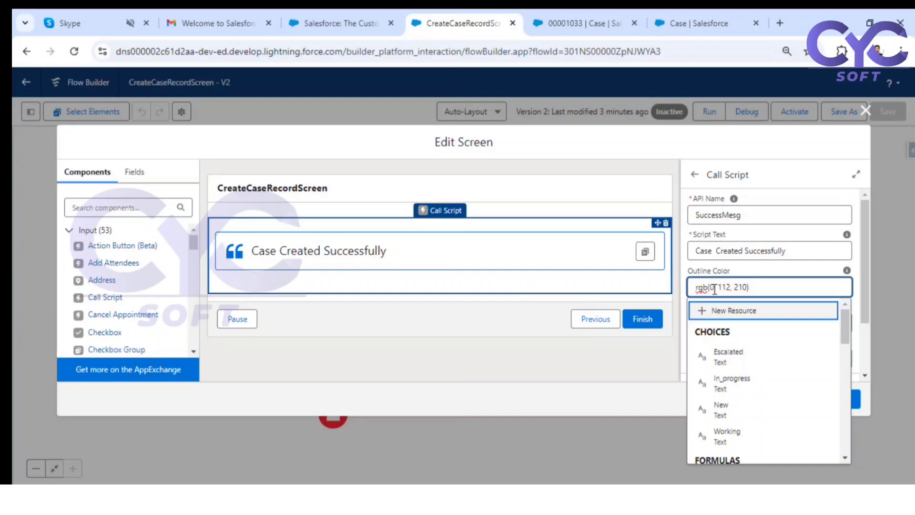
key(BackSpace)
text(30)
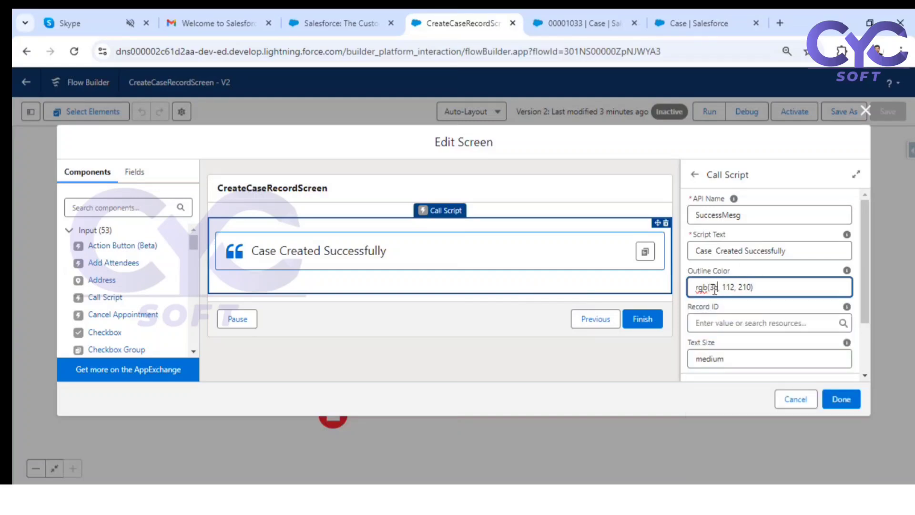
key(BackSpace)
text(5)
key(BackSpace)
key(BackSpace)
text(425)
key(BackSpace)
key(BackSpace)
key(BackSpace)
text(63)
click(750, 271)
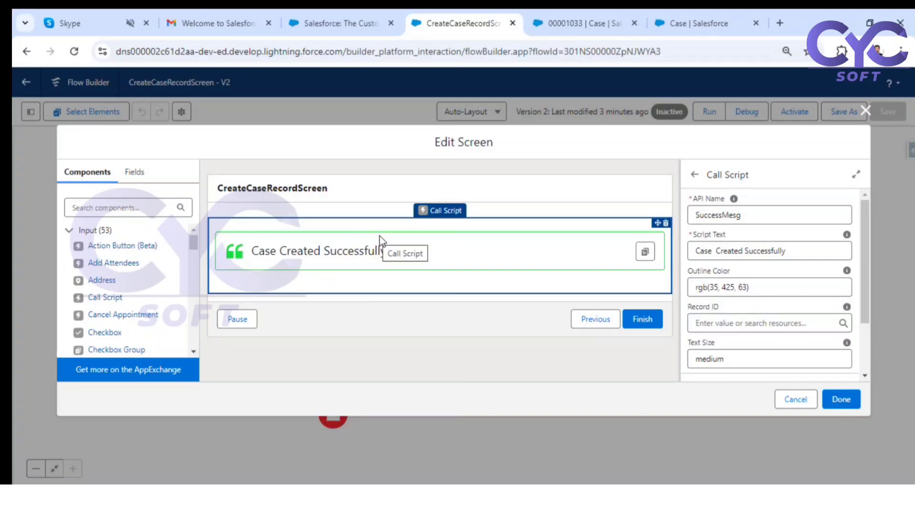
click(840, 399)
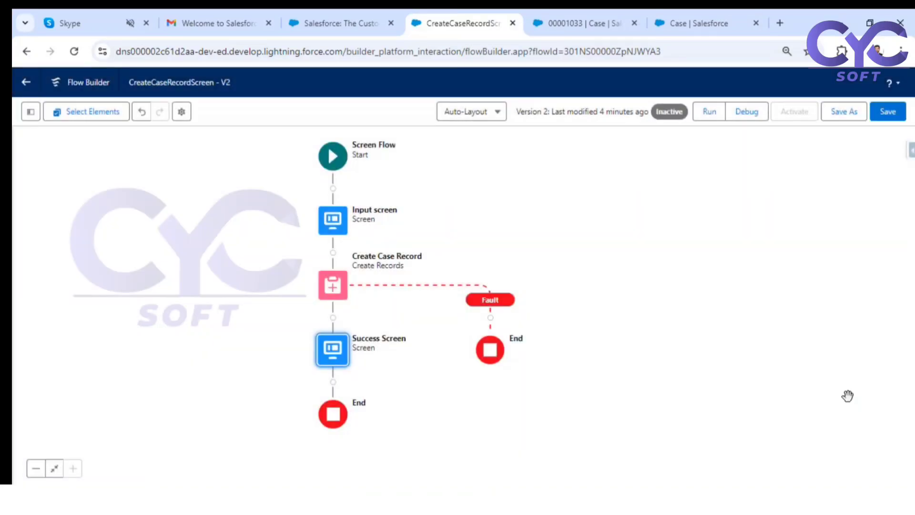
Save the flow and start a debug run with the default debug options.
click(890, 111)
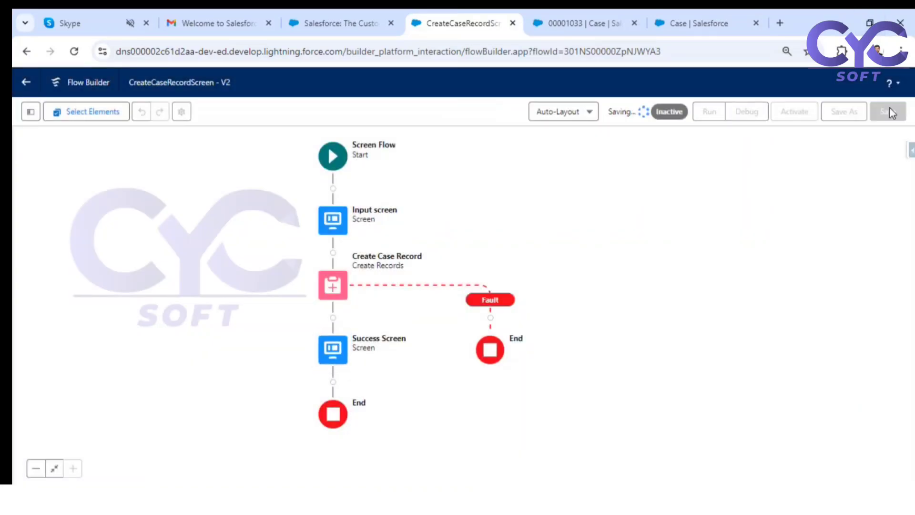
click(748, 113)
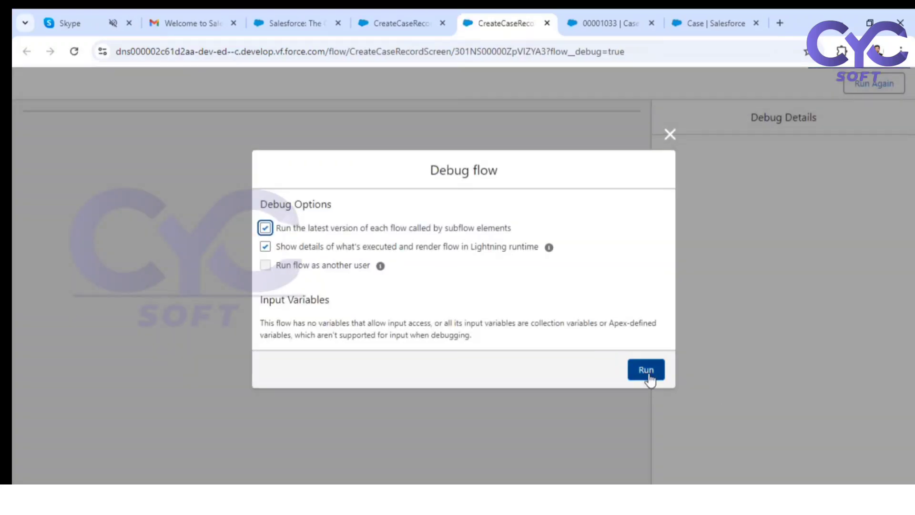
click(648, 370)
Fill in the case input screen with Status New, Case Origin Email, Description "Test" and Subject "Test".
click(134, 214)
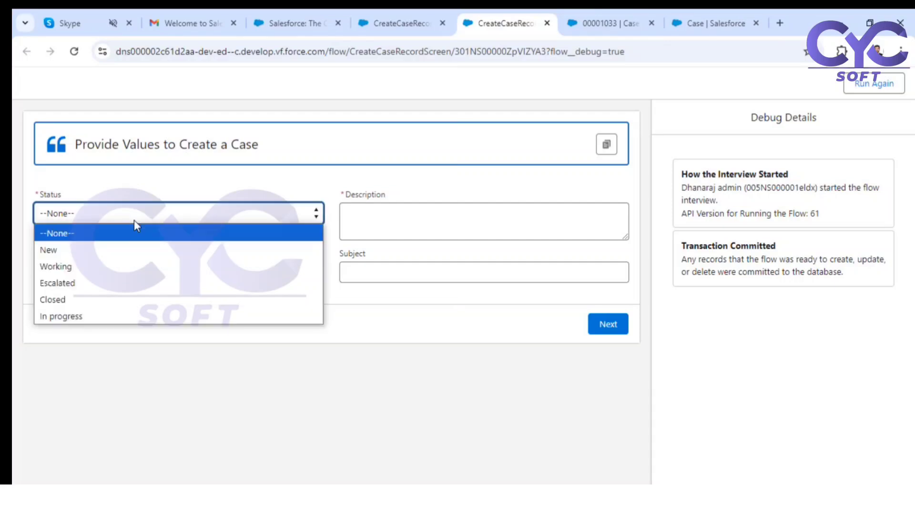
click(118, 249)
click(135, 255)
click(110, 313)
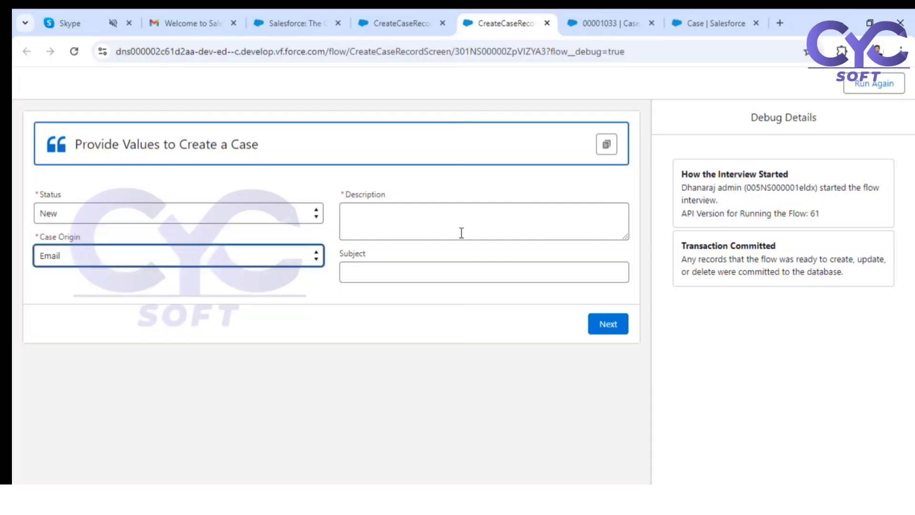
click(436, 215)
text(Test)
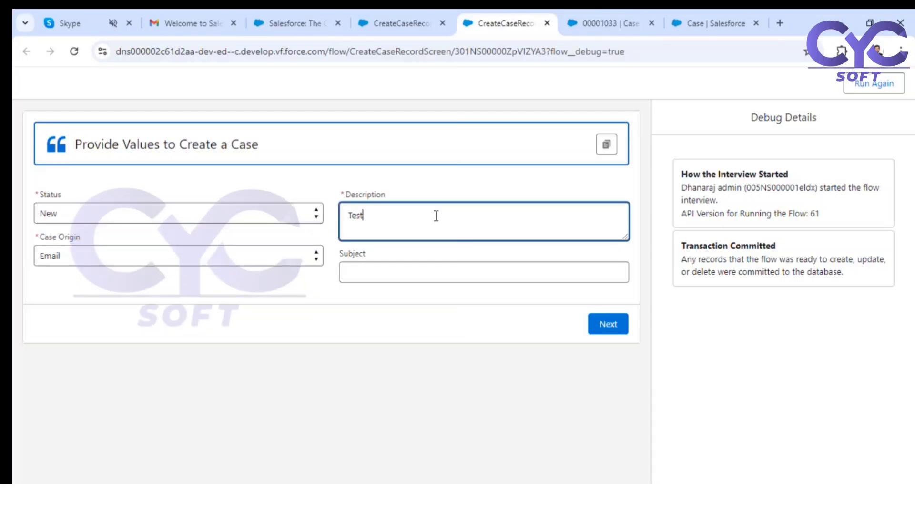
click(378, 280)
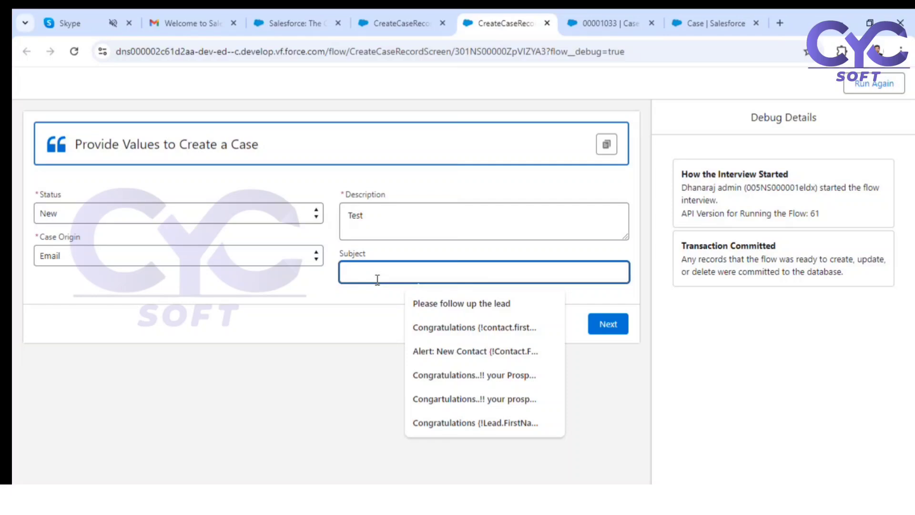
text(Test)
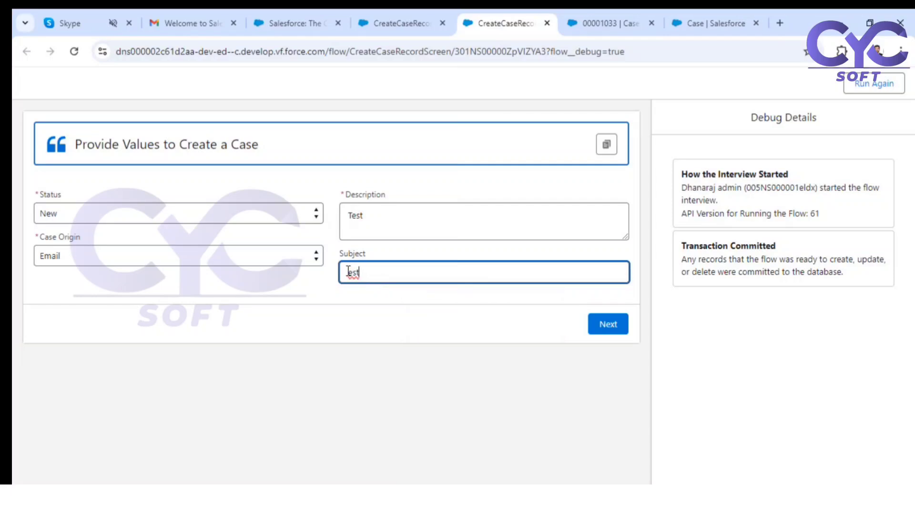
click(348, 272)
text(T)
click(344, 254)
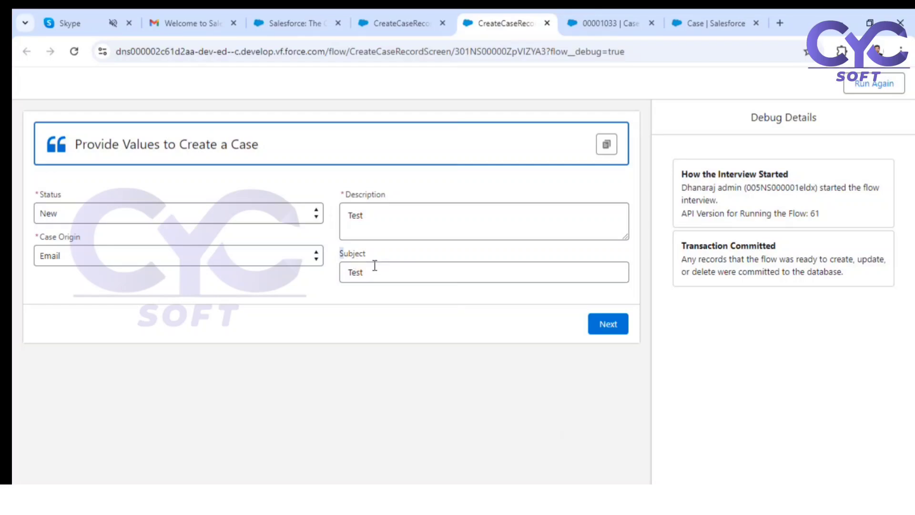
Submit the case values in the debug run and examine the message the flow returns.
click(613, 323)
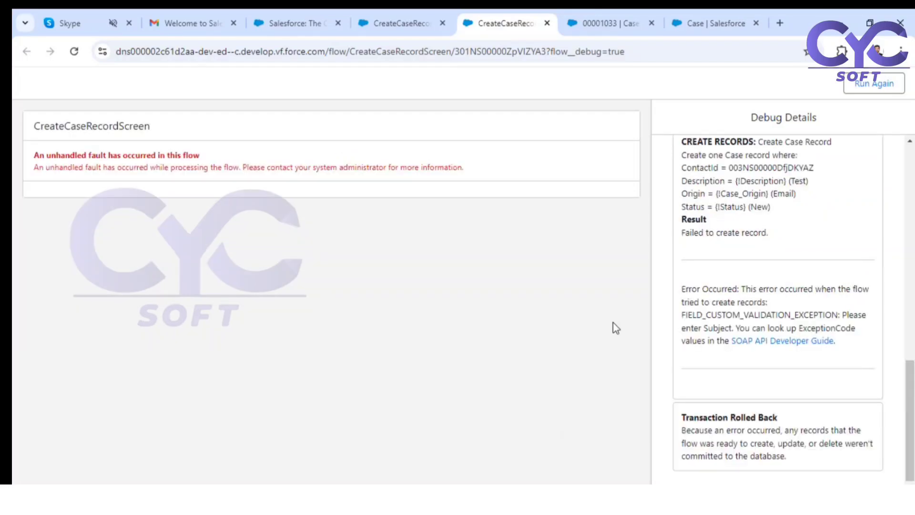
drag(38, 153, 387, 187)
click(79, 167)
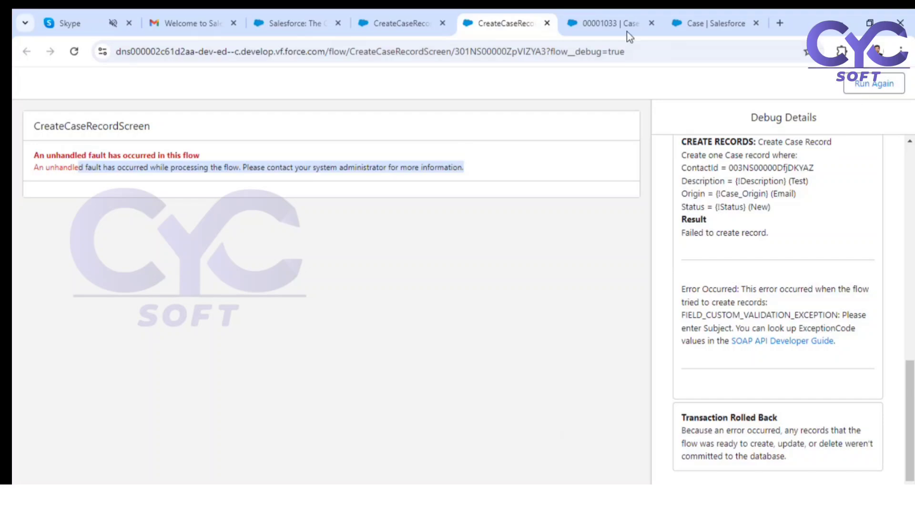
Close the debug run and add a Screen element labelled "Error Mesg" on the fault path of Create Case Record.
click(547, 23)
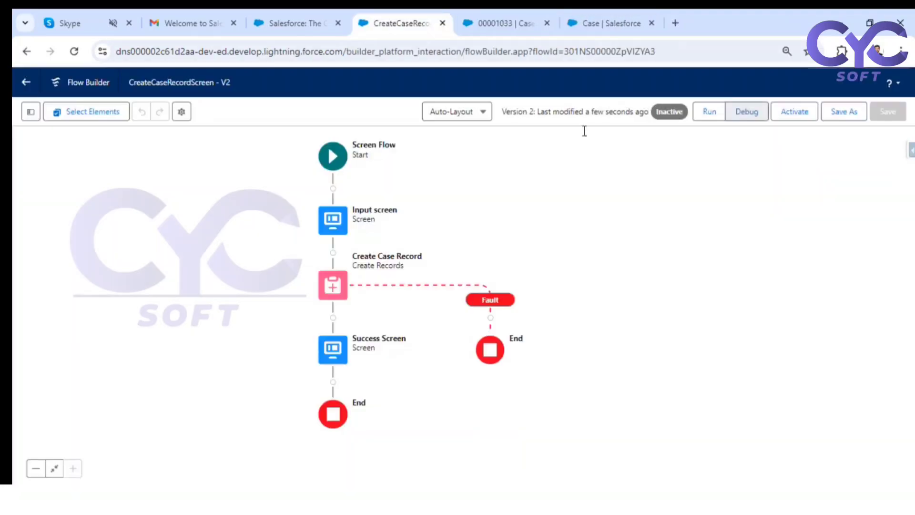
click(491, 318)
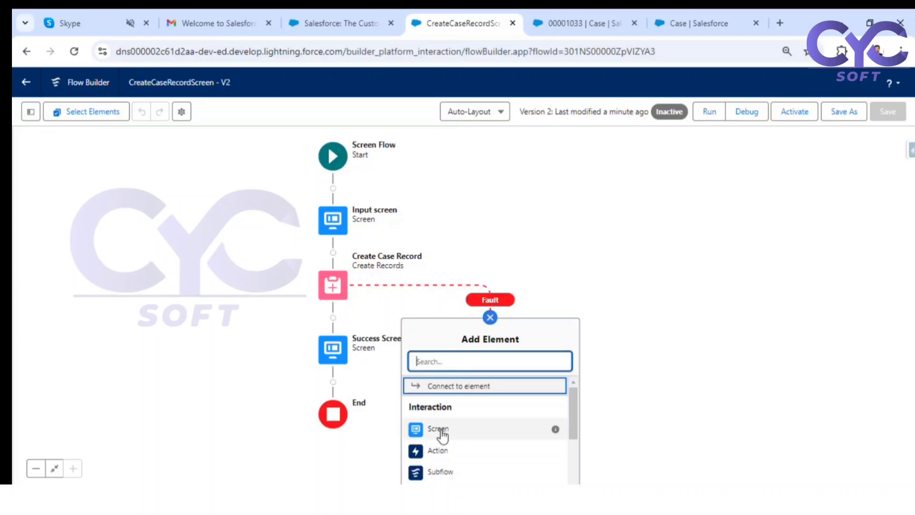
click(441, 432)
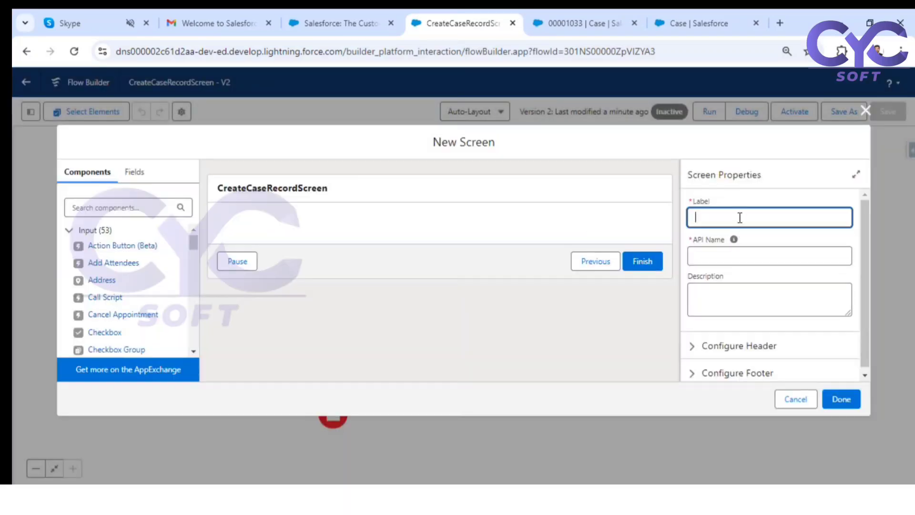
text(Error Meesg)
click(729, 217)
key(BackSpace)
click(803, 205)
scroll(748, 310, down, 1)
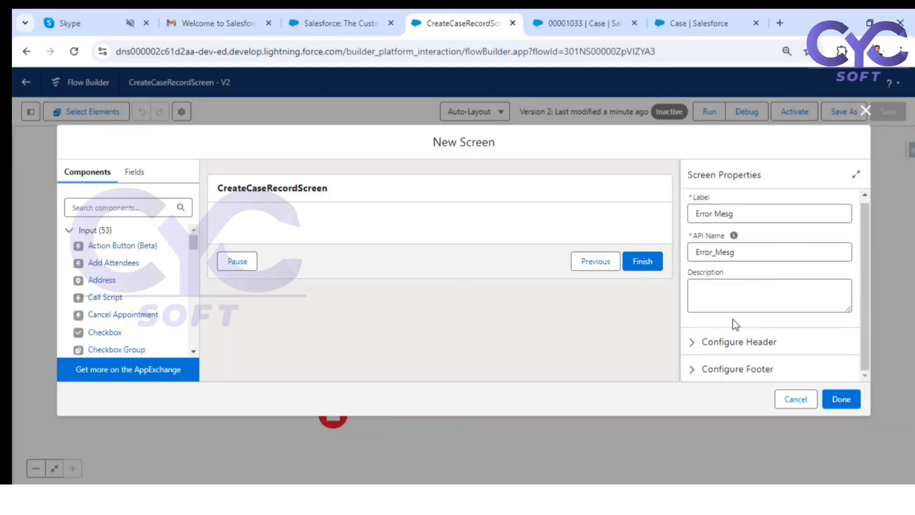
Turn off the header display for the new Error Mesg screen.
click(706, 344)
click(718, 362)
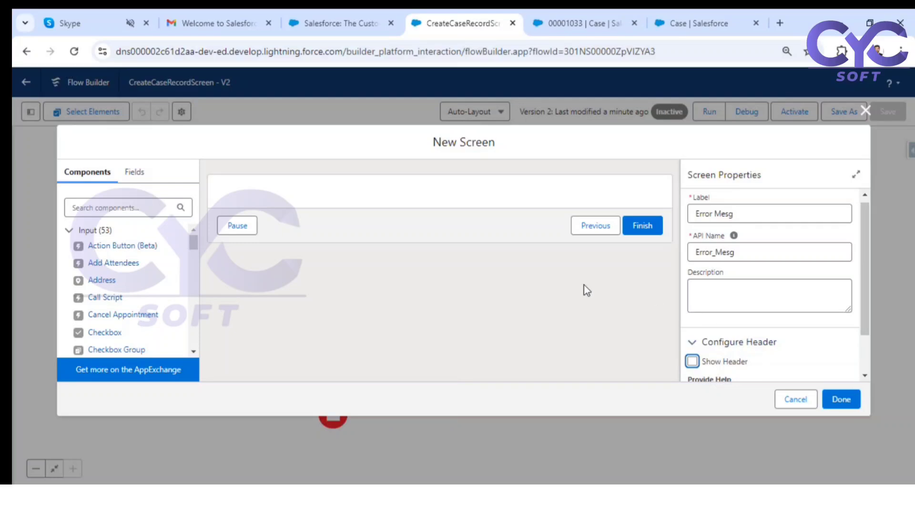
click(319, 185)
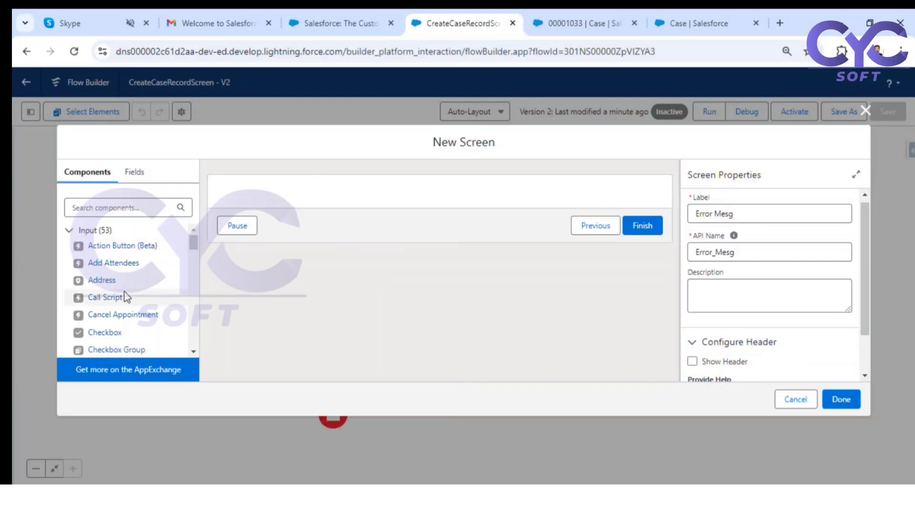
Add a Display Text component to the error screen and give it the API name ErrorMsg.
scroll(117, 336, down, 15)
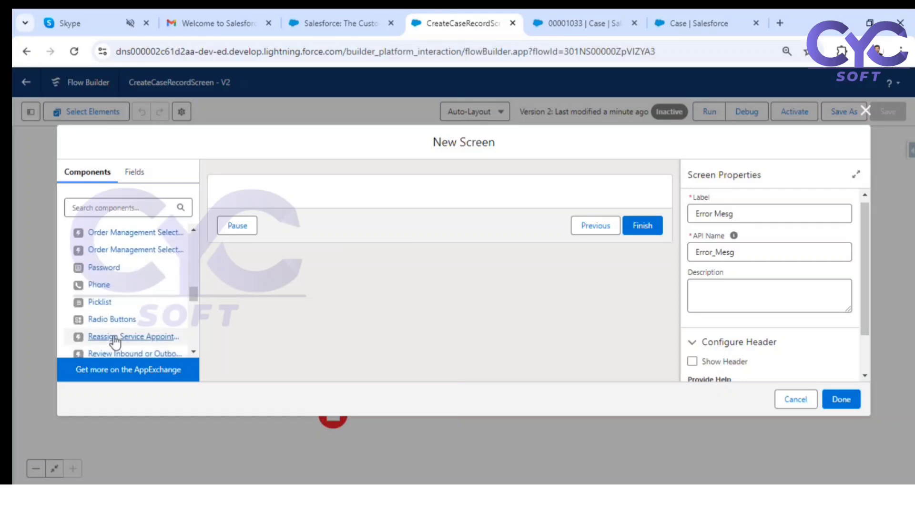
drag(119, 314, 328, 200)
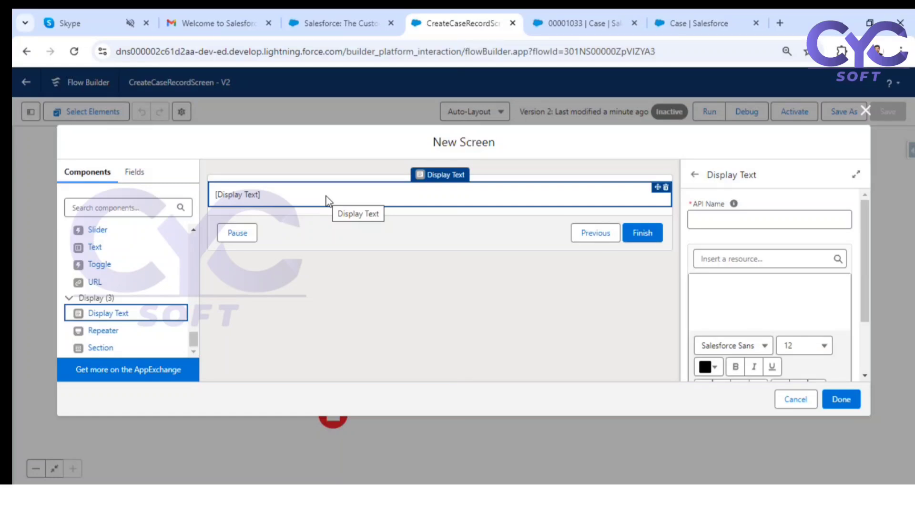
click(263, 196)
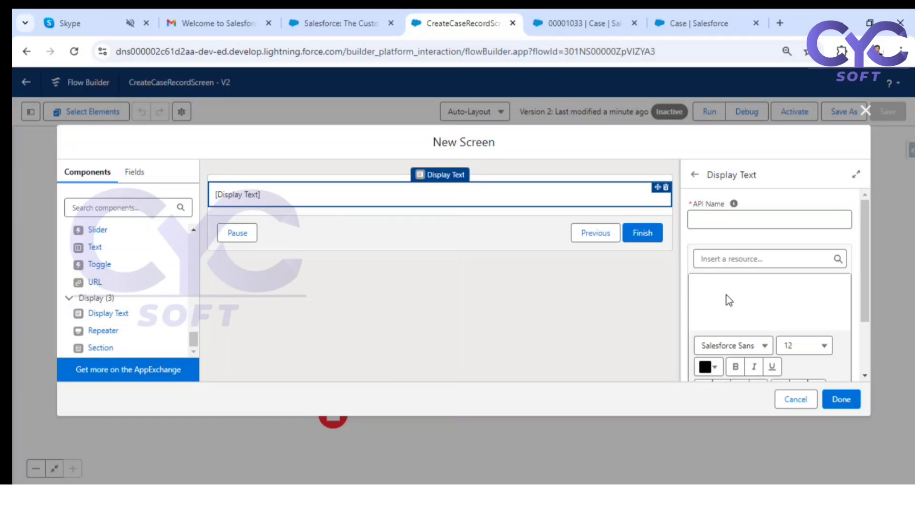
click(726, 222)
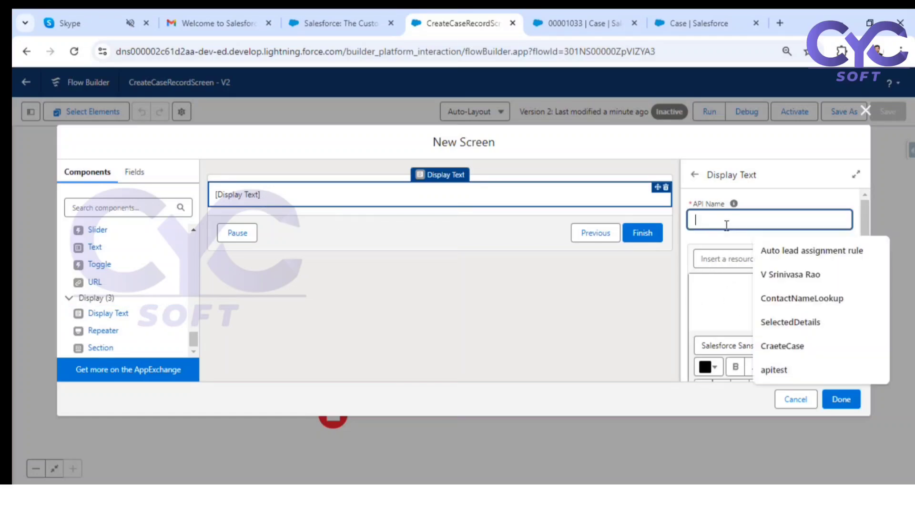
text(Error)
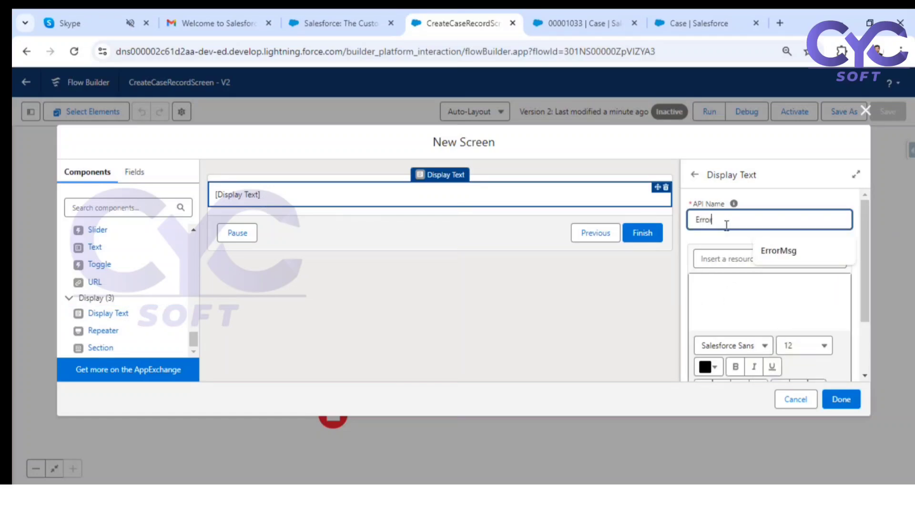
text(Msg)
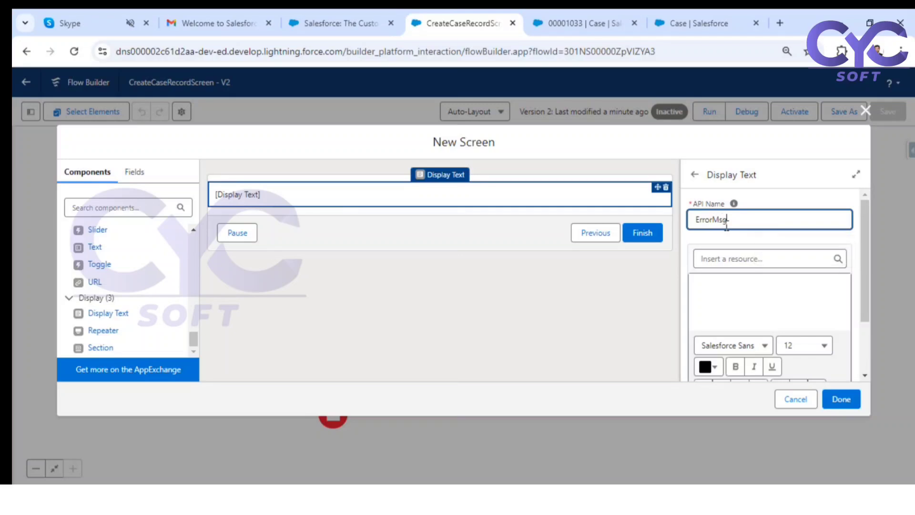
click(717, 236)
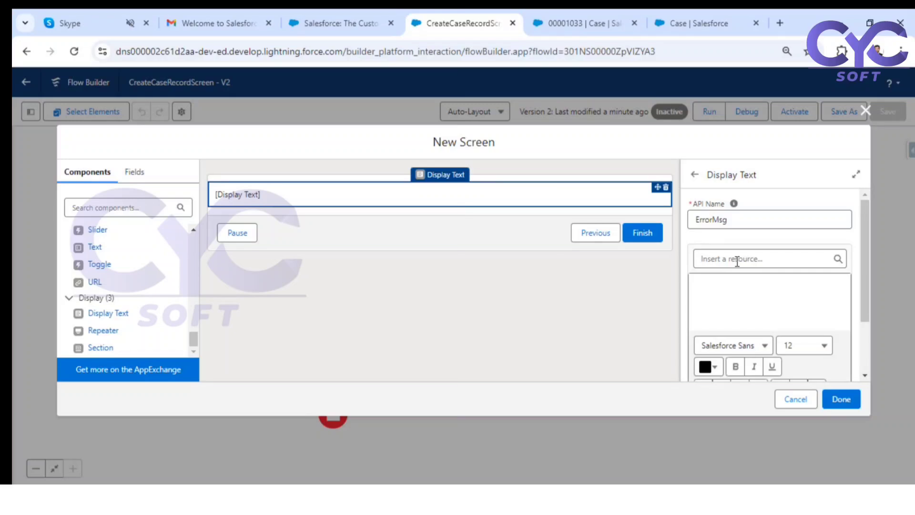
Insert the $Flow global variable's FaultMessage as the content of the ErrorMsg display text.
click(737, 260)
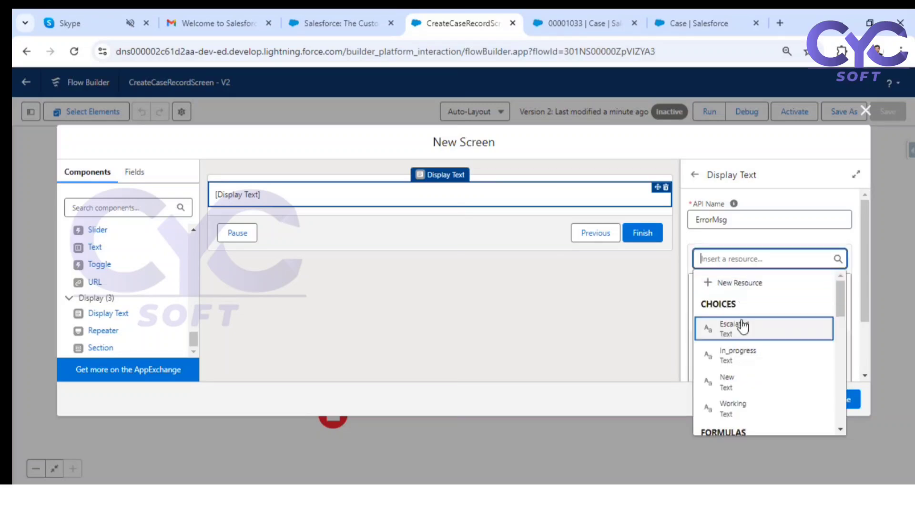
scroll(741, 323, down, 5)
scroll(747, 334, down, 5)
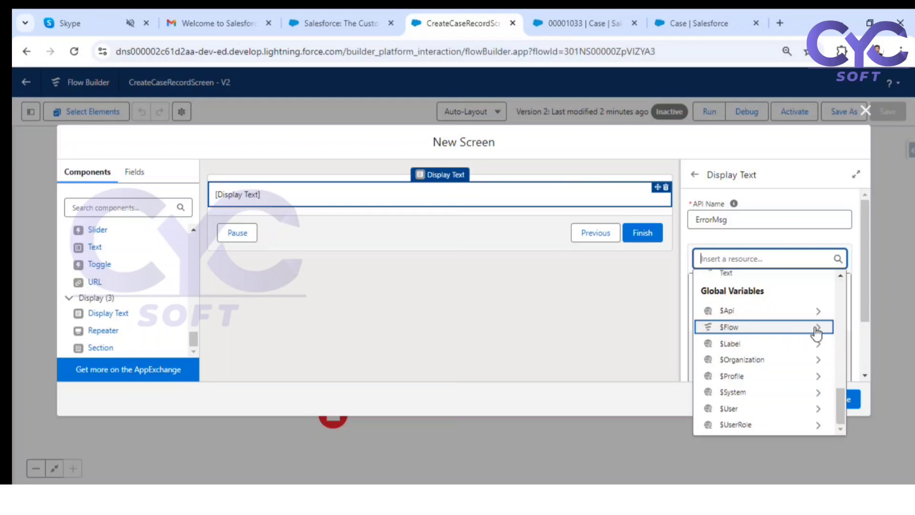
click(817, 329)
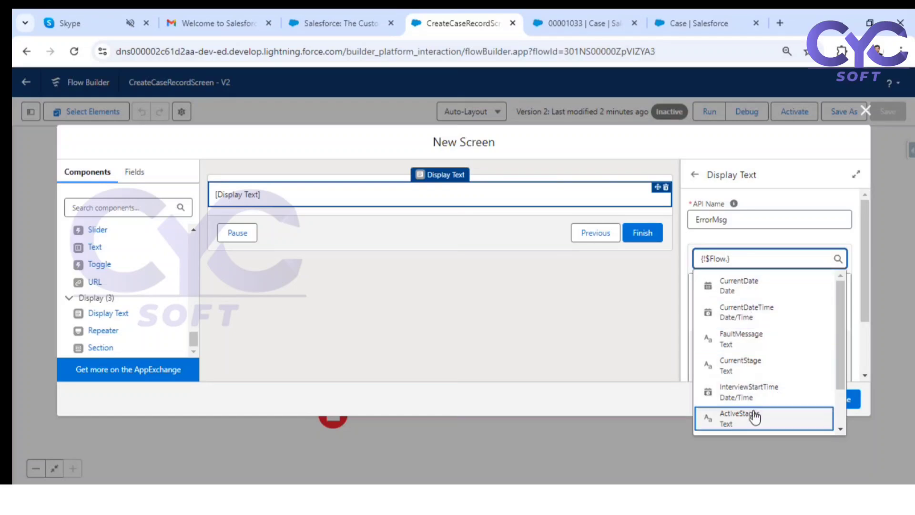
scroll(758, 388, down, 1)
scroll(762, 393, up, 1)
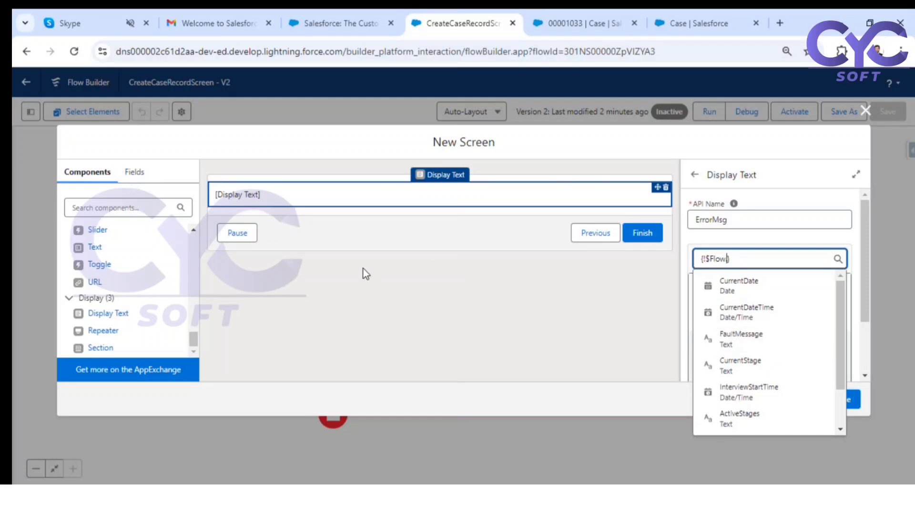
click(741, 339)
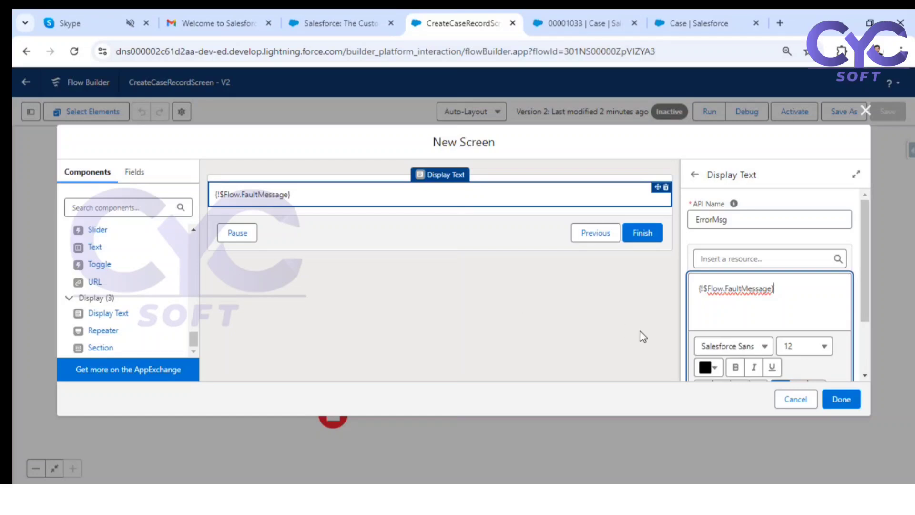
Format the {!$Flow.FaultMessage} text with font size 20 and bold.
drag(792, 293, 660, 297)
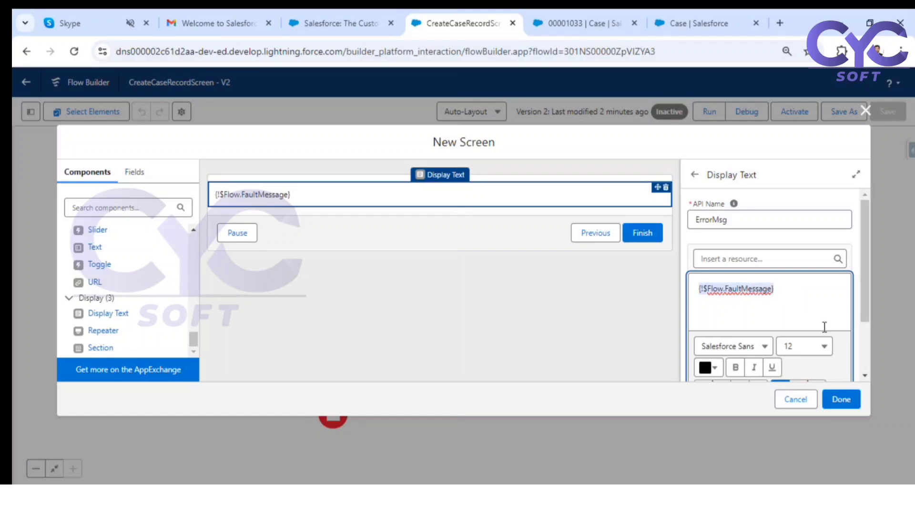
click(826, 352)
scroll(793, 306, down, 2)
click(788, 286)
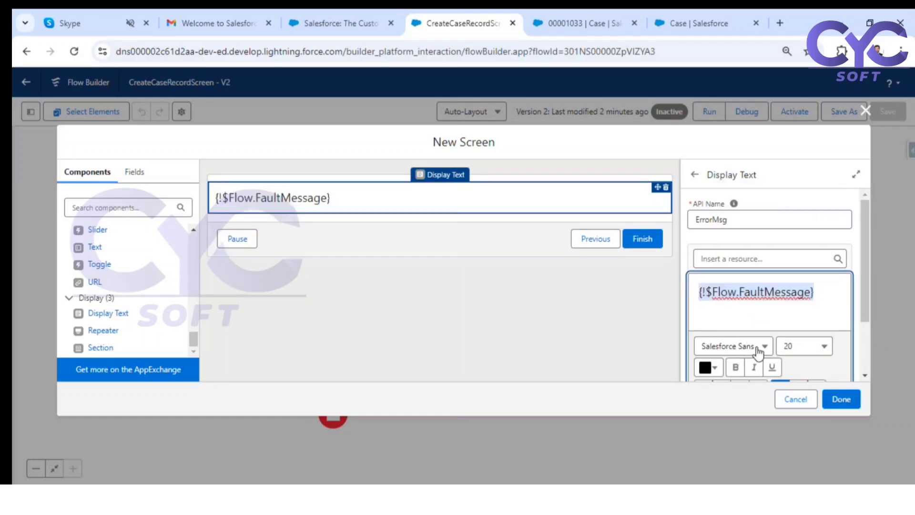
click(735, 367)
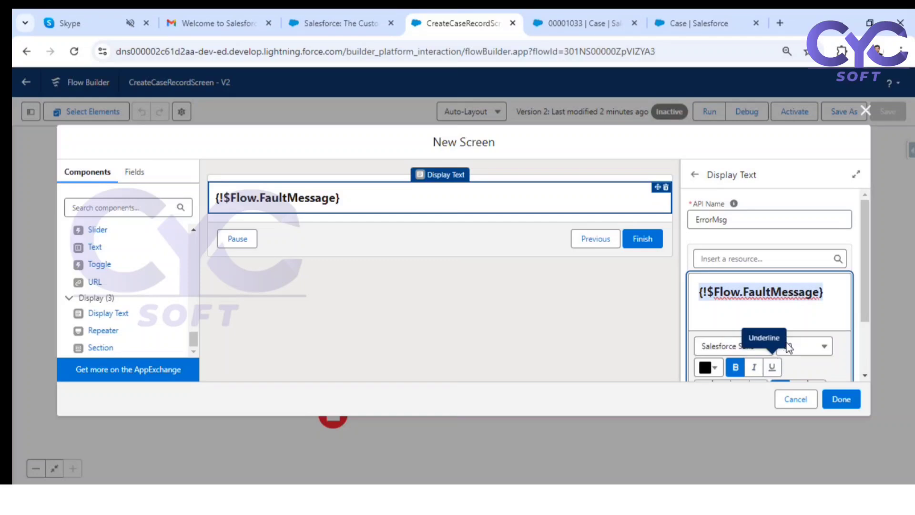
Color the fault message text red, center it, and finish the new screen.
click(708, 367)
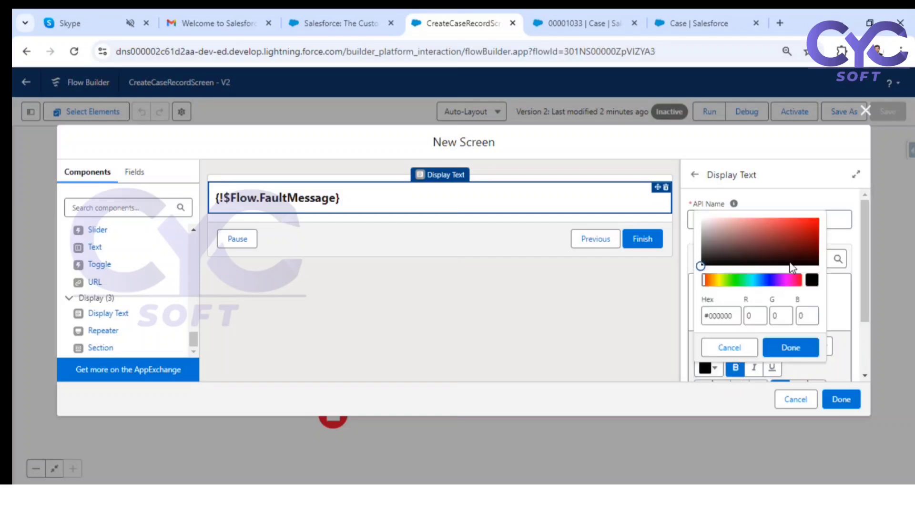
click(813, 220)
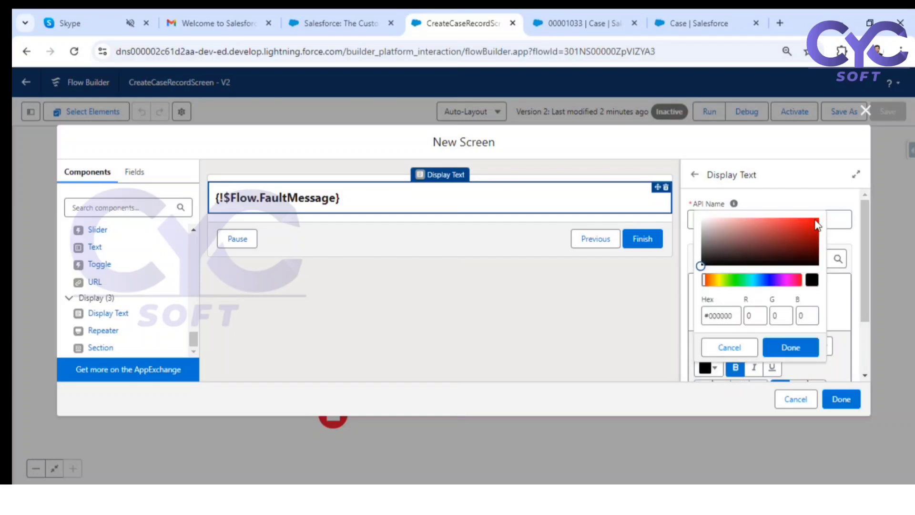
click(789, 347)
drag(867, 270, 862, 328)
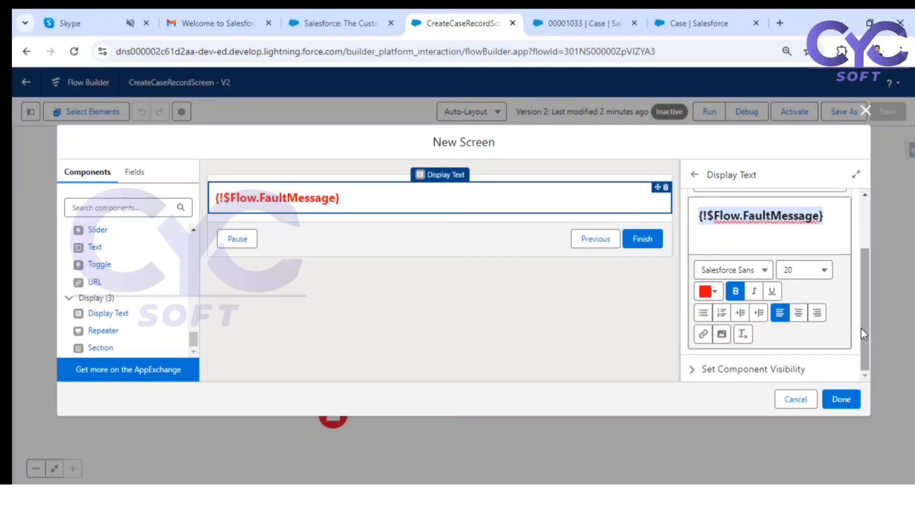
click(799, 316)
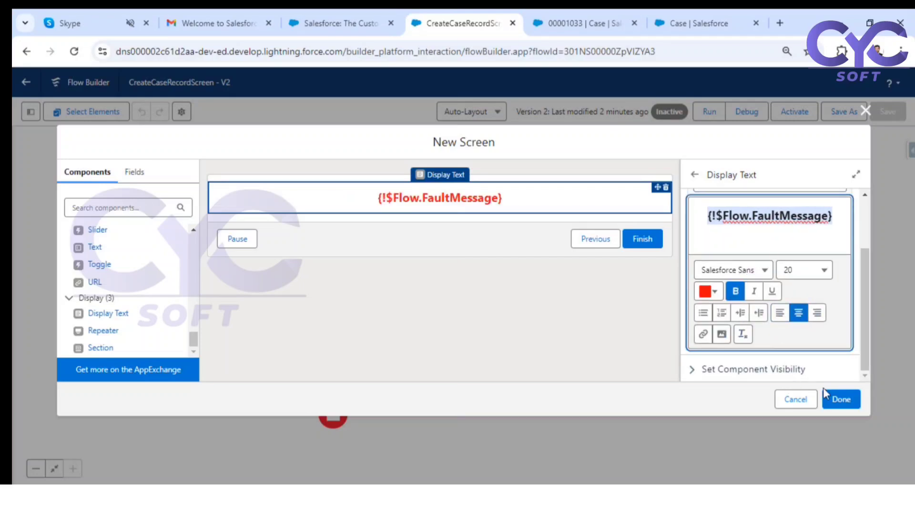
click(840, 399)
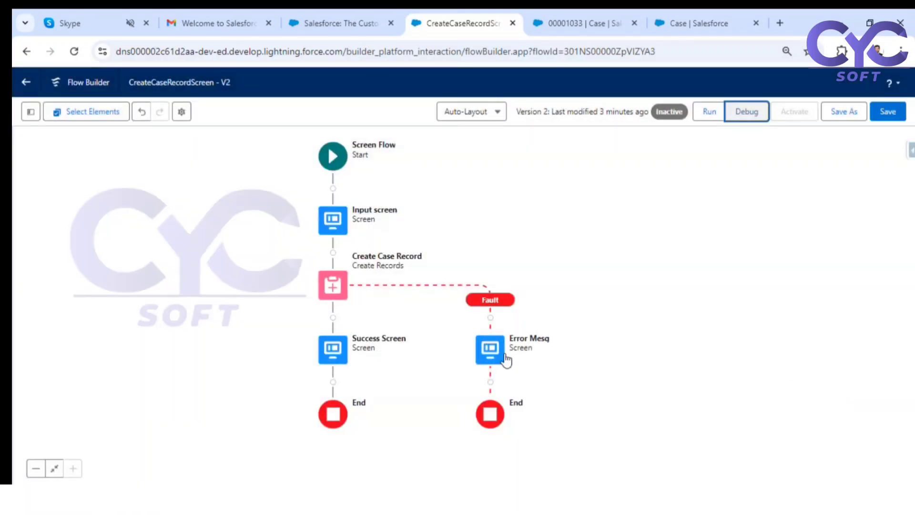
Relabel the fault path's screen as "Error Screen" with the API name Error_Screen, and finish editing it.
click(517, 344)
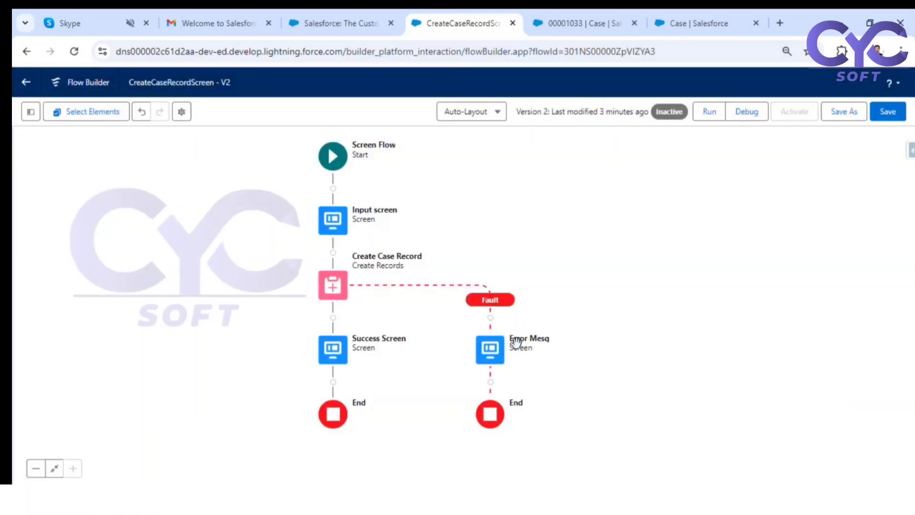
double_click(491, 356)
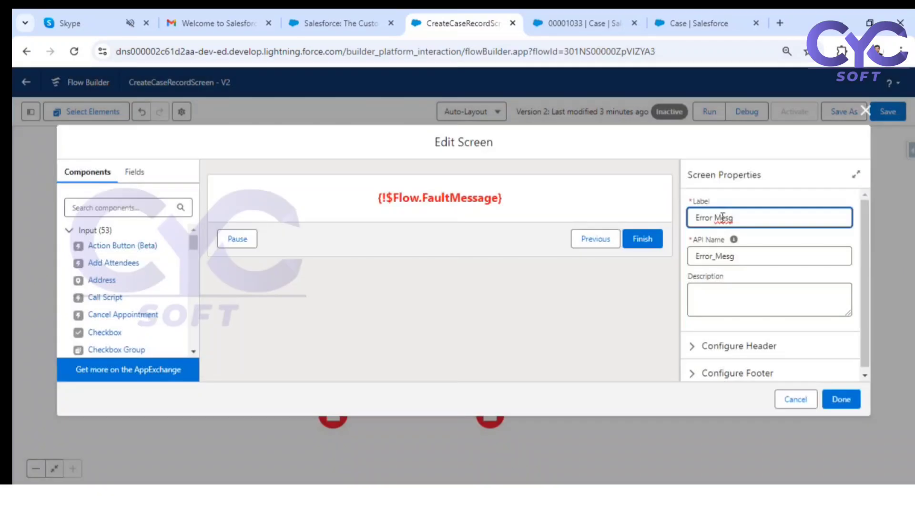
drag(734, 219, 717, 220)
text($)
text(creen)
key(Tab)
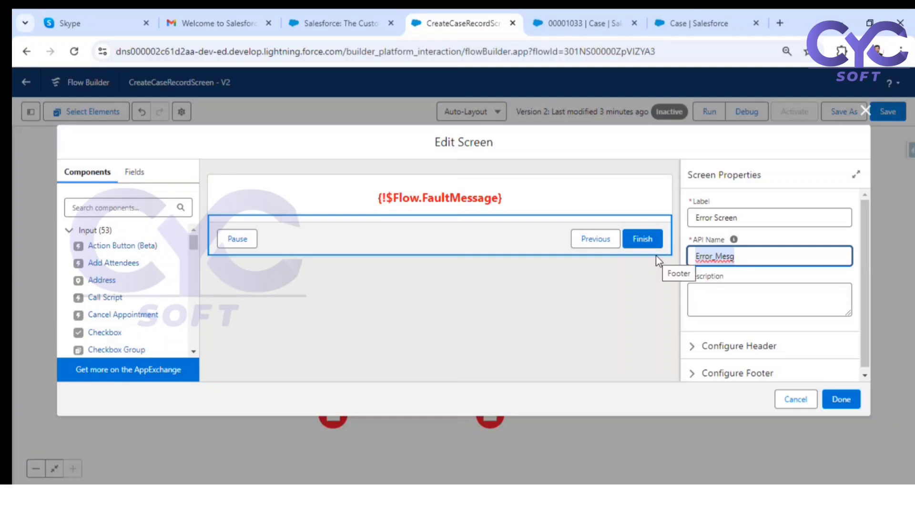
key(BackSpace)
click(751, 219)
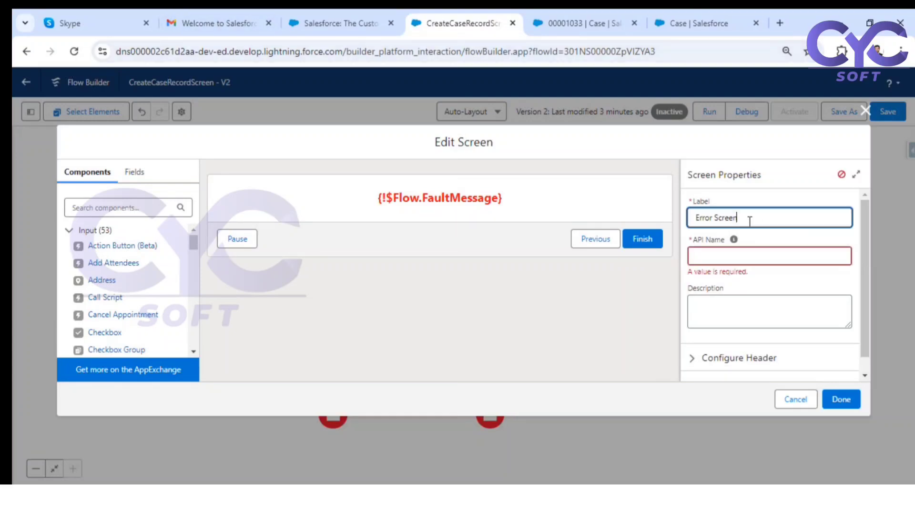
click(774, 231)
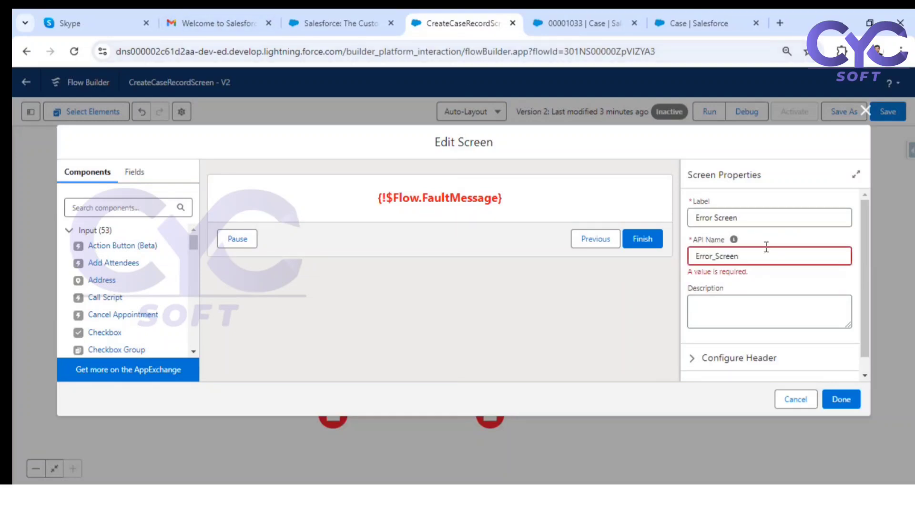
click(840, 399)
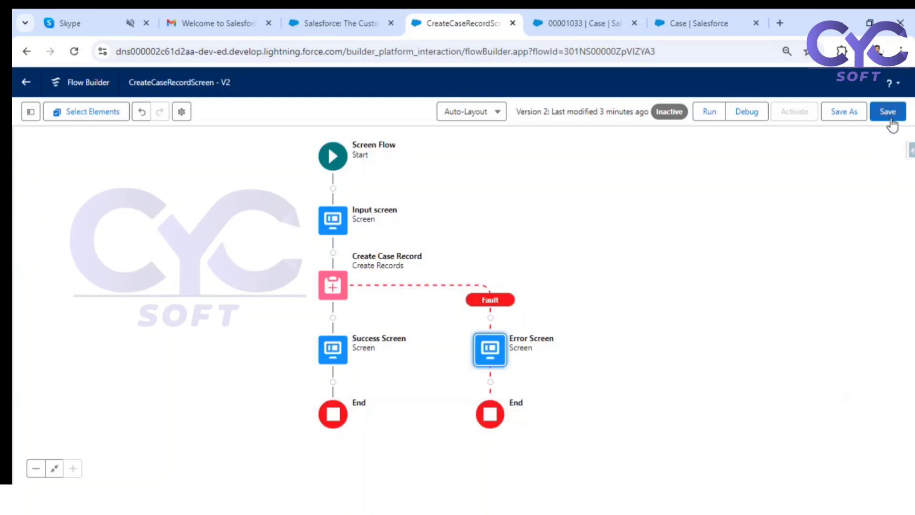
Save the updated flow and start a debug run with the default debug options.
click(894, 116)
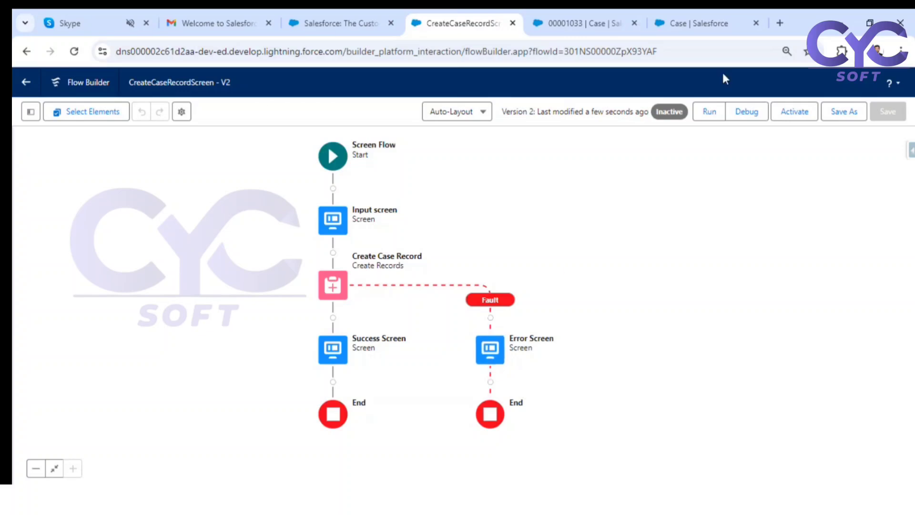
click(742, 113)
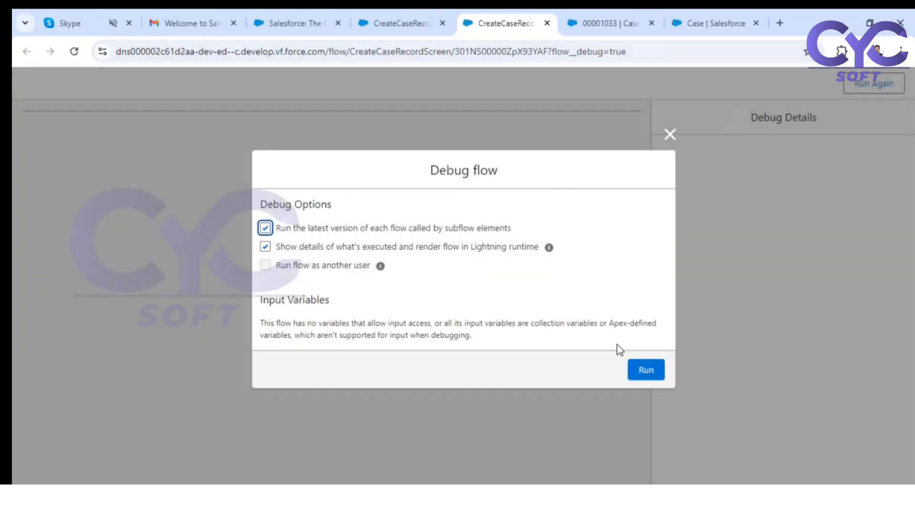
click(639, 371)
Run the debug session's input screen with Status set to Working and Case Origin set to Phone.
click(192, 210)
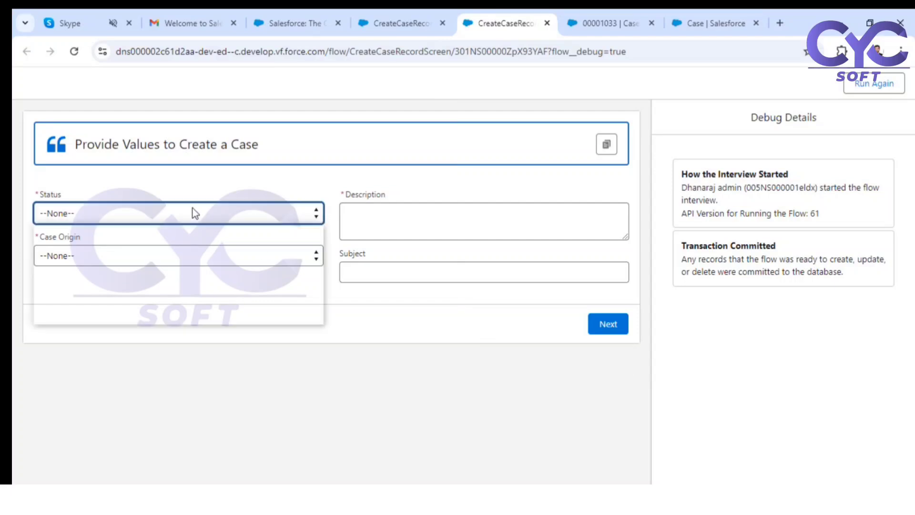
click(117, 268)
click(115, 261)
click(120, 276)
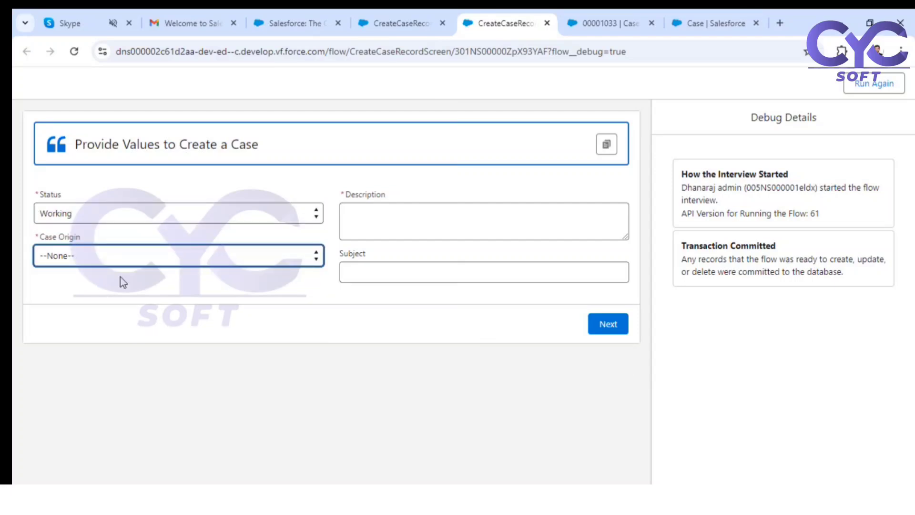
click(115, 256)
click(92, 292)
Enter "Test" as both the case's Description and Subject, and advance the flow to create the record.
click(453, 208)
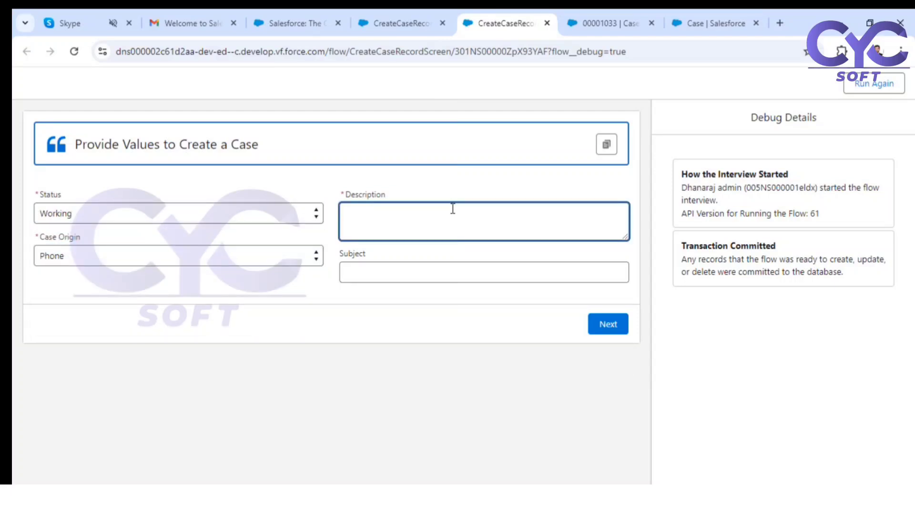
text(Test)
click(431, 264)
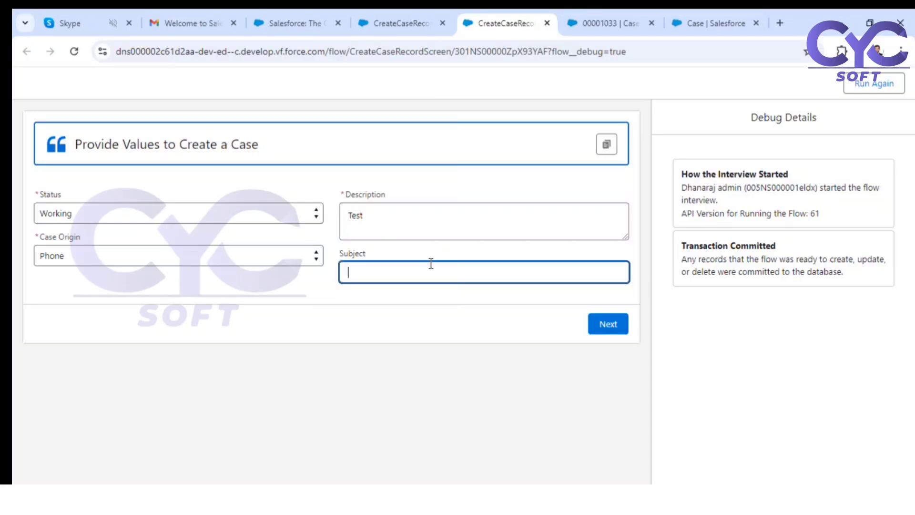
text(Test)
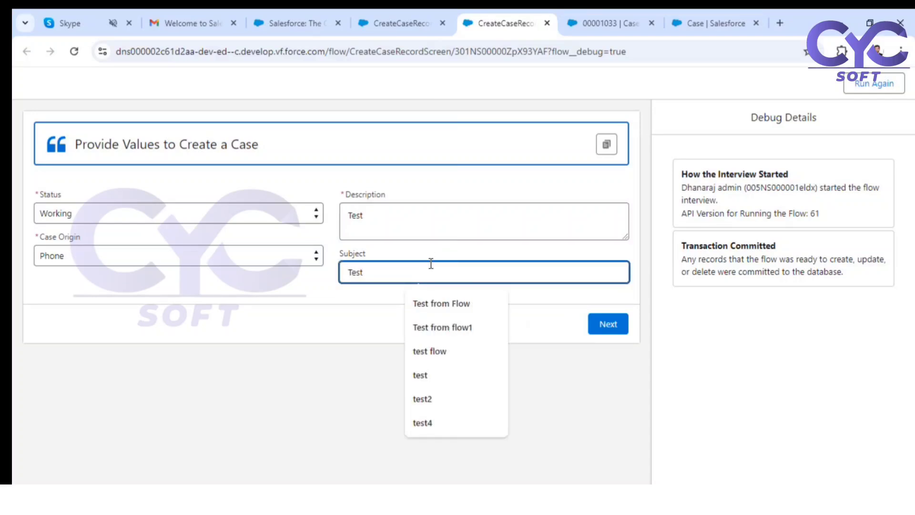
click(600, 324)
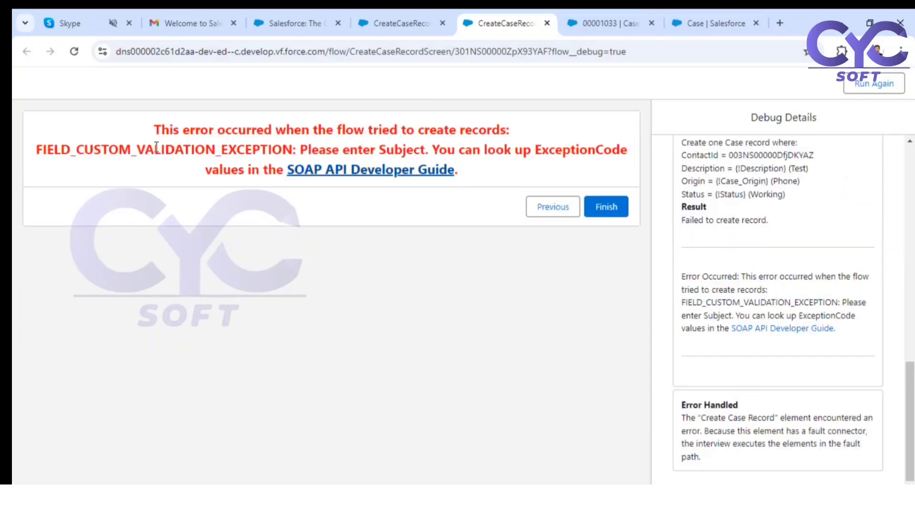
Examine each part of the fault message on the error screen, from the exception code to the developer guide reference.
drag(161, 129, 509, 130)
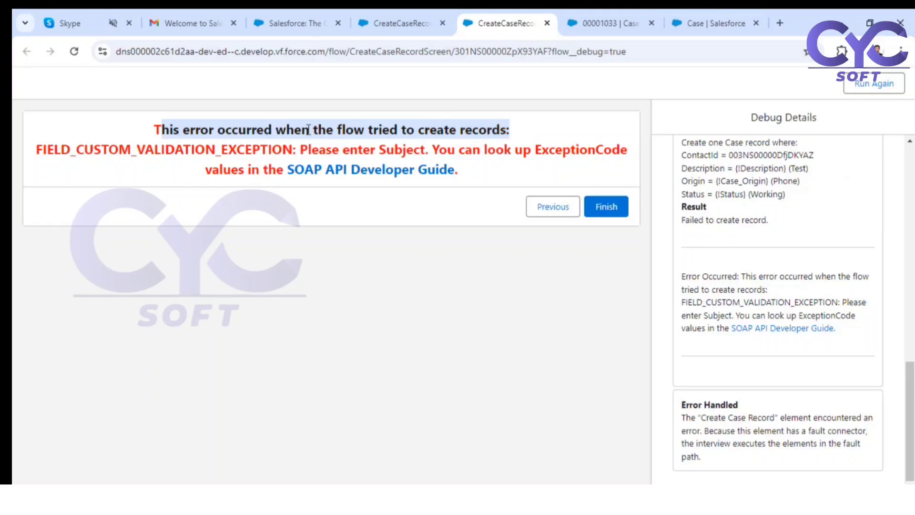
drag(42, 150, 291, 154)
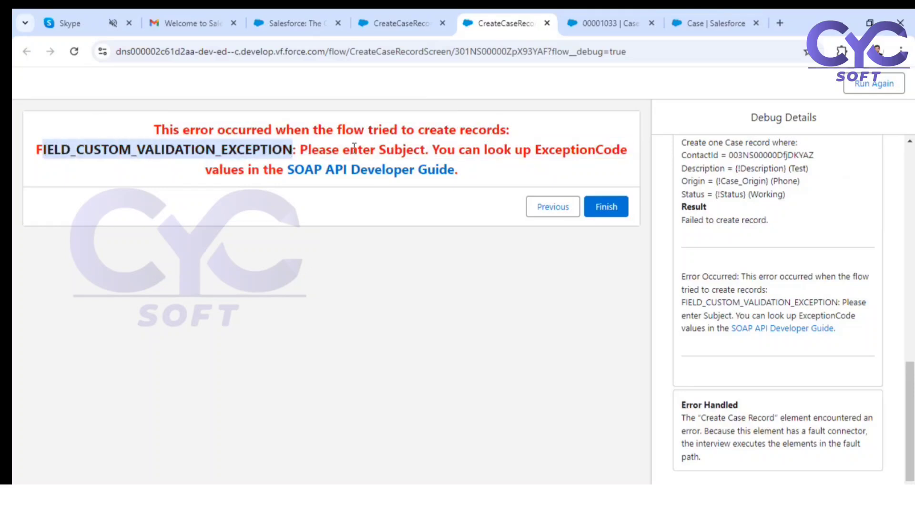
drag(428, 149, 358, 143)
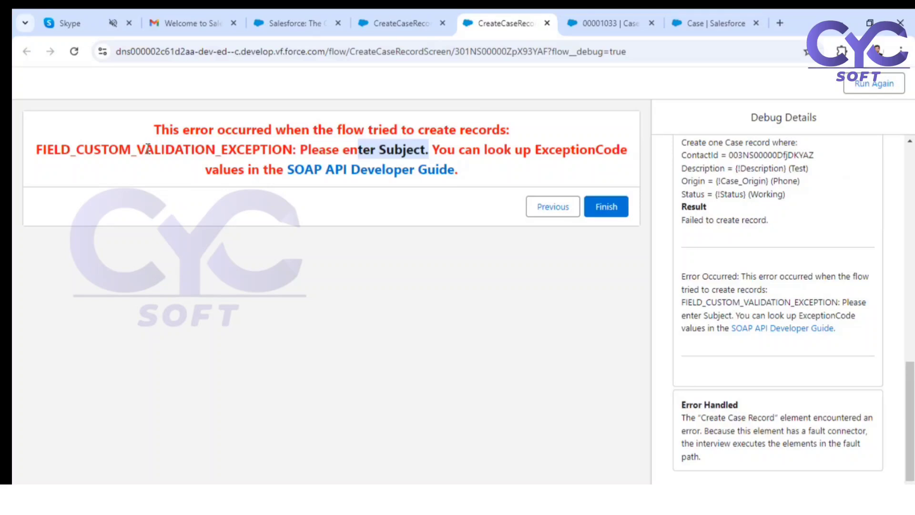
drag(42, 150, 429, 151)
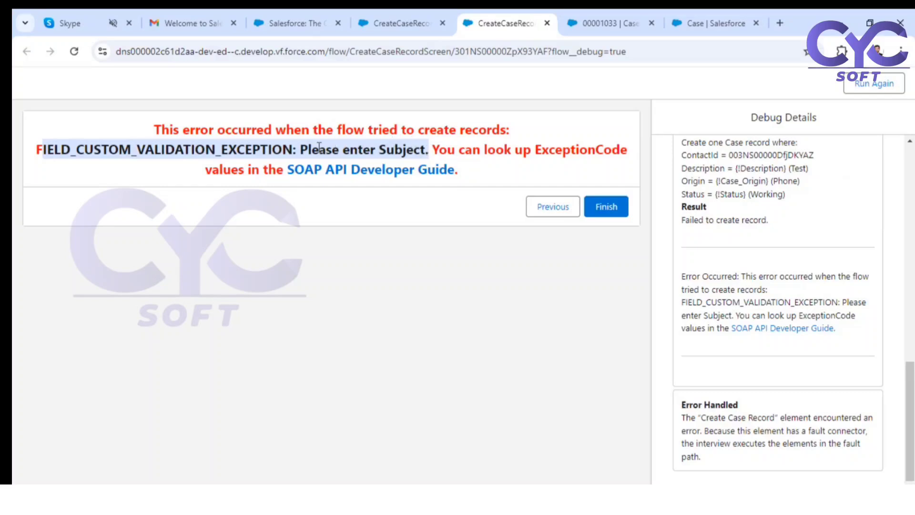
click(339, 151)
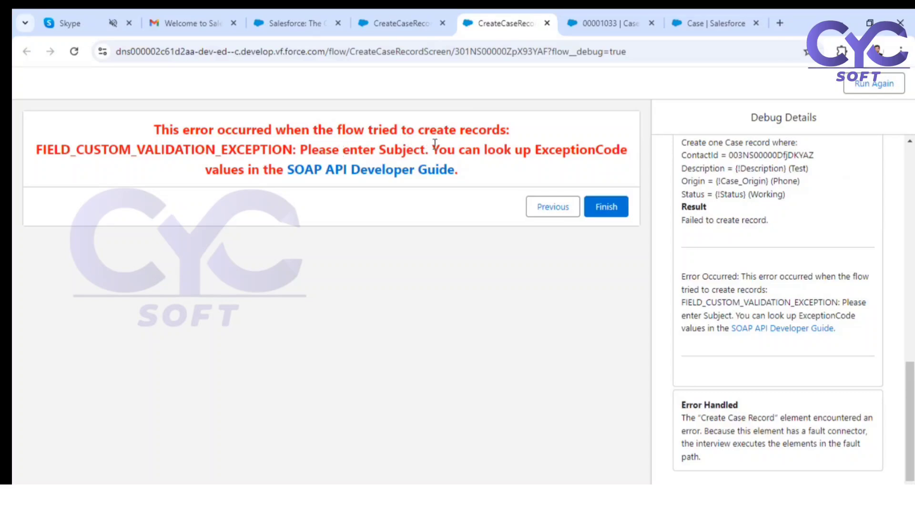
drag(436, 151, 474, 170)
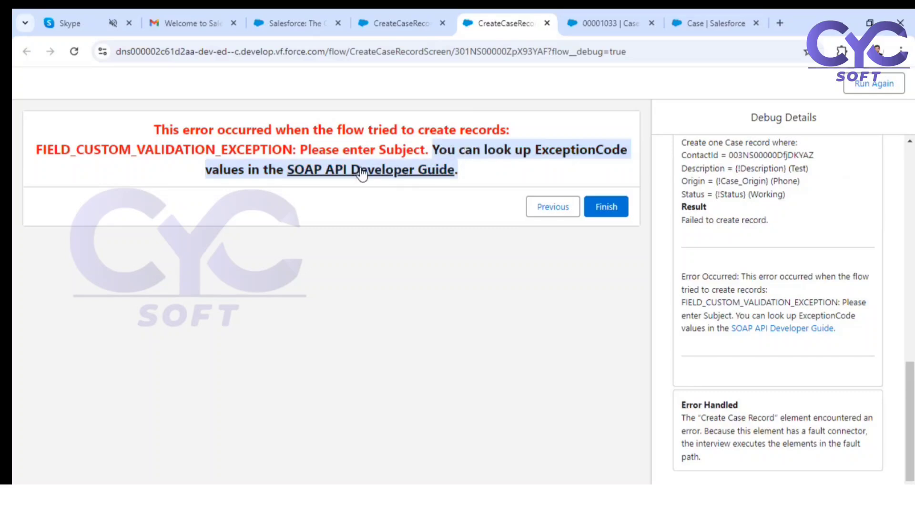
Open the SOAP API Developer Guide from the fault message, look through its core data types page, and close it.
click(393, 172)
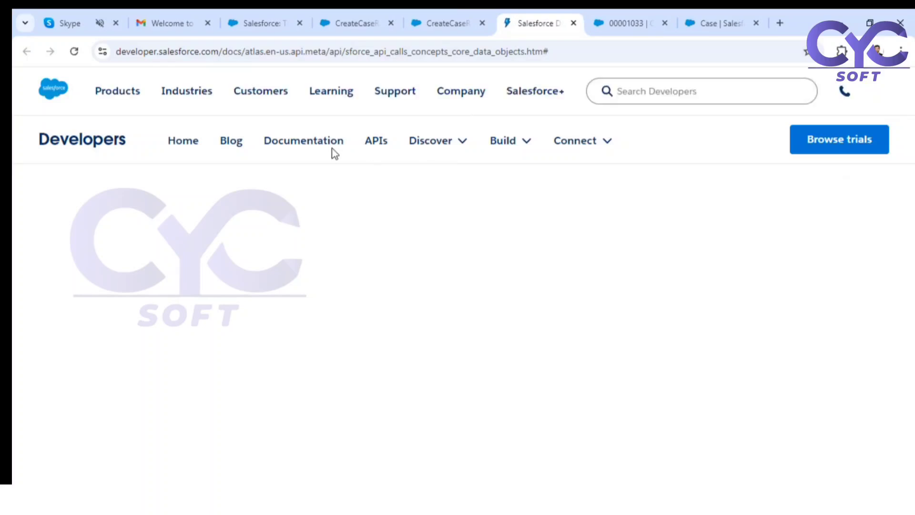
scroll(475, 272, down, 14)
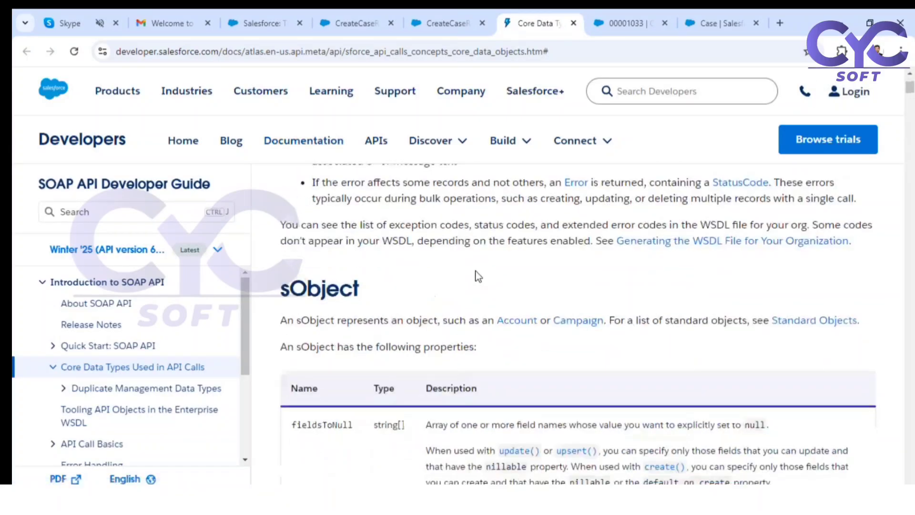
scroll(475, 275, up, 5)
scroll(475, 275, up, 8)
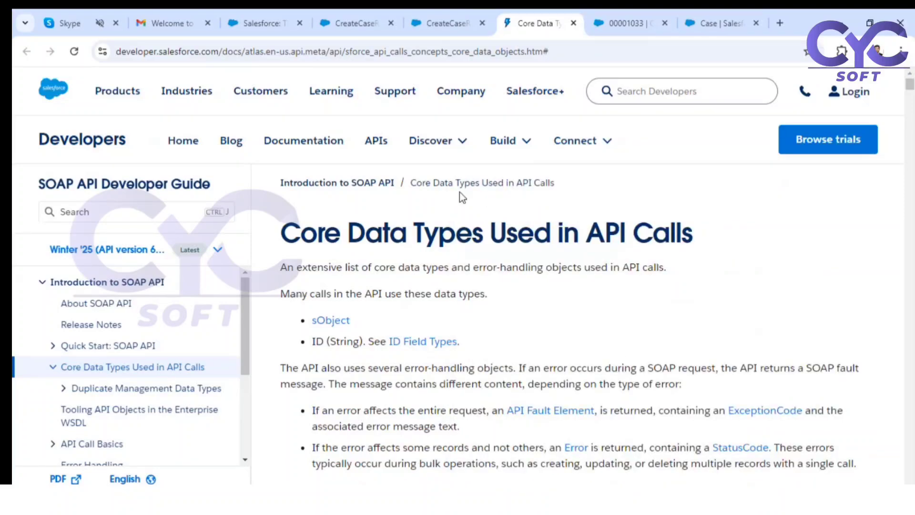
scroll(466, 255, down, 12)
scroll(466, 257, up, 5)
scroll(467, 257, up, 8)
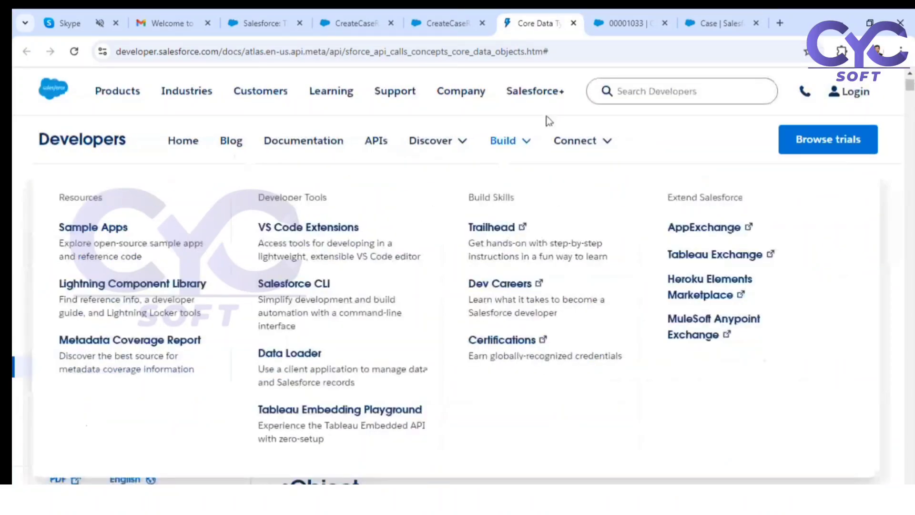
click(574, 23)
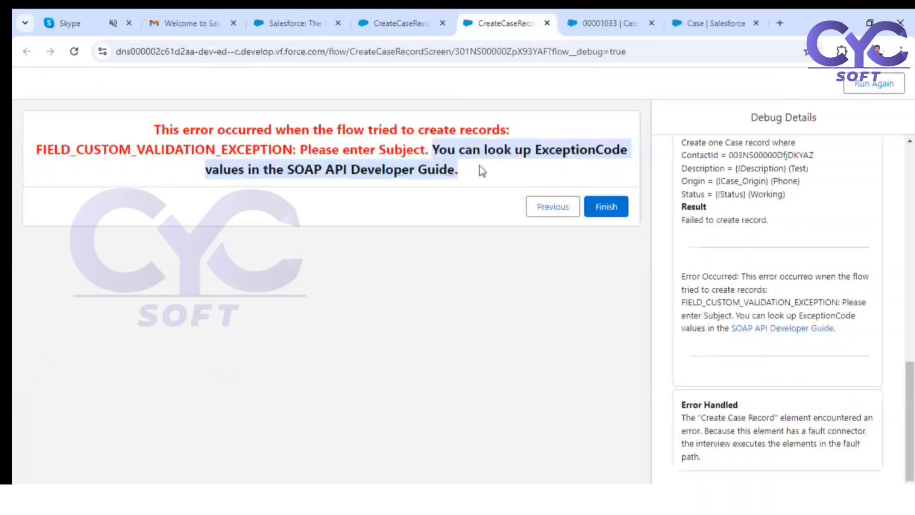
Reread the fault message, comparing the validation error text with the trailing ExceptionCode lookup sentence.
click(438, 152)
drag(437, 152, 461, 174)
click(431, 149)
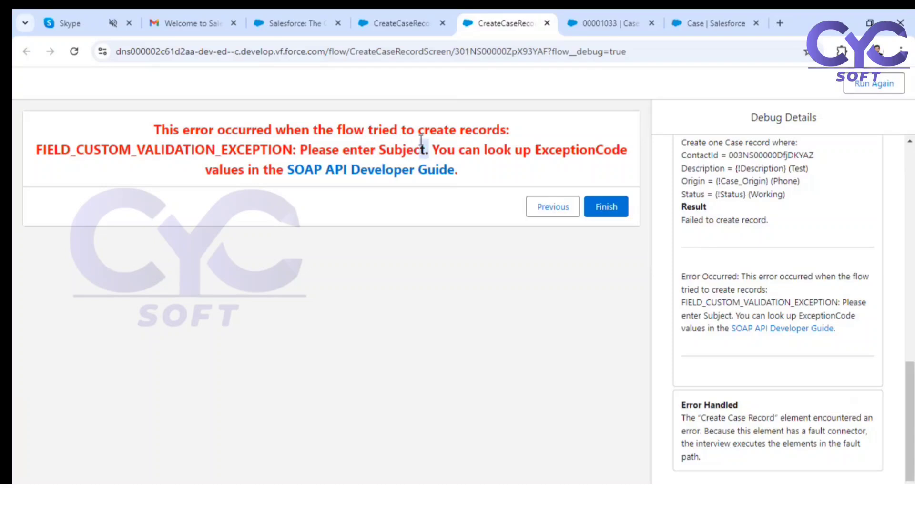
drag(240, 127, 291, 143)
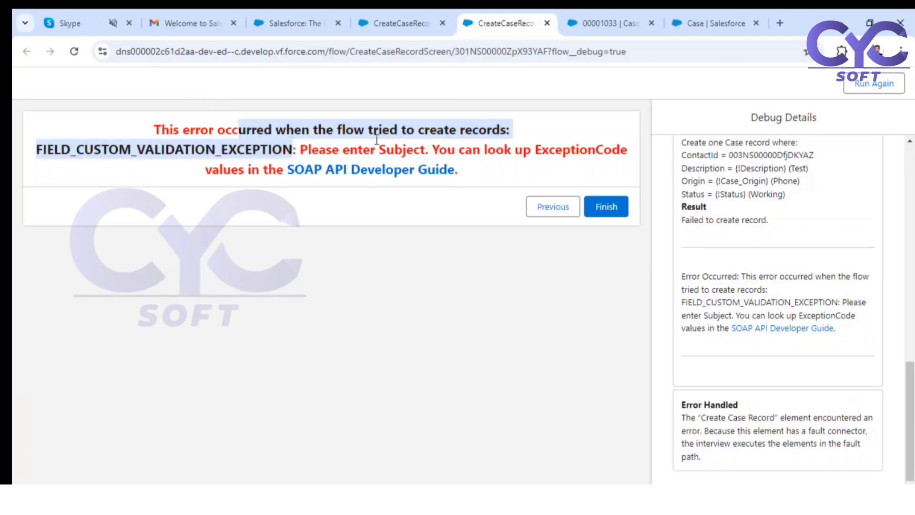
click(256, 136)
drag(103, 150, 165, 151)
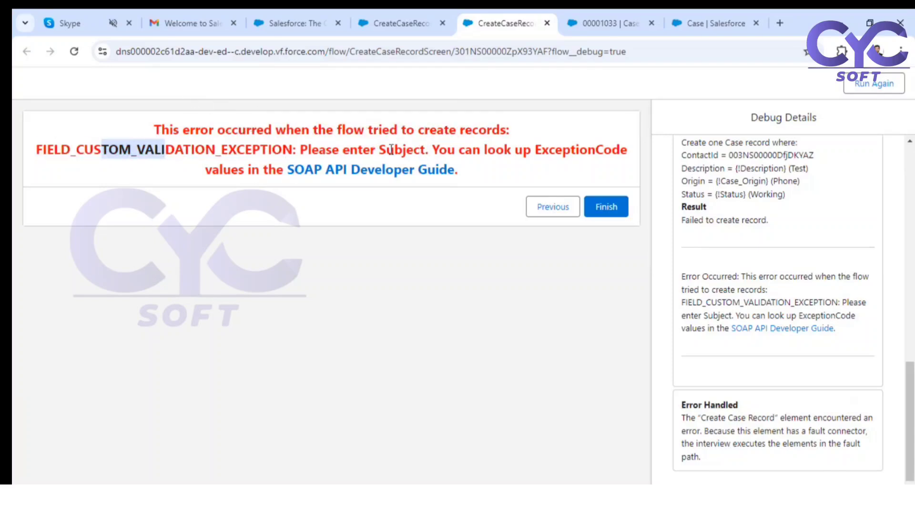
drag(422, 148, 376, 142)
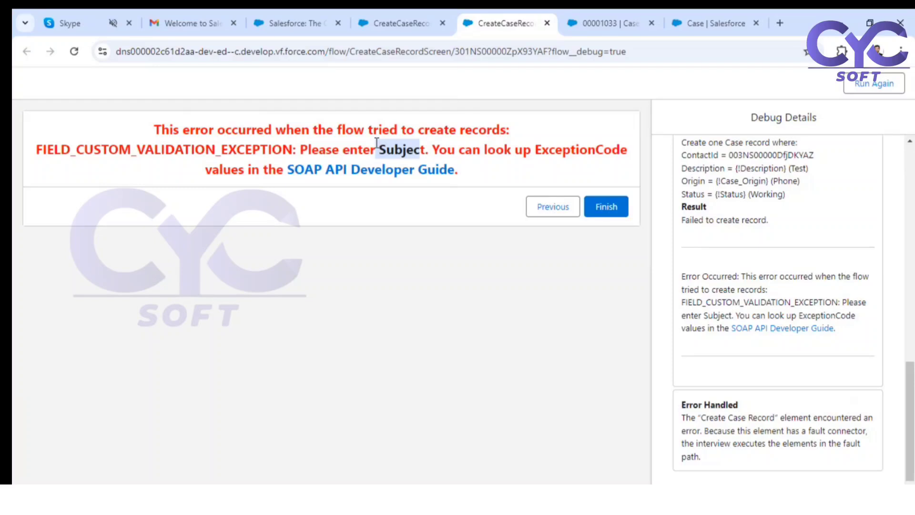
drag(431, 149, 459, 169)
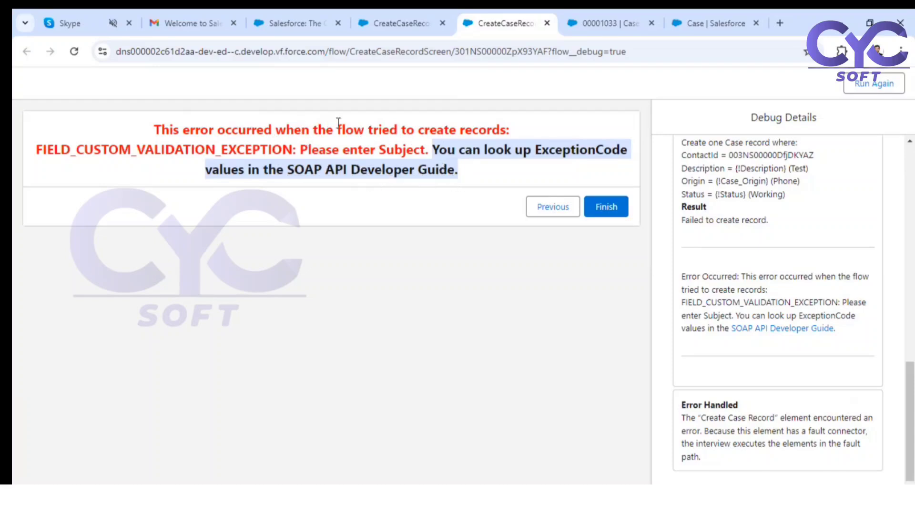
click(150, 130)
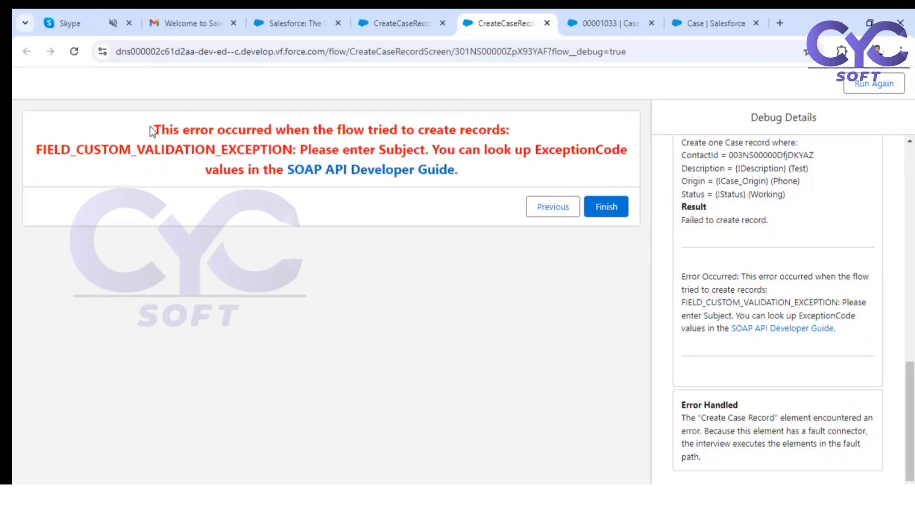
drag(435, 146, 158, 114)
click(431, 150)
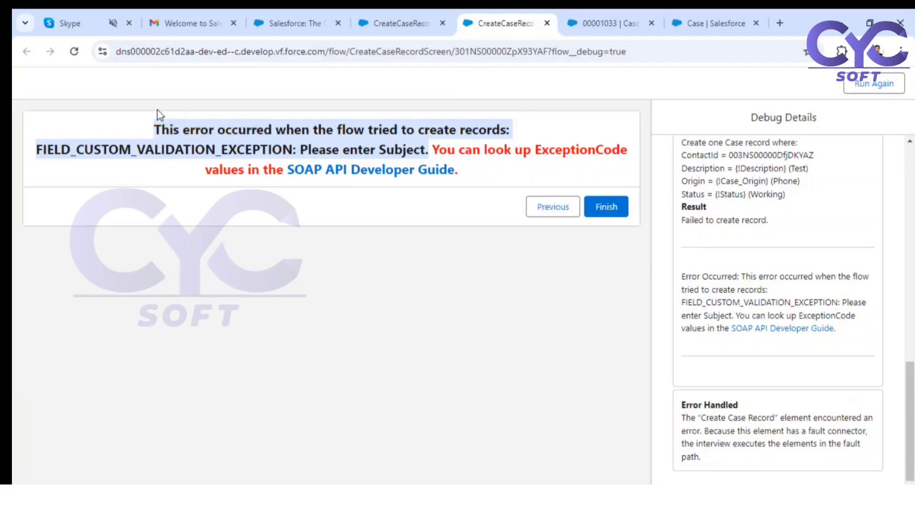
click(430, 151)
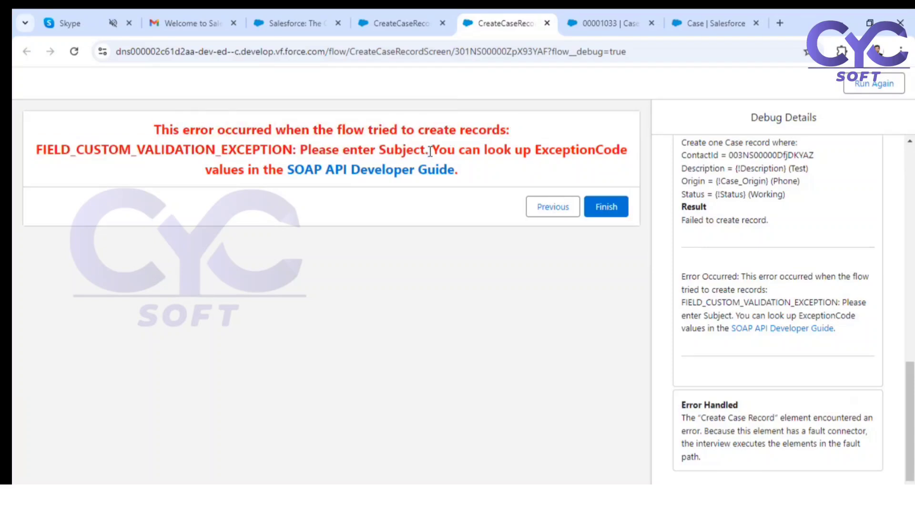
drag(430, 151, 581, 164)
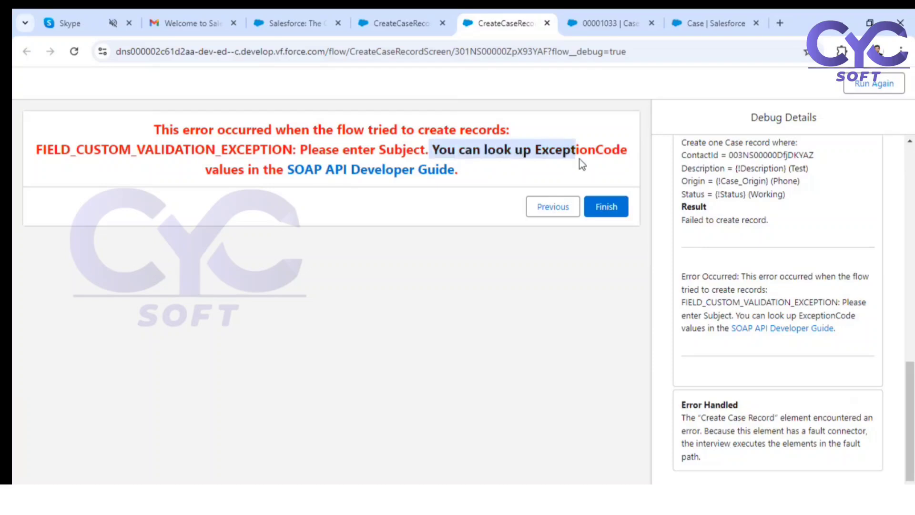
drag(430, 150, 149, 120)
click(438, 152)
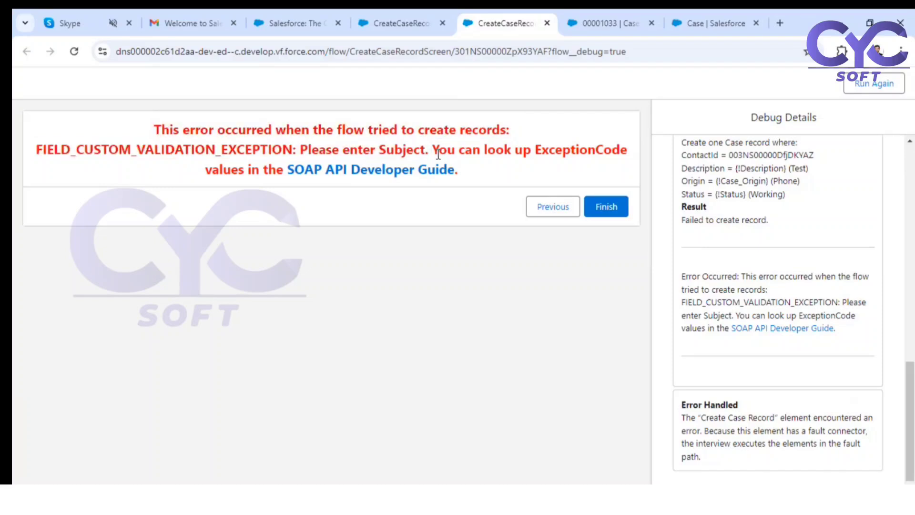
drag(432, 151, 479, 172)
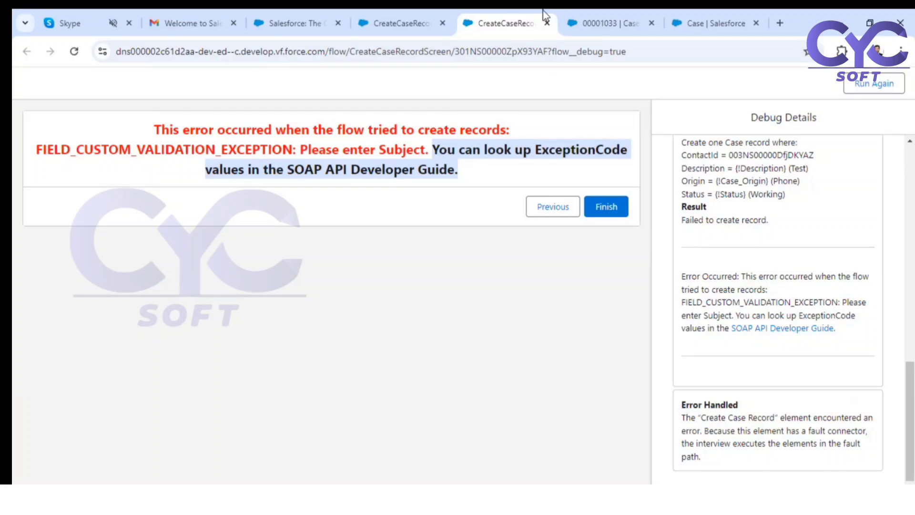
Return to the CreateCaseRecordScreen flow builder and start a new Formula resource with the API name ErrorMessage.
click(419, 23)
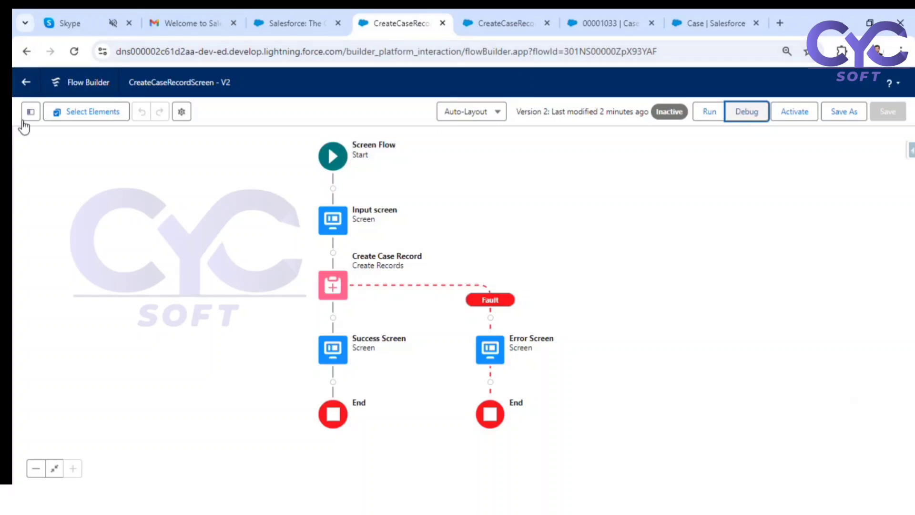
click(33, 115)
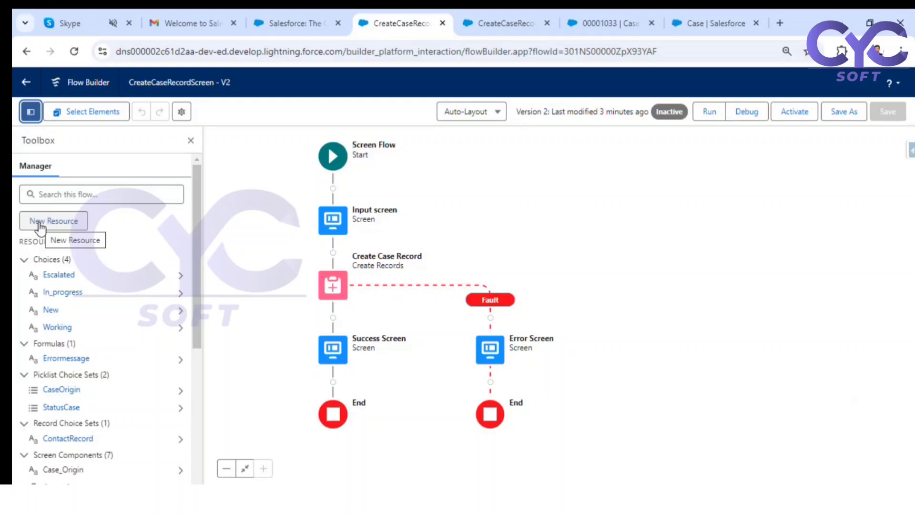
click(40, 224)
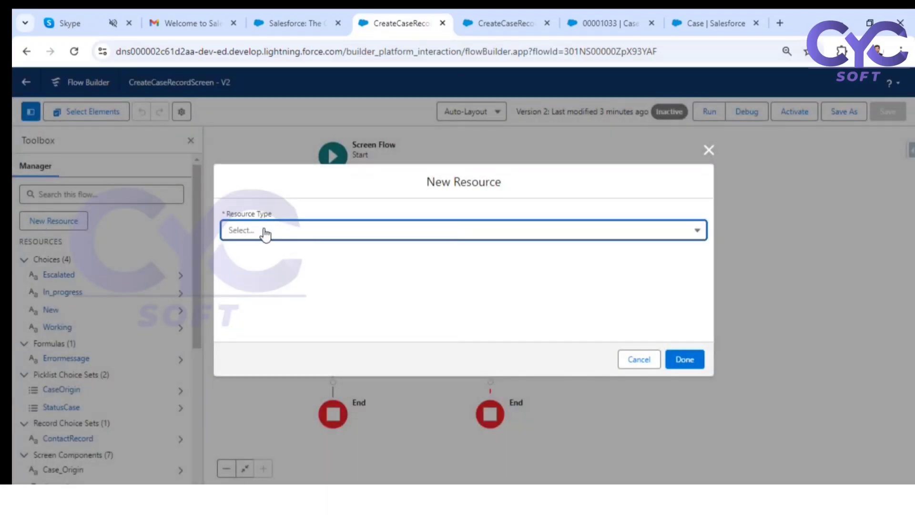
click(266, 233)
click(247, 313)
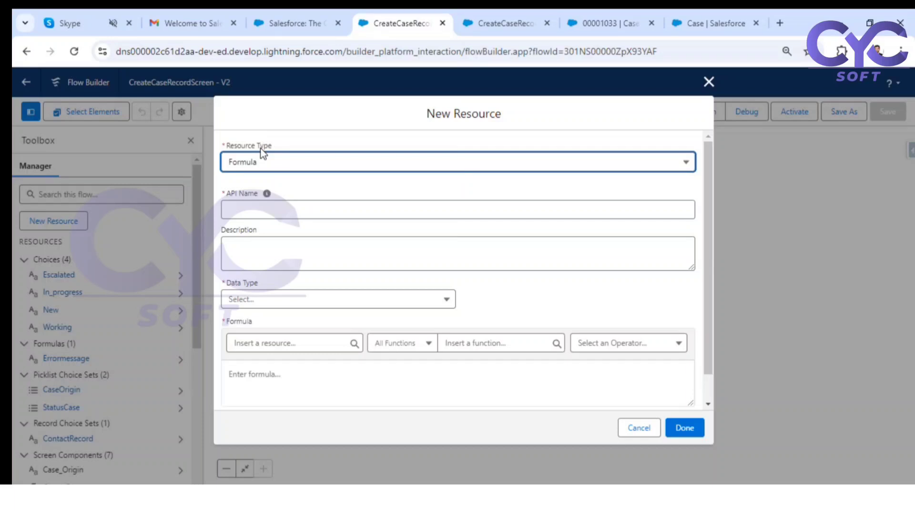
click(281, 209)
text(E)
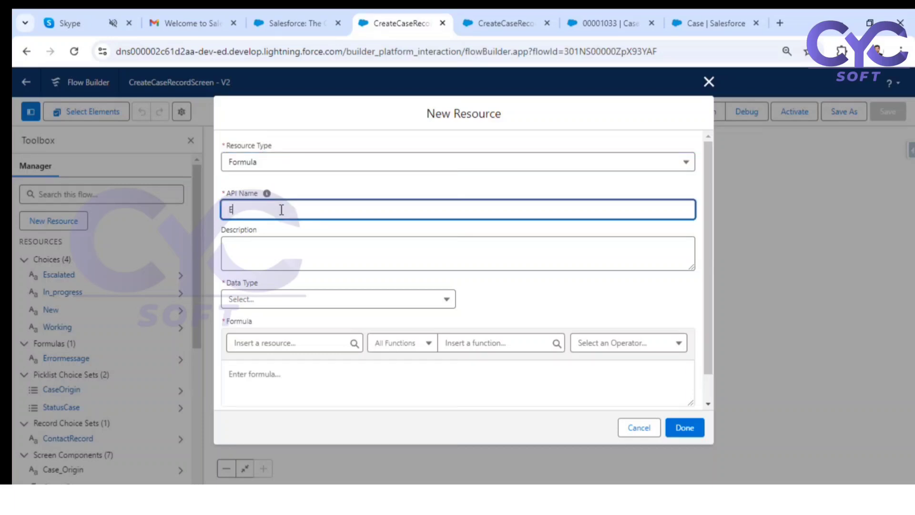
text(rrorMessage)
Change the new formula resource's API name to ErrorMesge and set its data type to Text.
click(482, 280)
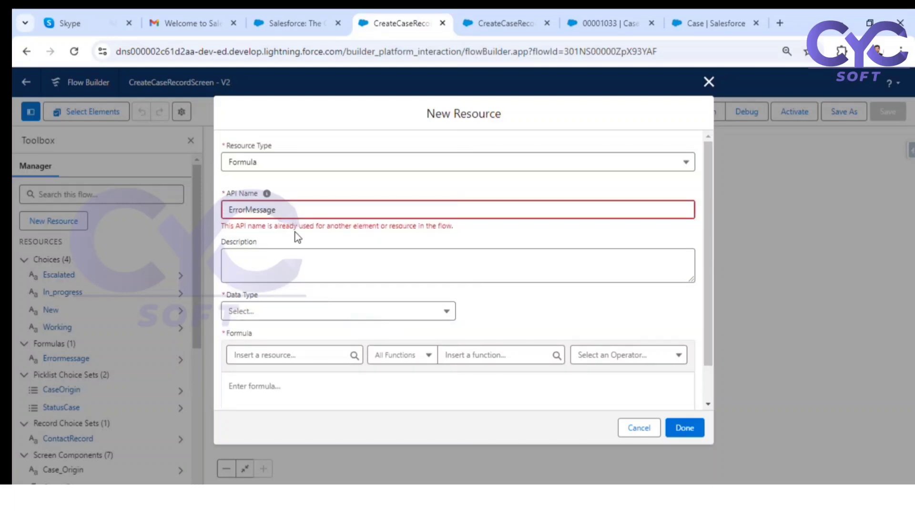
click(265, 209)
key(BackSpace)
key(BackSpace)
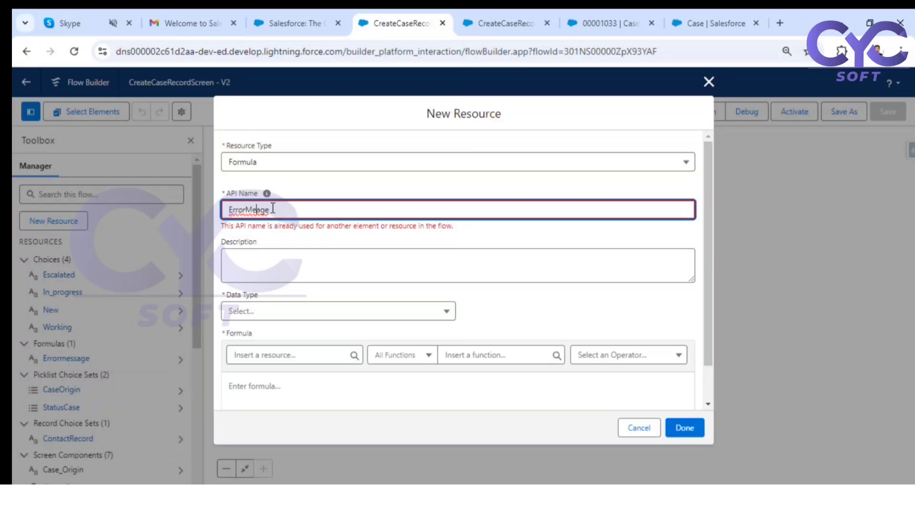
key(Delete)
text(s)
click(541, 234)
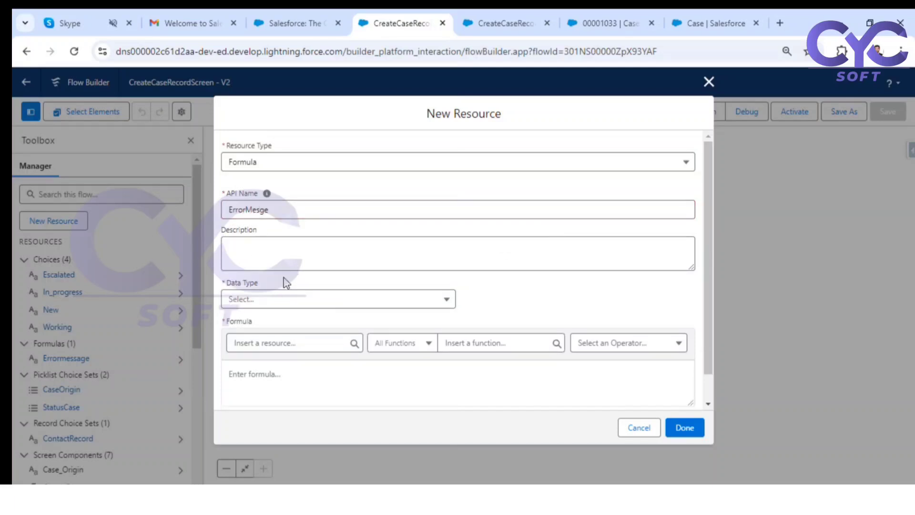
click(274, 300)
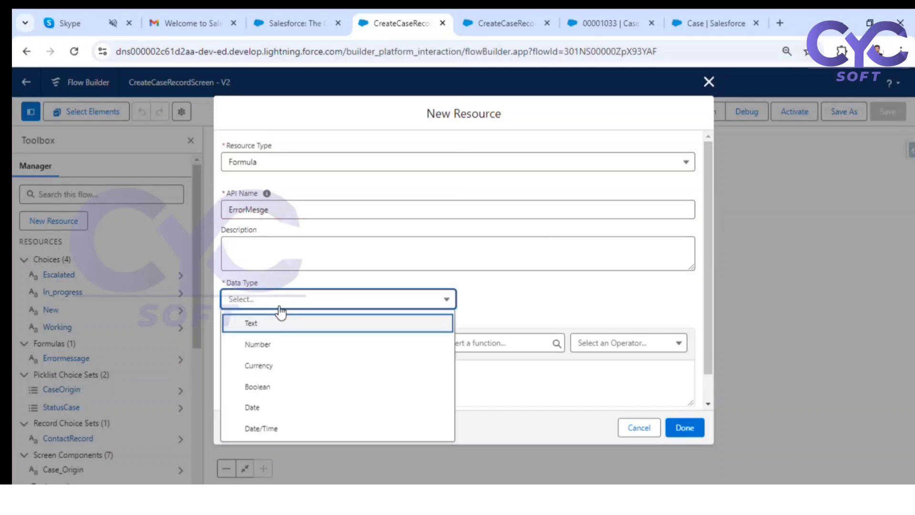
click(276, 325)
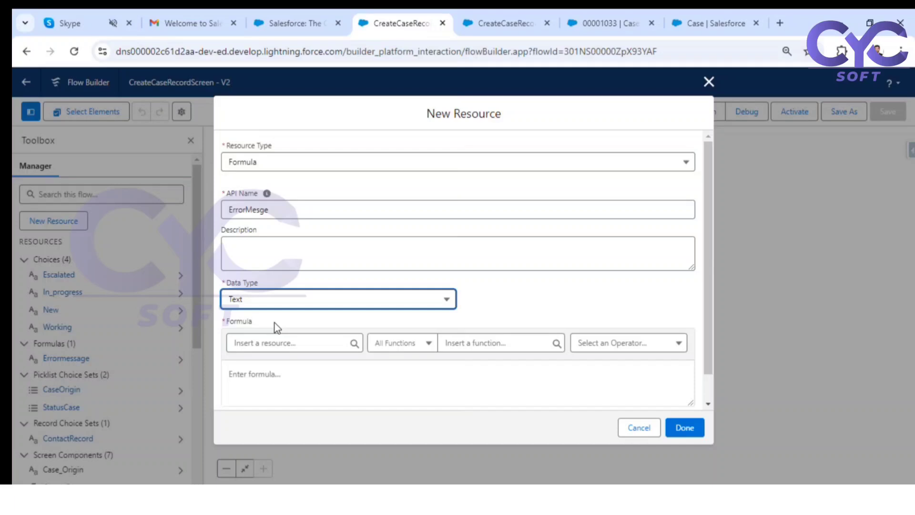
Copy the LEFT and FIND fault message formula from the Notepad++ note into the resource's formula, deleting the trailing blank lines.
click(281, 380)
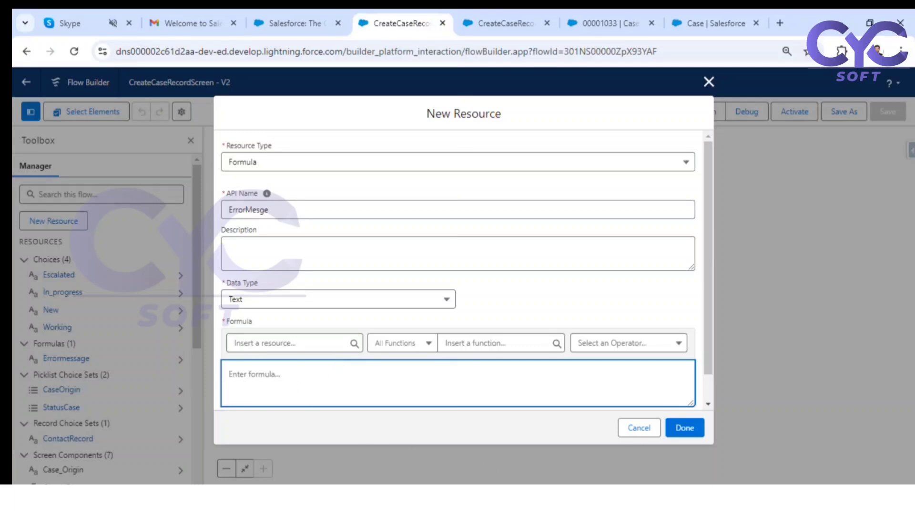
key(alt+Tab)
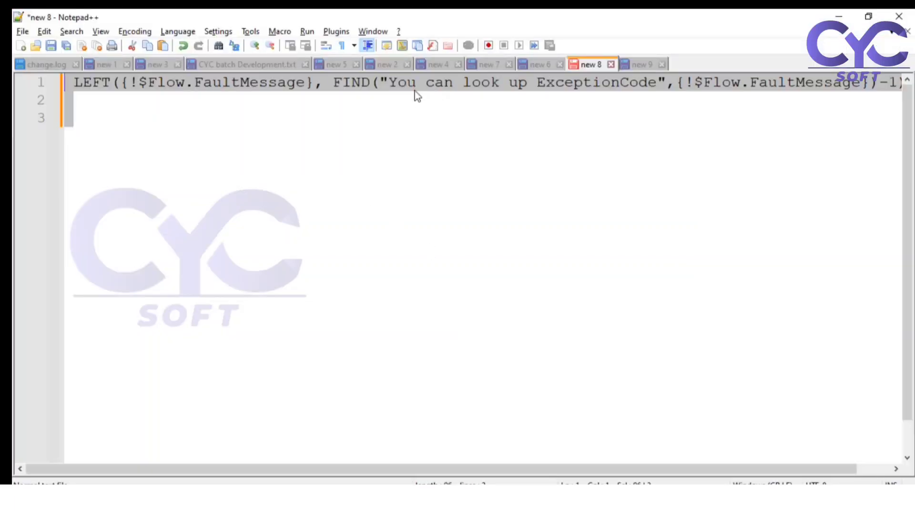
key(alt+Tab)
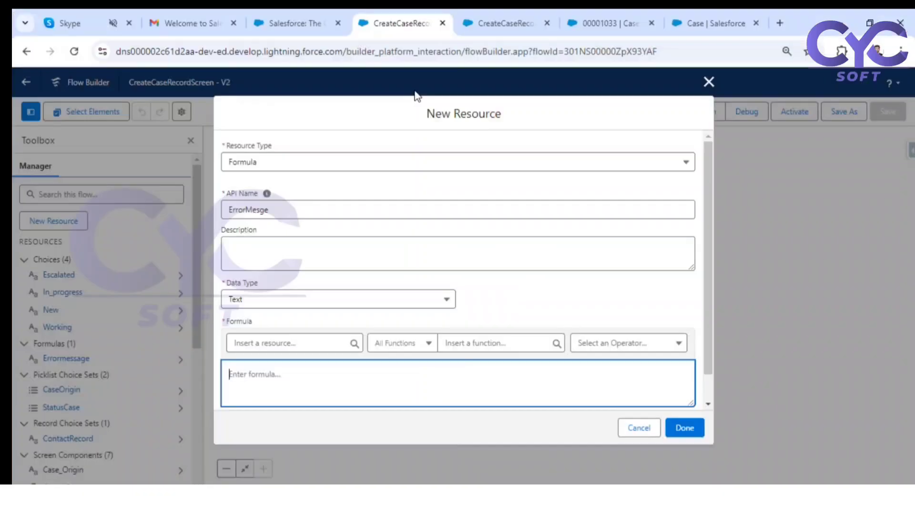
text(LEFT({!$Flow.FaultMessage}, FIND("You can look up ExceptionCode",{!$Flow.FaultMessage})-1))
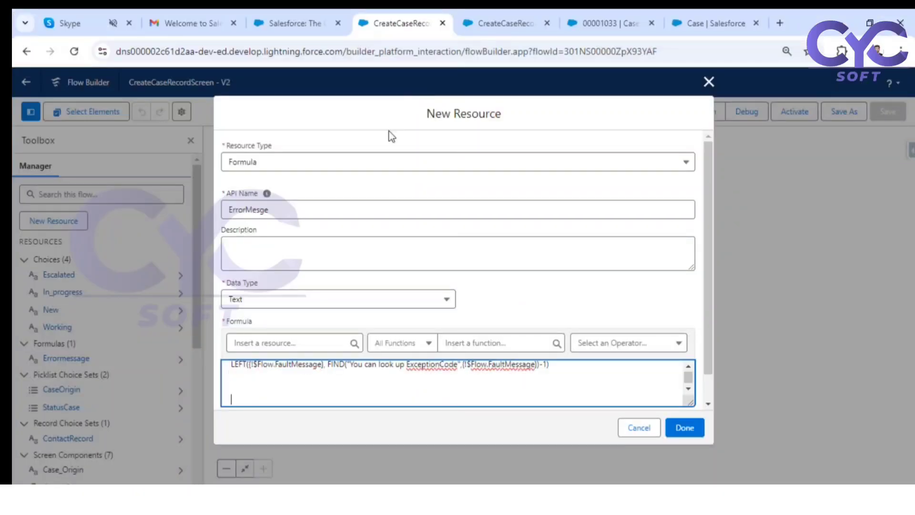
key(BackSpace)
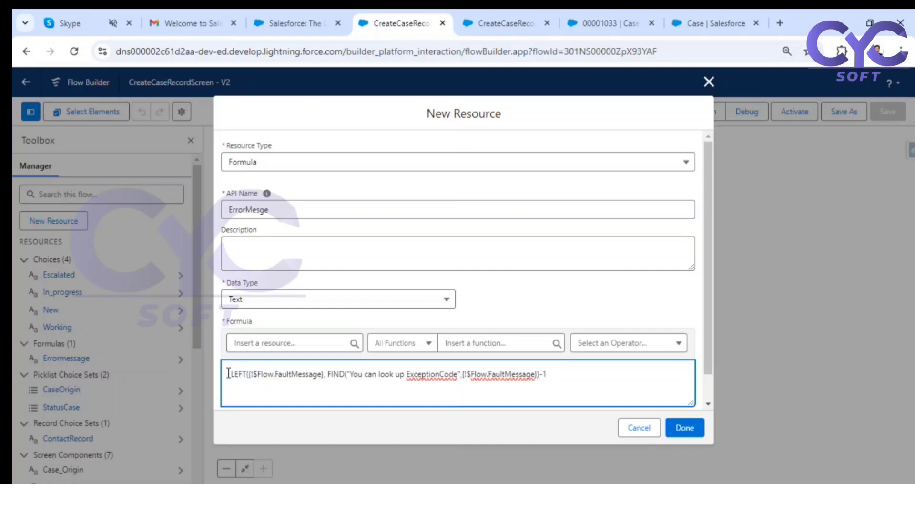
Examine the formula's parts: the FaultMessage reference in LEFT, the "You can look up ExceptionCode" search text, and FIND's second argument.
click(228, 374)
drag(258, 374, 326, 374)
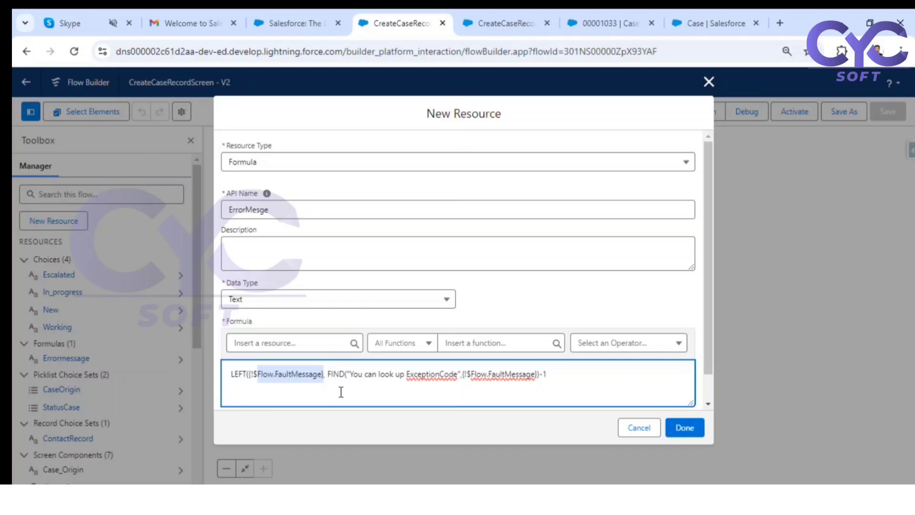
click(339, 373)
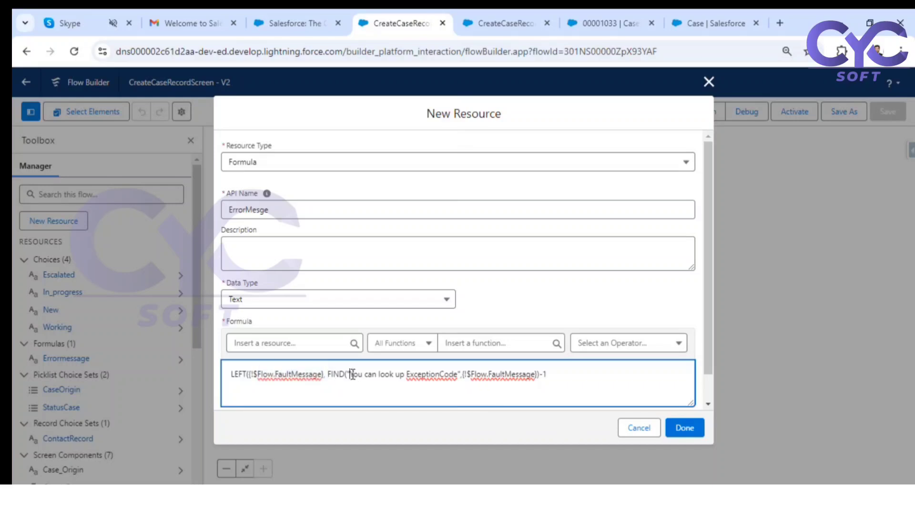
drag(352, 374, 449, 373)
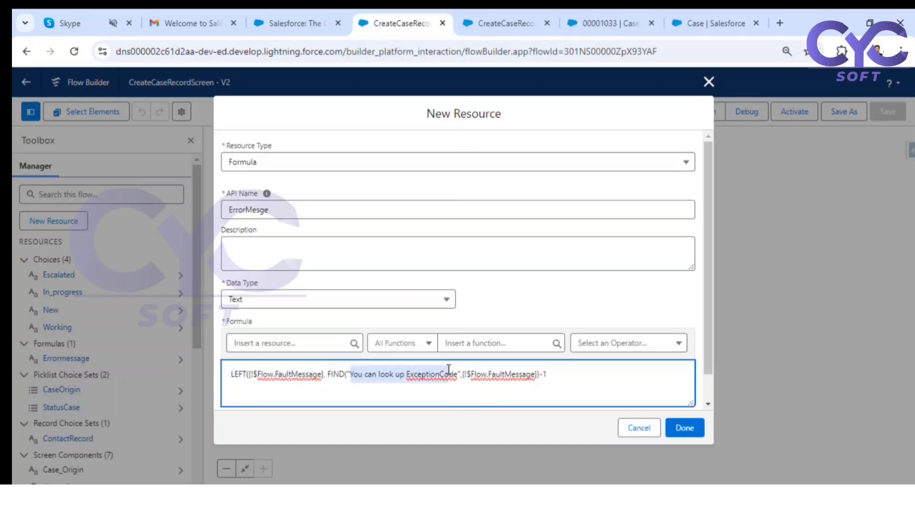
click(352, 374)
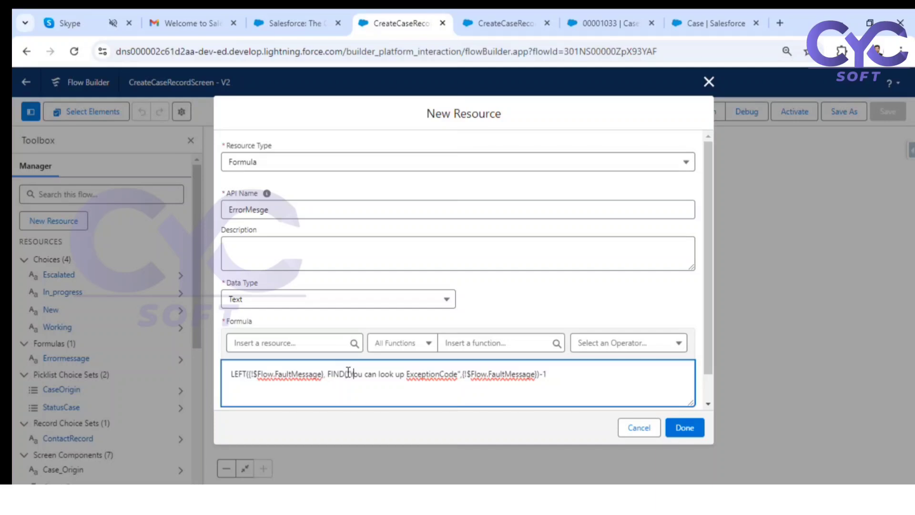
drag(325, 373, 205, 371)
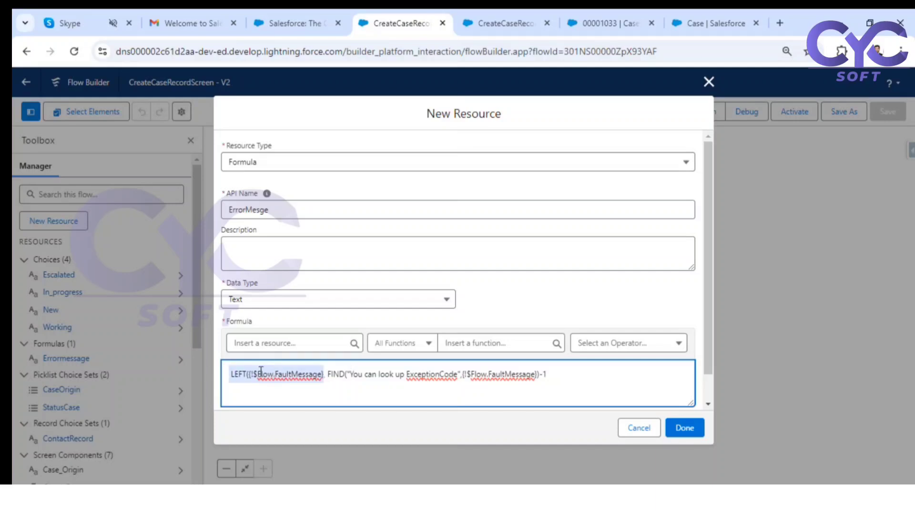
mouse_move(261, 374)
mouse_down()
mouse_move(289, 376)
mouse_move(261, 378)
mouse_move(272, 376)
mouse_up()
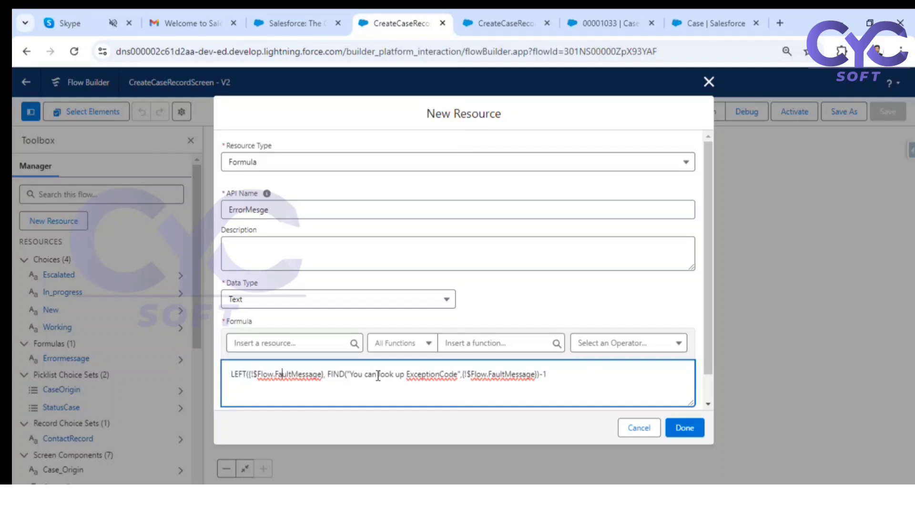
drag(358, 374, 431, 374)
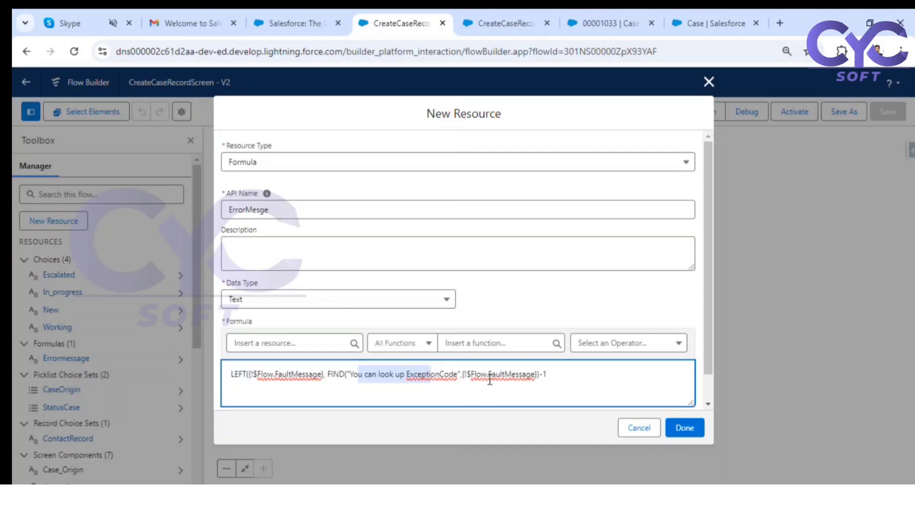
drag(490, 377, 531, 379)
click(608, 376)
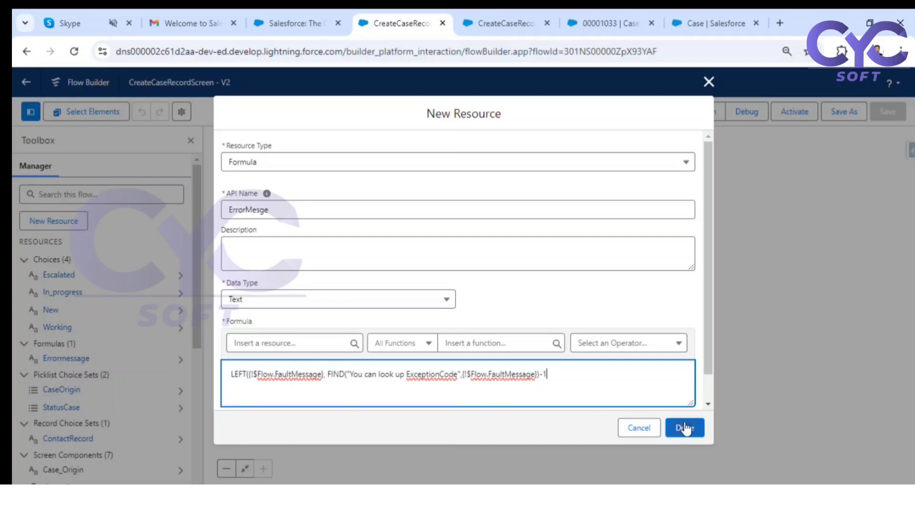
Check the formula's syntax, add the missing closing parenthesis after -1, recheck it, and finish creating the resource.
scroll(371, 343, down, 1)
click(243, 400)
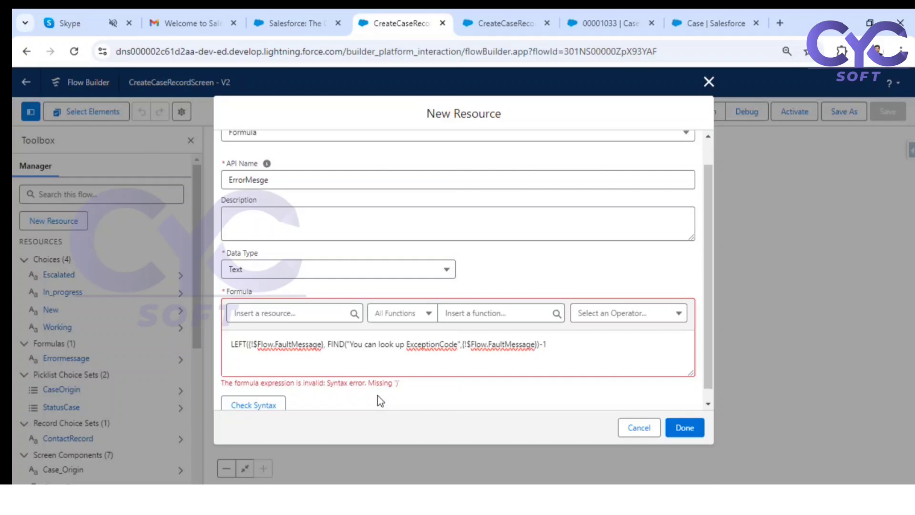
click(562, 339)
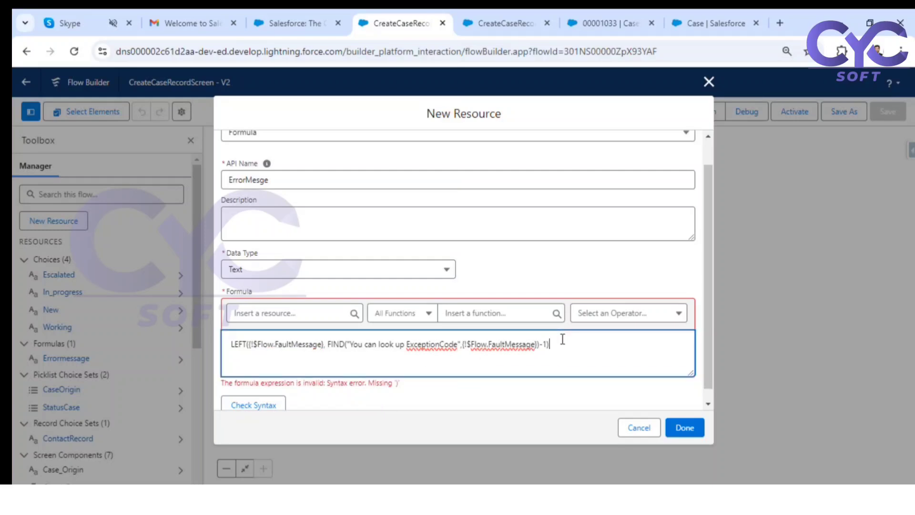
click(256, 406)
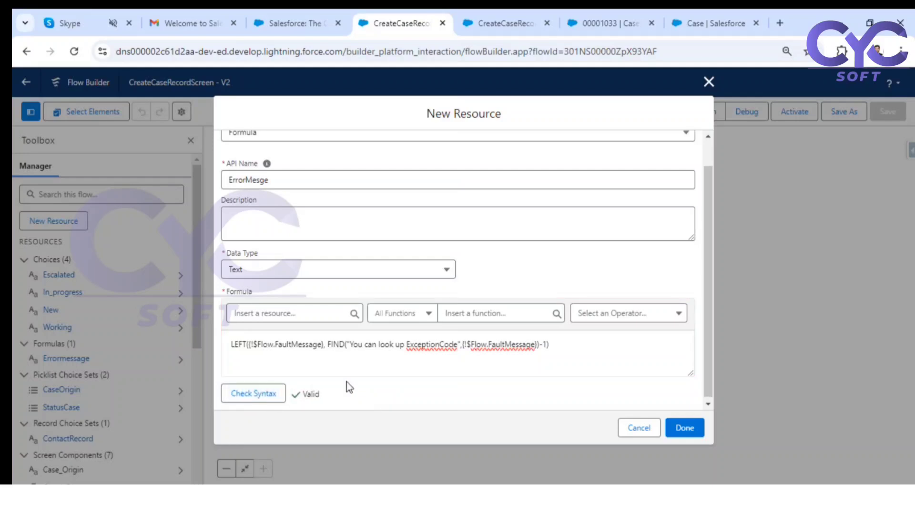
click(680, 429)
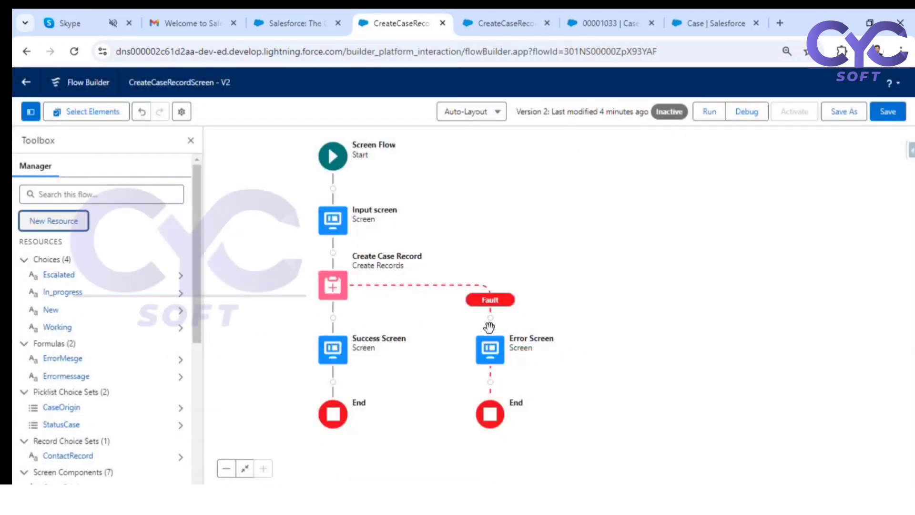
Insert the ErrorMesge formula into the Error Screen's display text after reviewing the fault message text in the debug run.
double_click(496, 350)
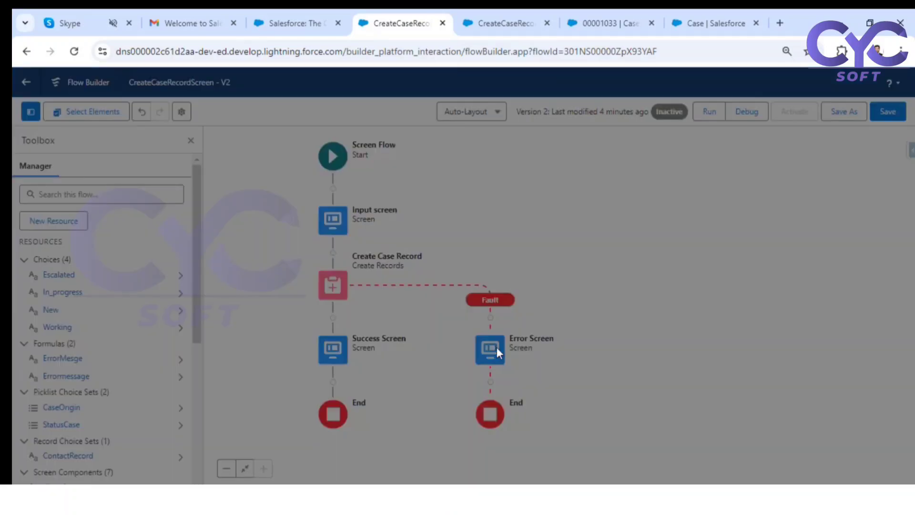
click(457, 199)
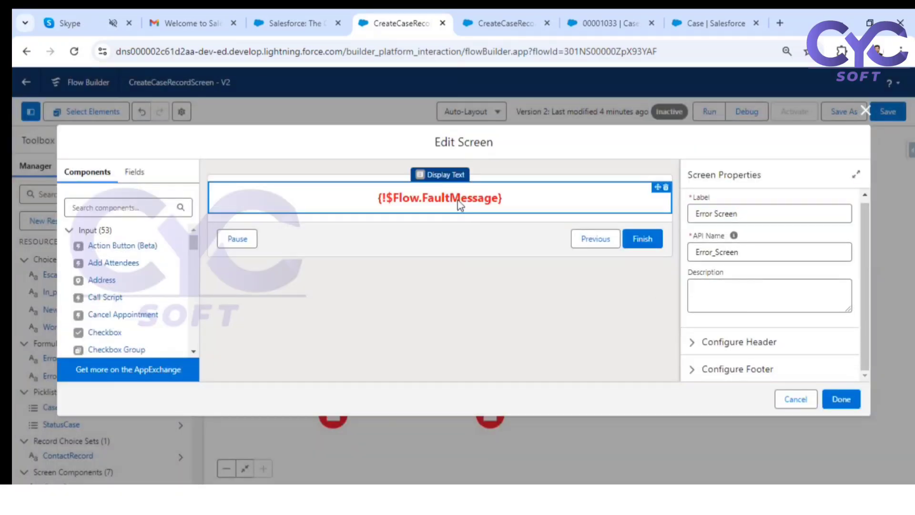
scroll(831, 212, down, 3)
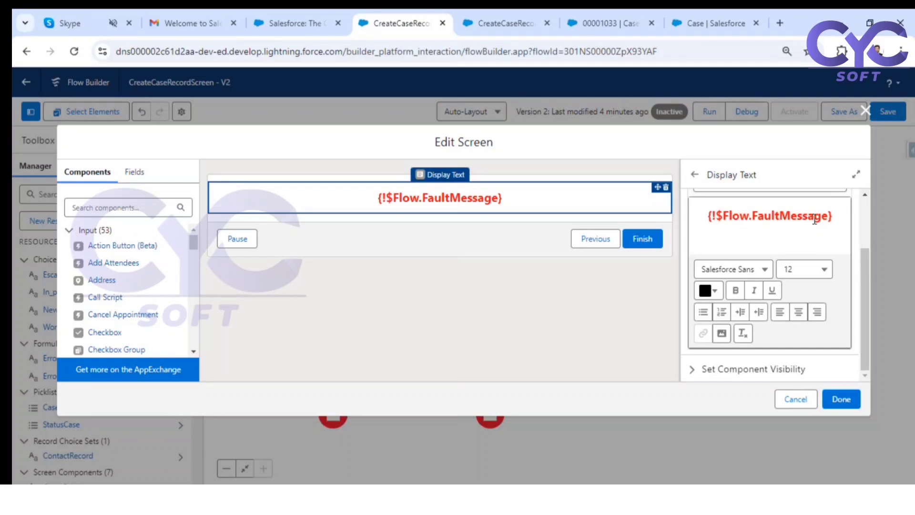
click(493, 25)
drag(428, 149, 229, 125)
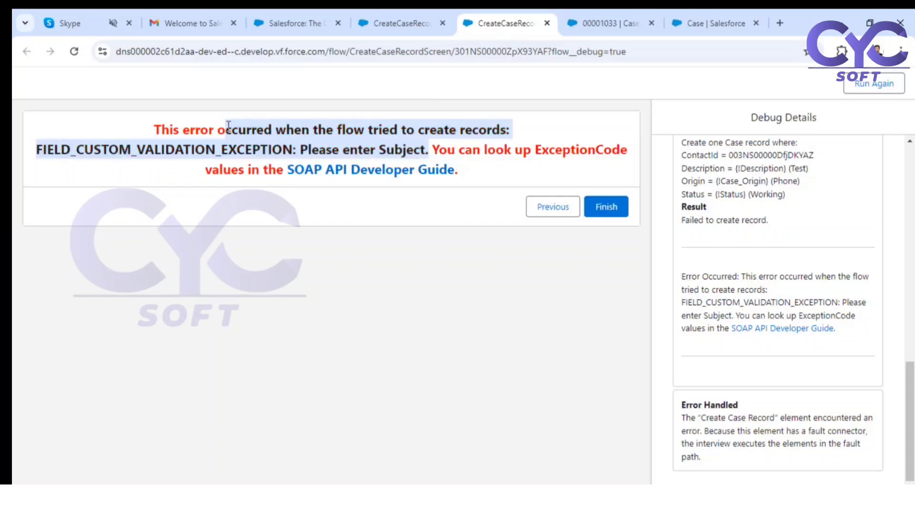
click(402, 24)
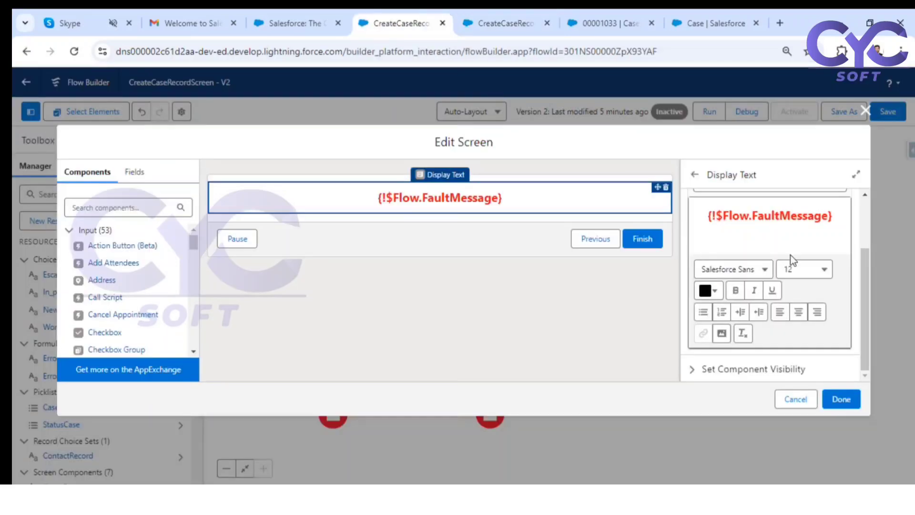
scroll(788, 243, up, 2)
click(730, 249)
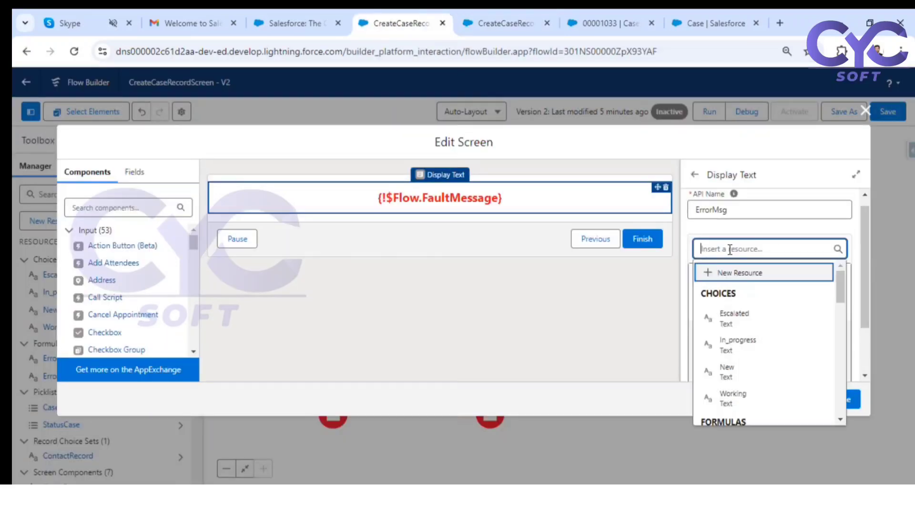
scroll(739, 343, down, 2)
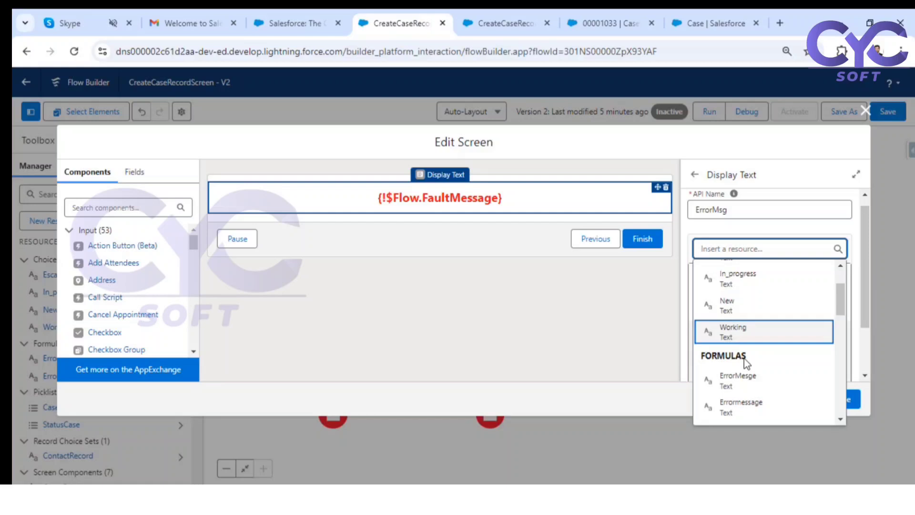
click(729, 380)
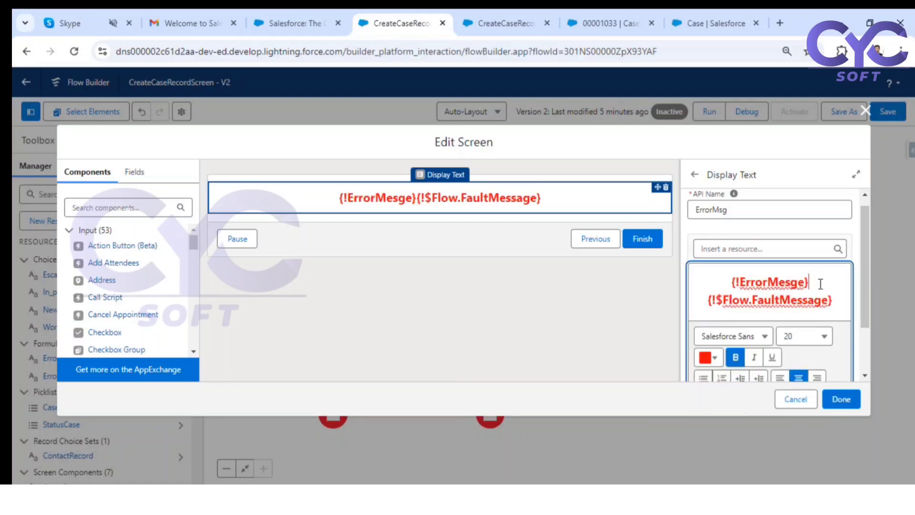
Remove the {!$Flow.FaultMessage} reference so the display text contains only {!ErrorMesge}, finish editing the screen, and save the flow.
drag(809, 282, 729, 281)
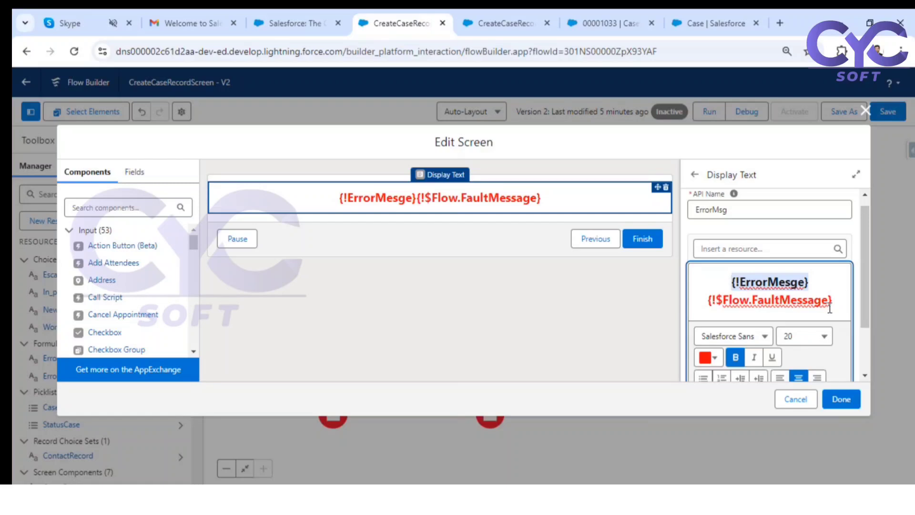
drag(840, 305, 702, 307)
key(BackSpace)
key(BackSpace)
key(BackSpace)
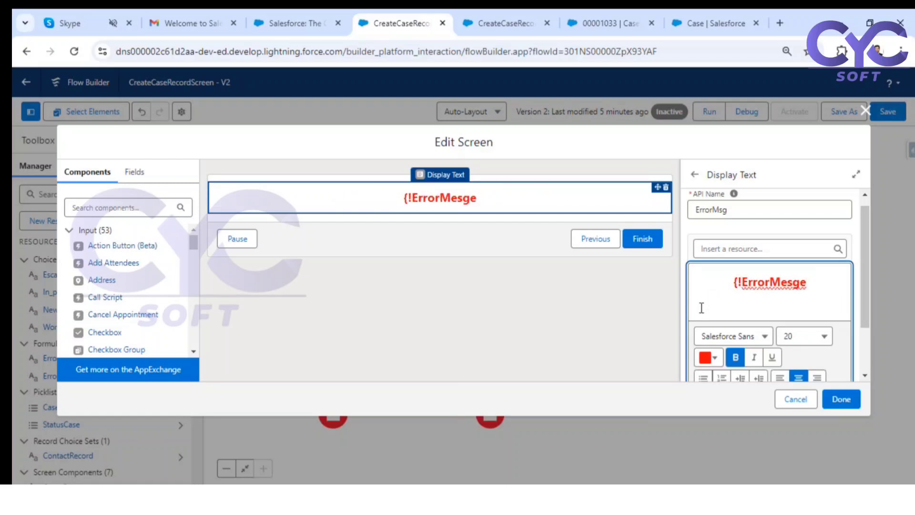
text(})
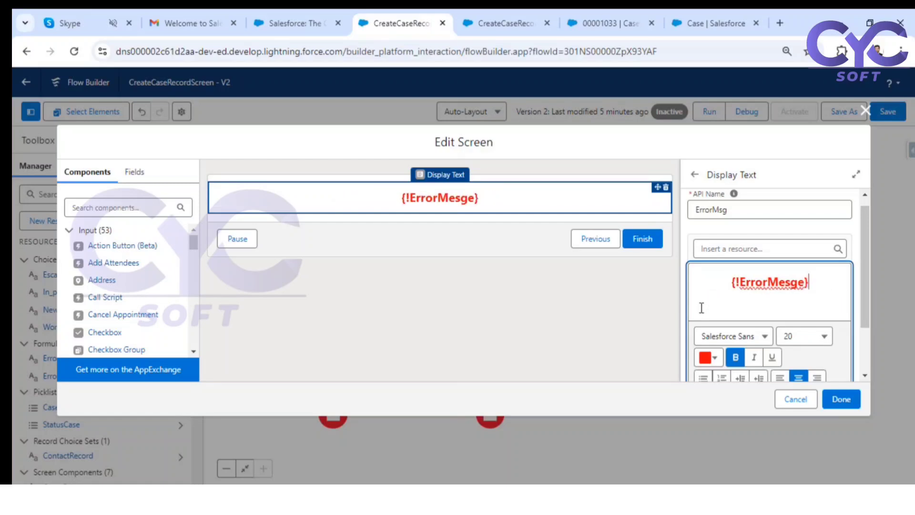
click(840, 400)
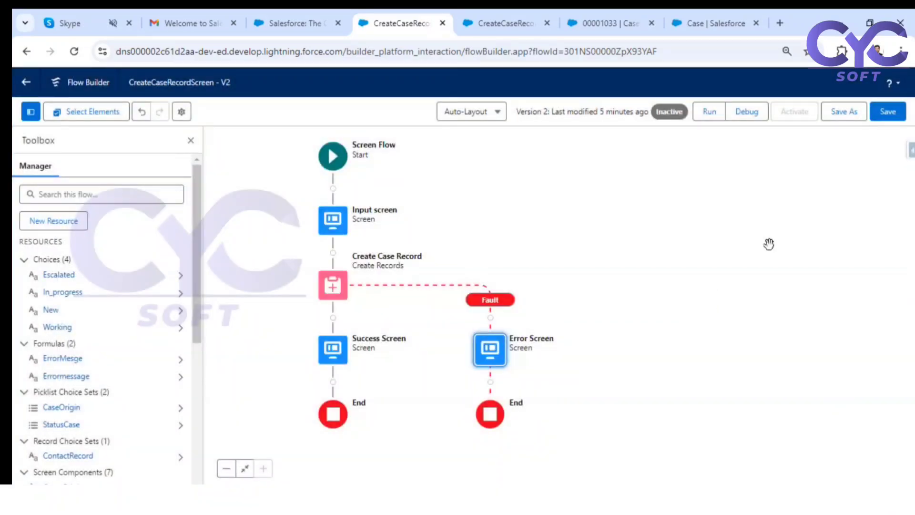
click(889, 108)
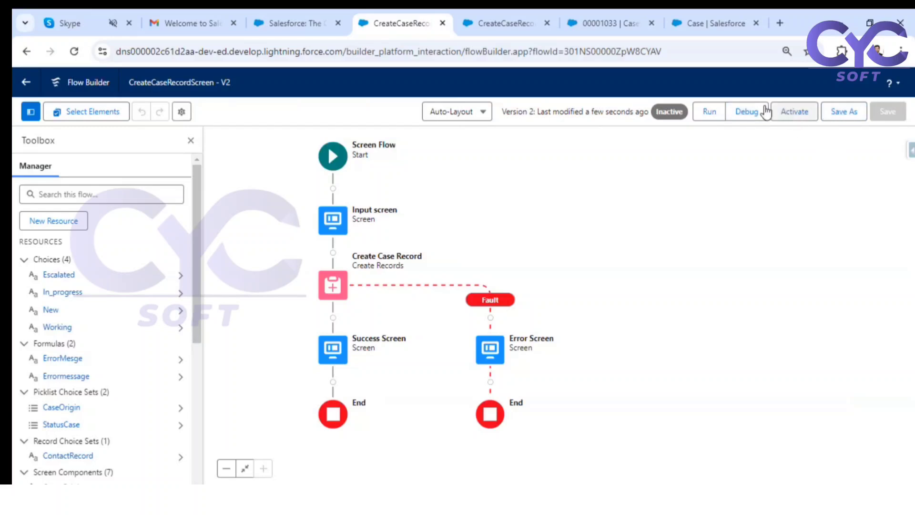
Debug the flow with status Working, case origin Phone, description Test and a blank subject, and examine the error screen's message.
click(748, 109)
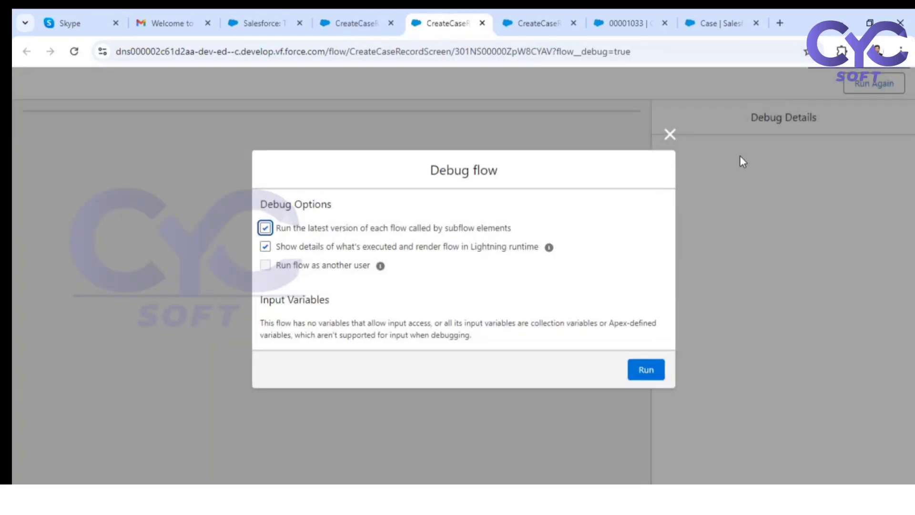
click(645, 373)
click(100, 215)
click(96, 263)
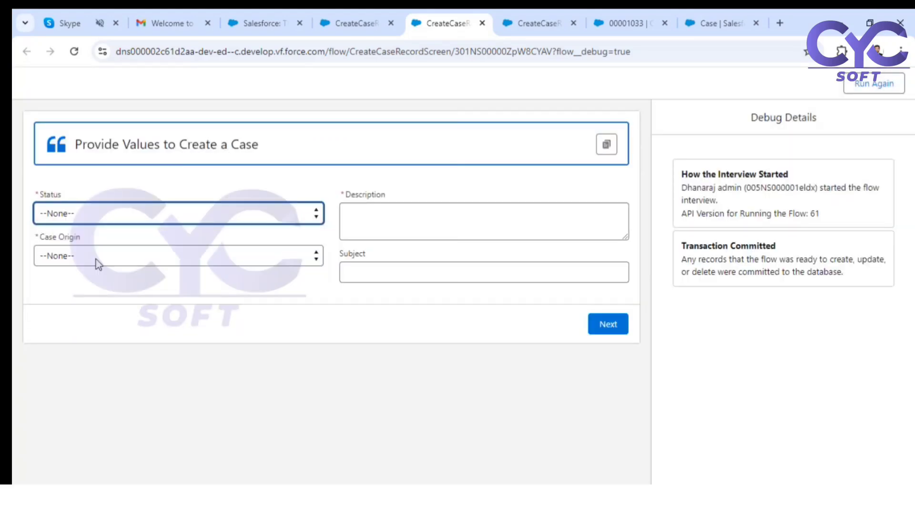
click(96, 258)
click(99, 290)
click(377, 229)
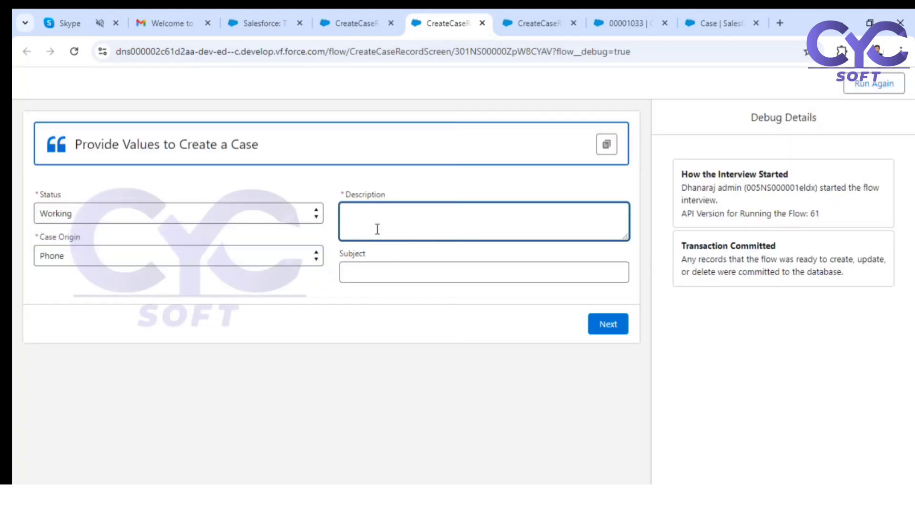
text(Test)
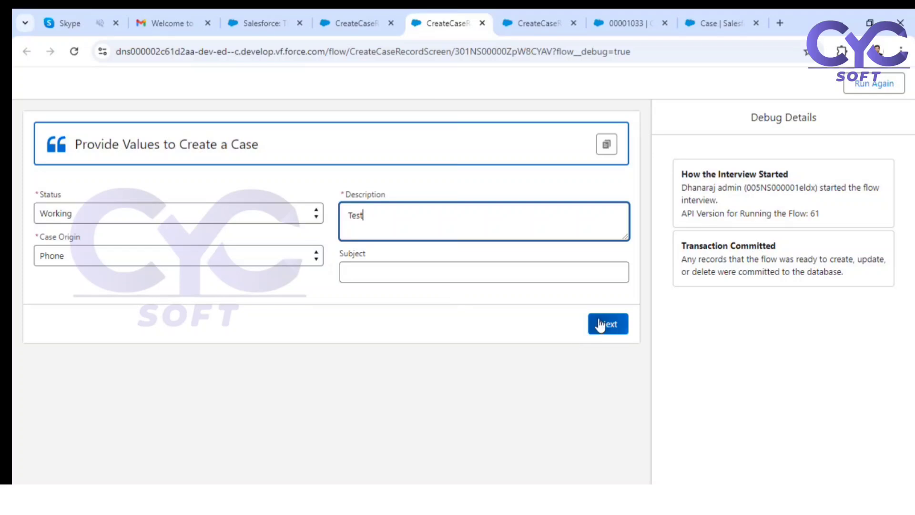
click(601, 326)
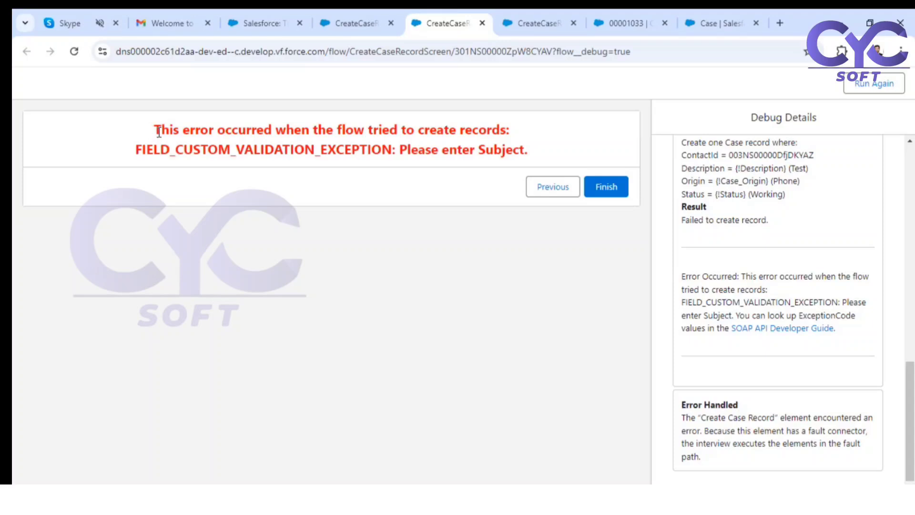
drag(154, 125, 523, 142)
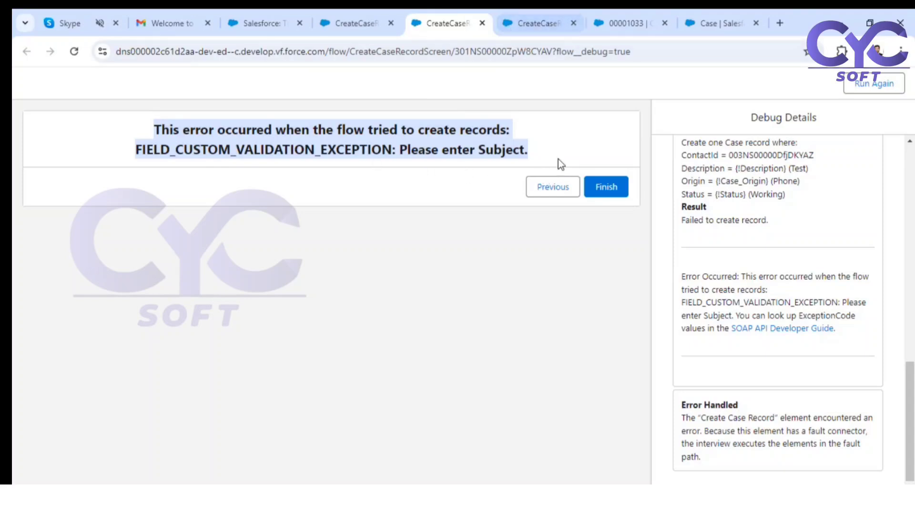
Close the older debug run and add the Subject field to the values set by the Create Case Record element.
click(573, 23)
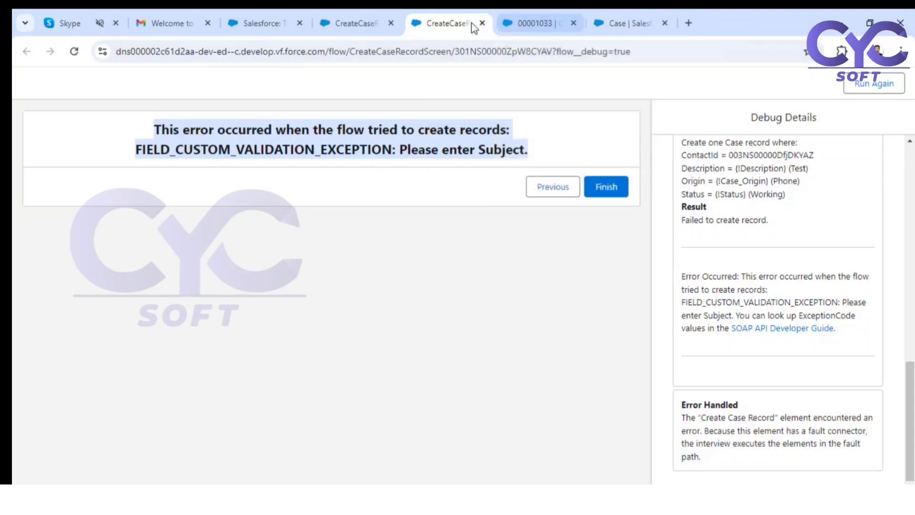
click(399, 20)
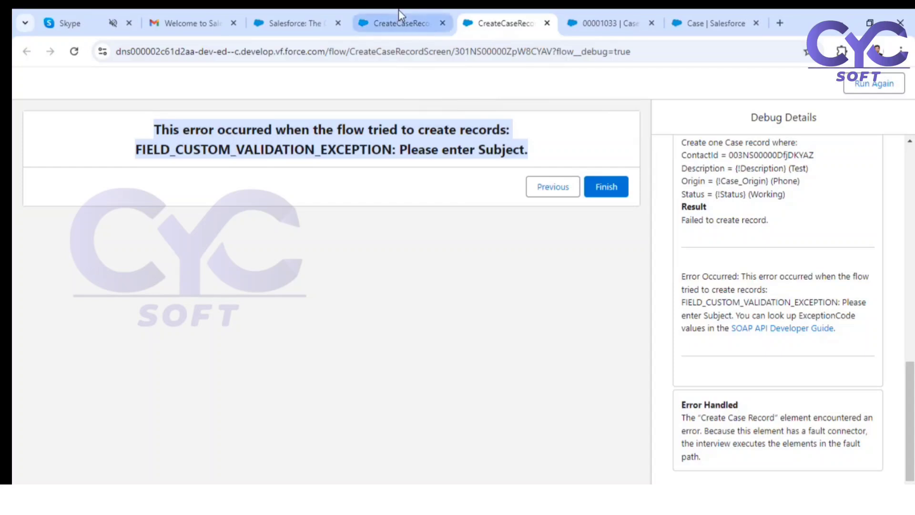
double_click(339, 286)
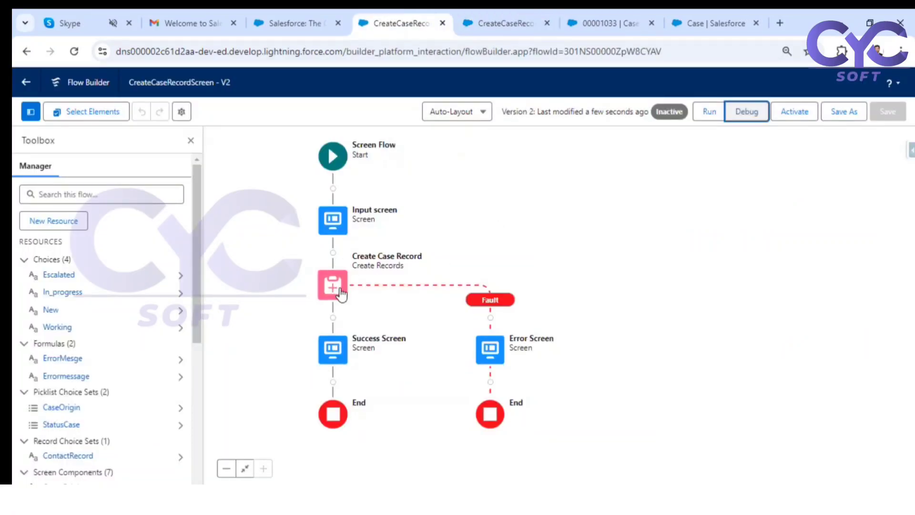
scroll(661, 330, down, 3)
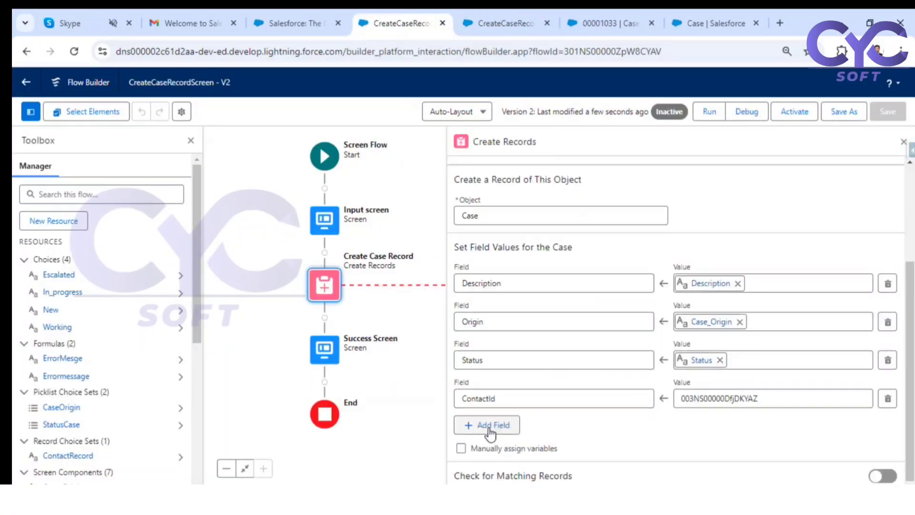
click(510, 428)
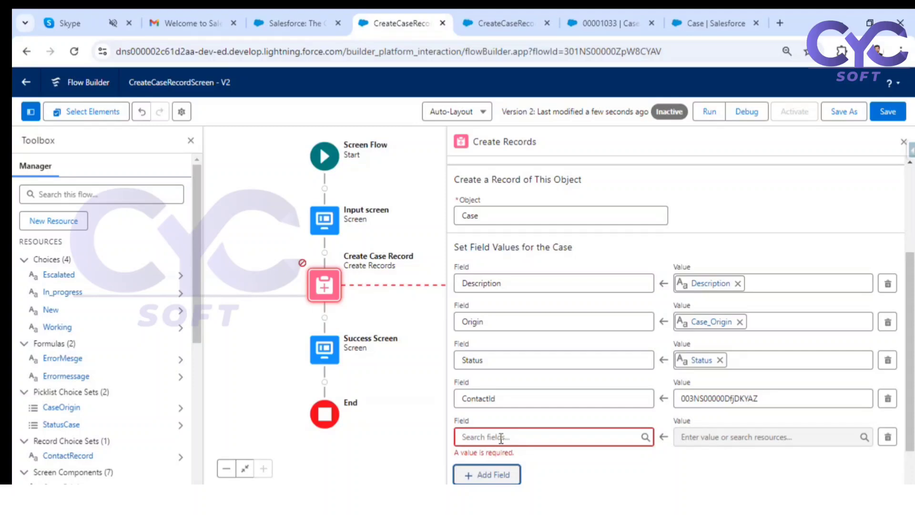
click(501, 437)
text(sub)
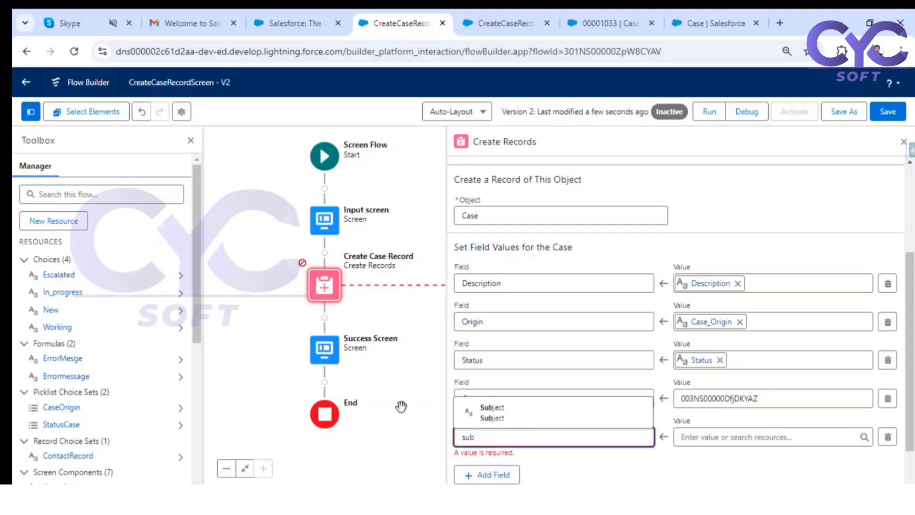
click(481, 420)
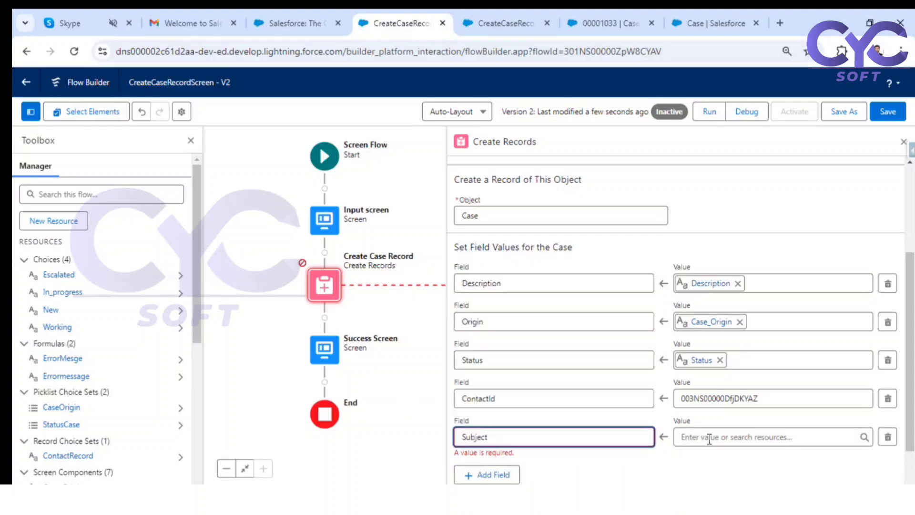
Map the case's Subject field to the Subject screen component and save the flow.
click(709, 439)
scroll(730, 367, down, 3)
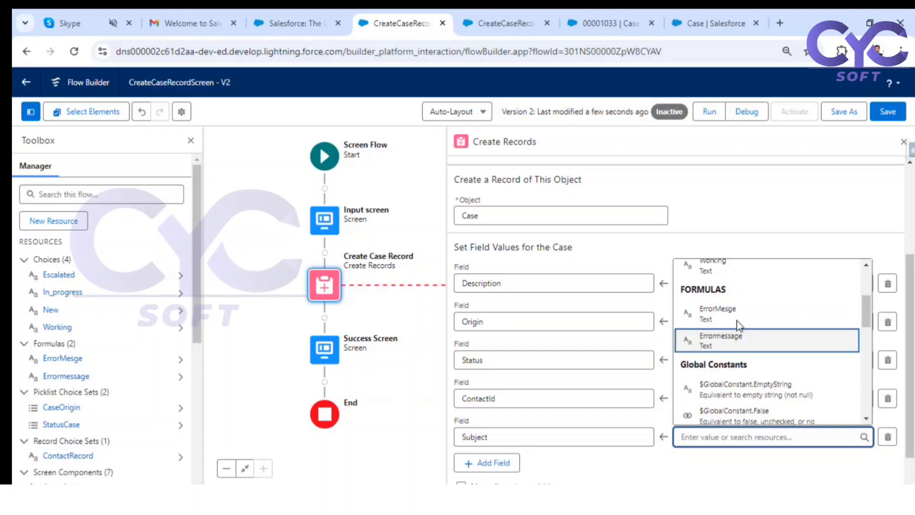
scroll(739, 325, up, 5)
scroll(740, 348, down, 10)
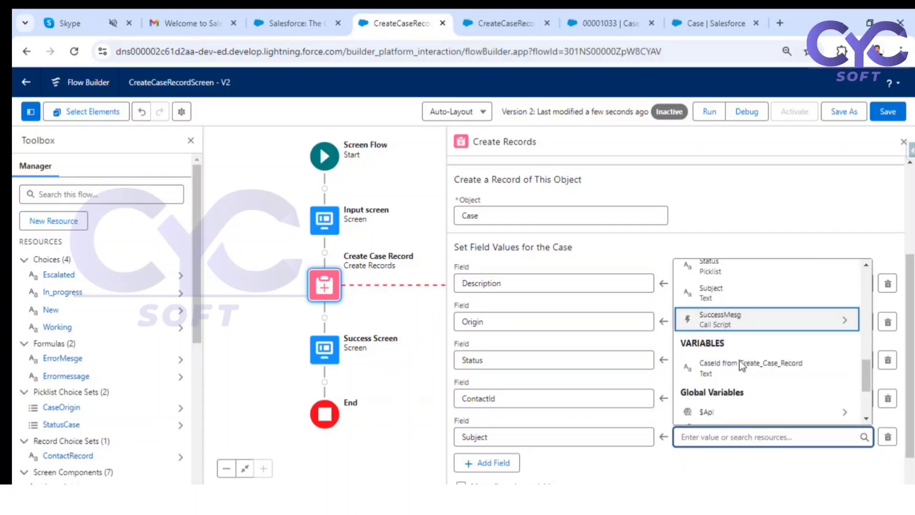
scroll(740, 368, up, 2)
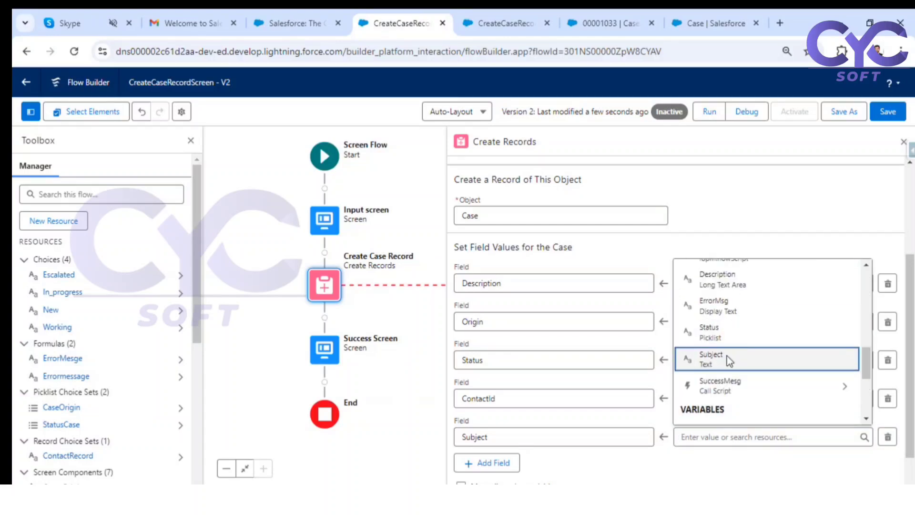
click(729, 361)
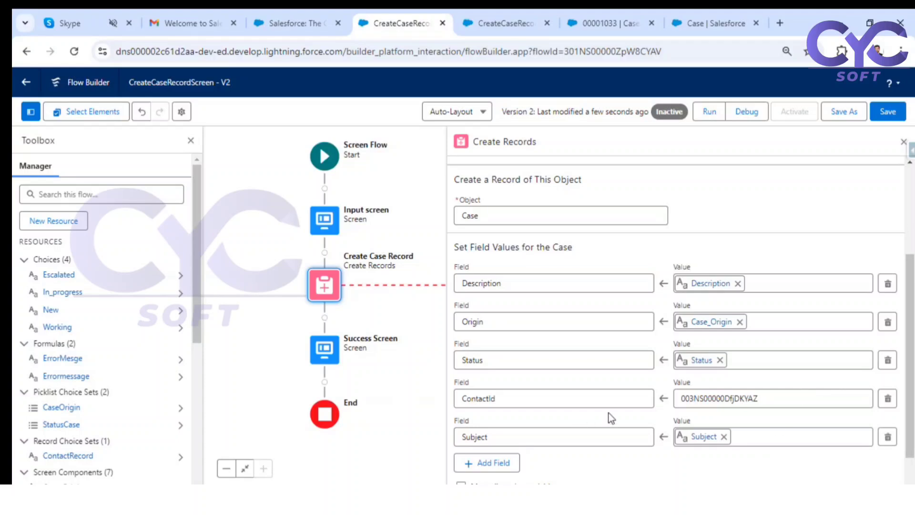
scroll(612, 418, down, 1)
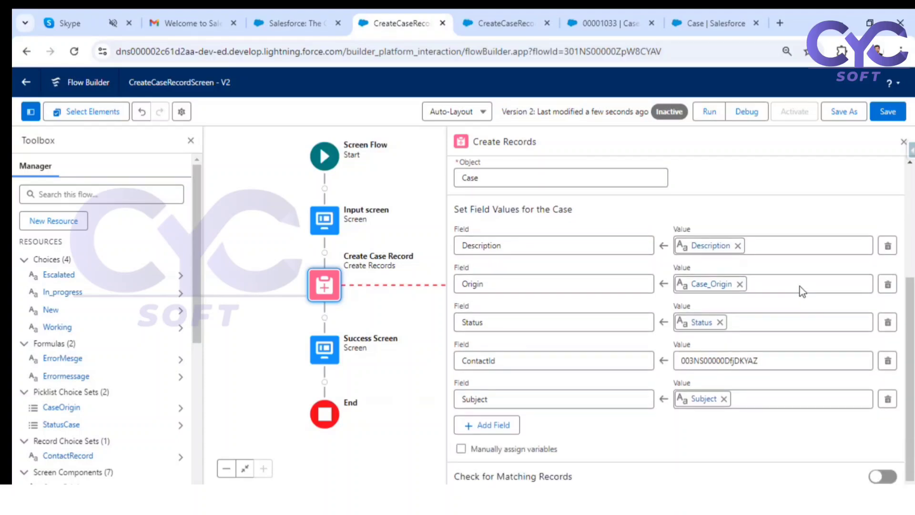
click(894, 115)
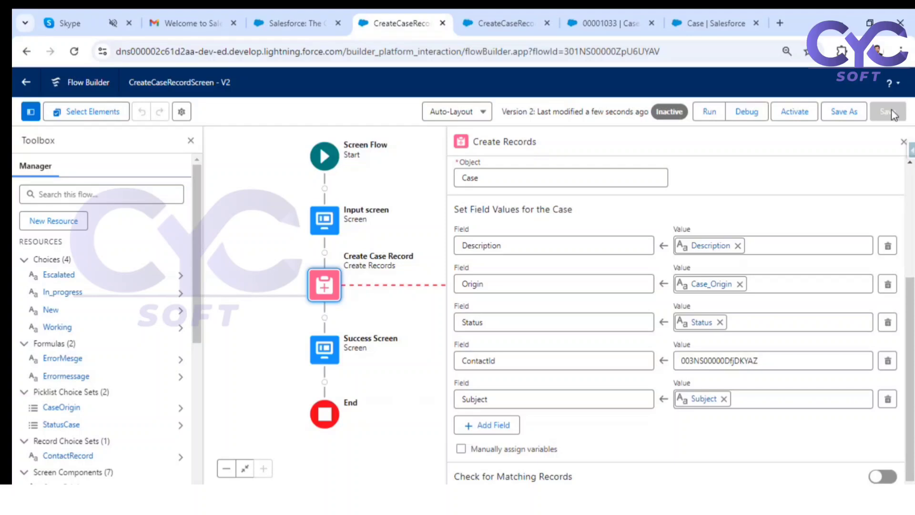
Start a new debug run of the saved flow and choose status Working and case origin Phone.
click(746, 112)
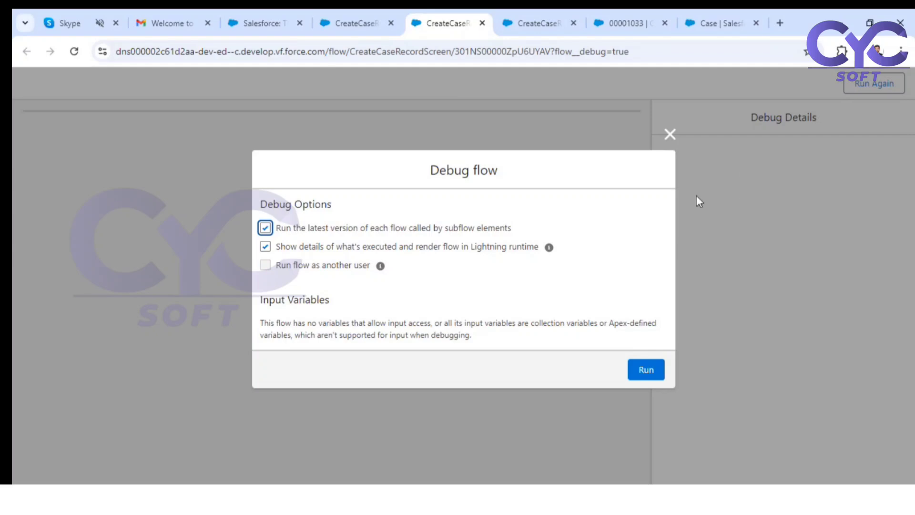
click(645, 371)
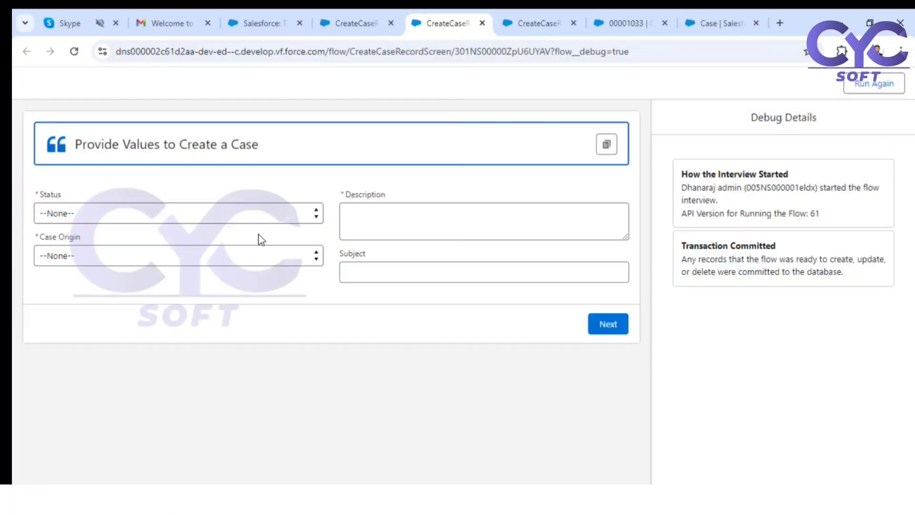
click(258, 218)
click(239, 263)
click(239, 260)
key(Escape)
key(space)
click(213, 293)
Fill in the description as Test5 and the subject as Test6, and submit the input screen.
click(402, 226)
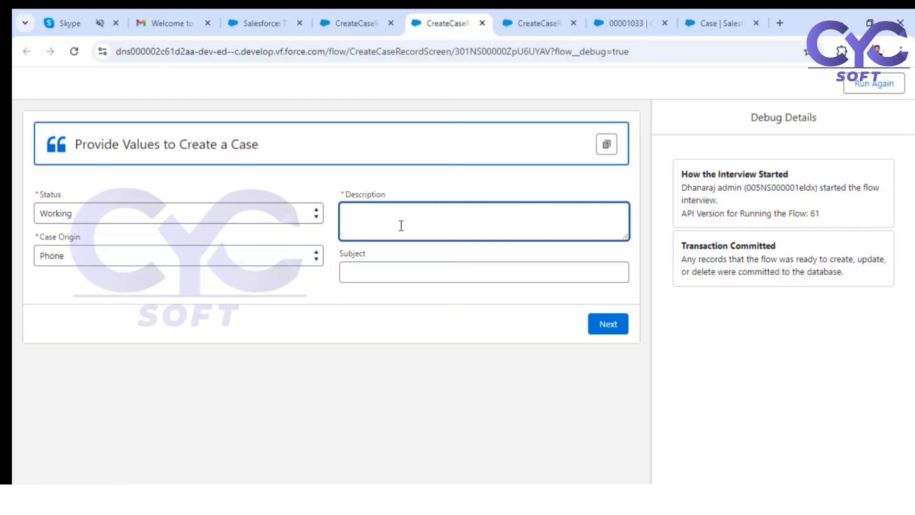
text(Test5)
click(384, 278)
text(Test5)
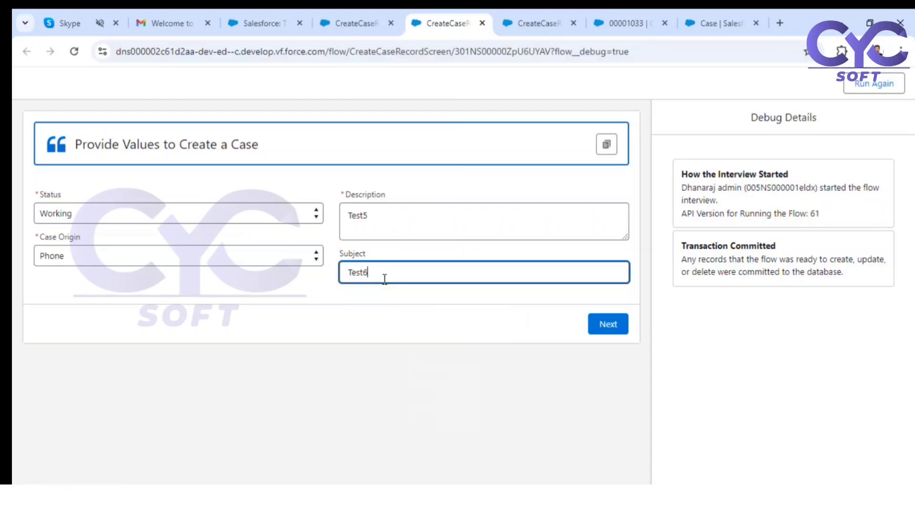
click(598, 328)
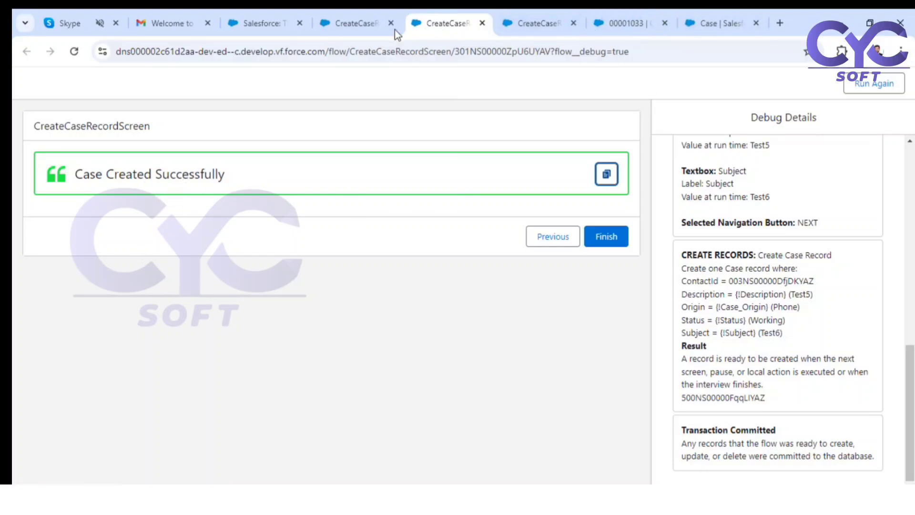
Check the existing case record and the Case validation rule, and open the Contacts list in the Hospital Management app.
click(535, 30)
click(616, 28)
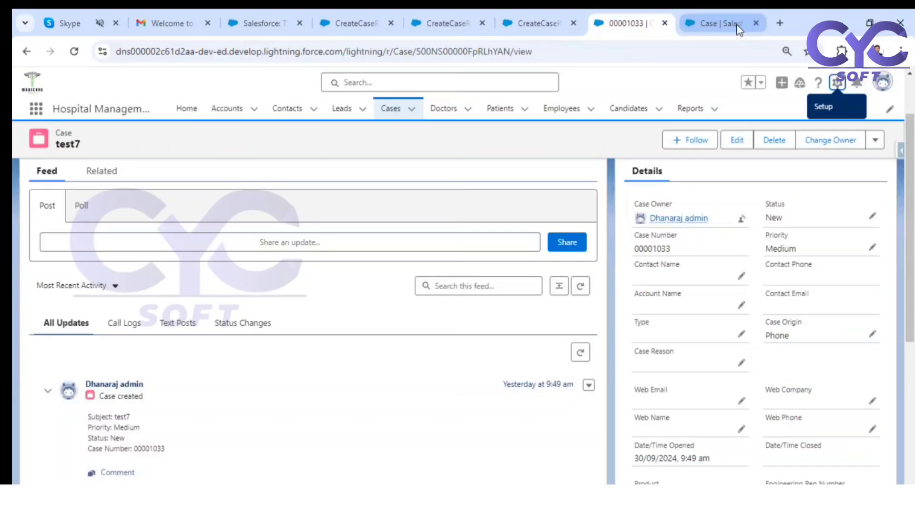
click(738, 28)
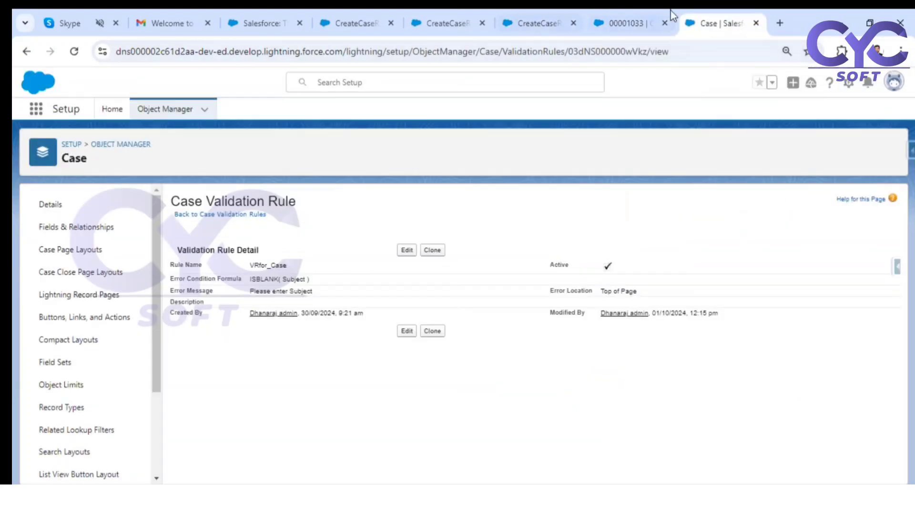
click(638, 25)
click(286, 112)
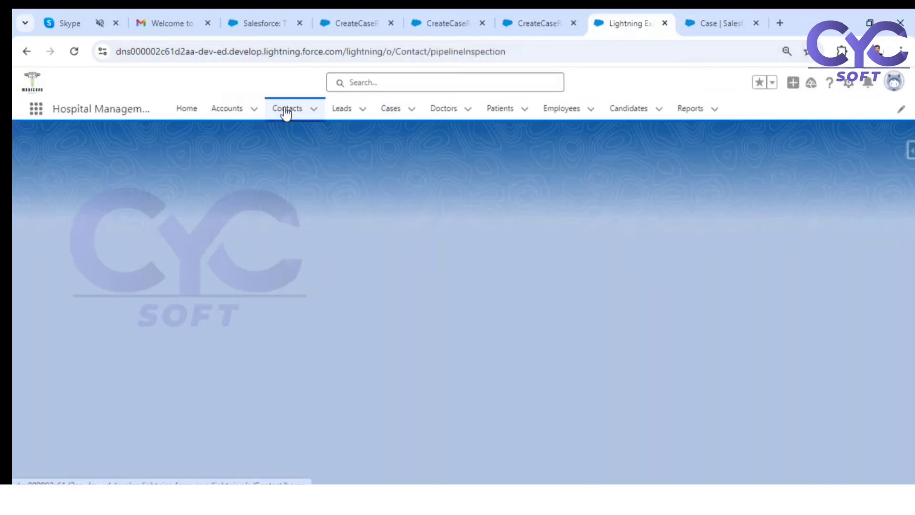
Review the failed debug run's details and close that run, returning to the successful one.
click(536, 23)
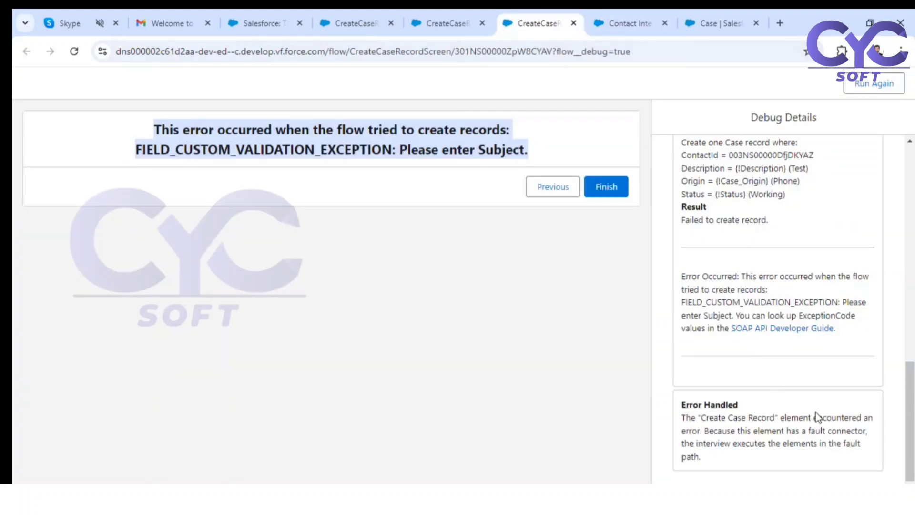
scroll(762, 334, up, 3)
scroll(798, 335, down, 3)
click(415, 14)
click(574, 22)
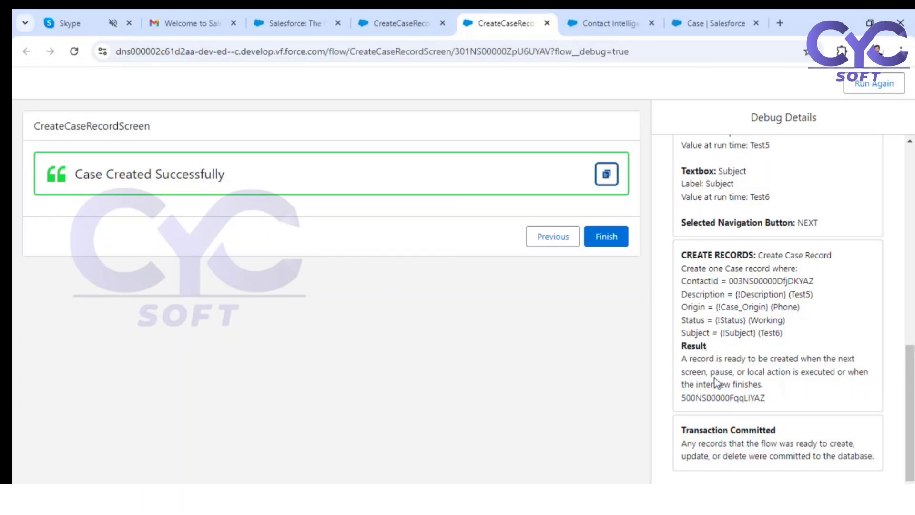
Open the contact record using the ContactId from the debug details, check its related cases, and return to the debug run through the flow builder.
double_click(756, 281)
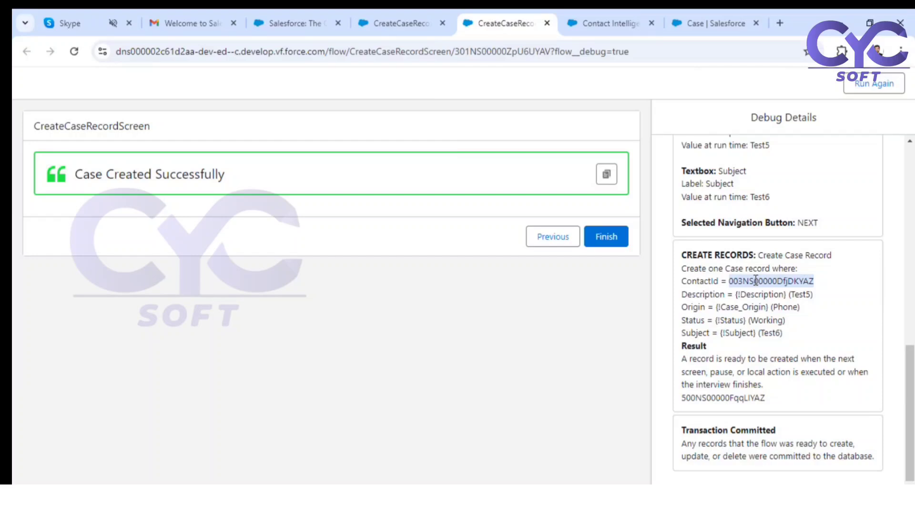
click(609, 24)
click(279, 51)
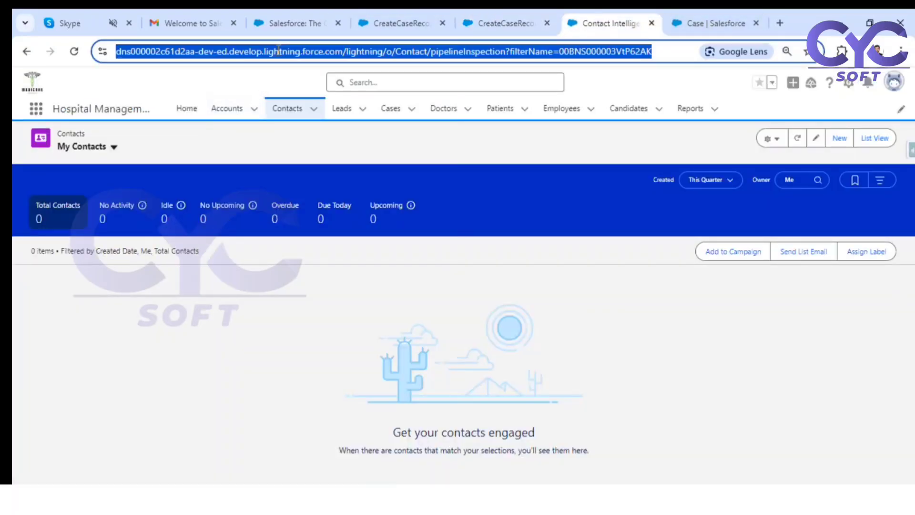
click(356, 51)
drag(376, 51, 682, 51)
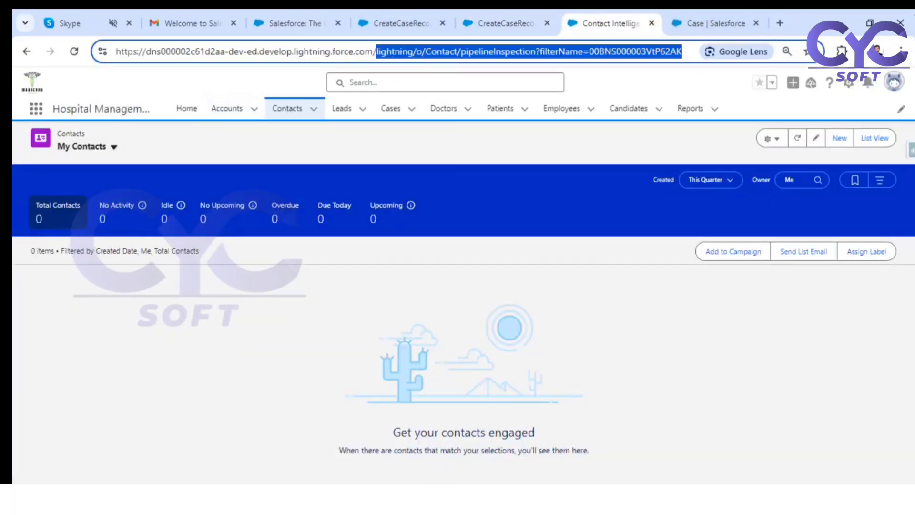
key(ctrl+v)
key(Return)
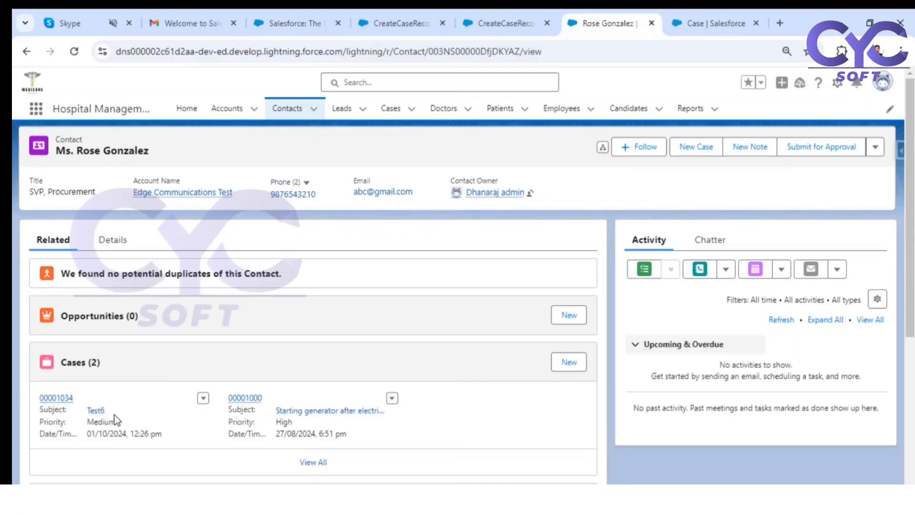
click(399, 23)
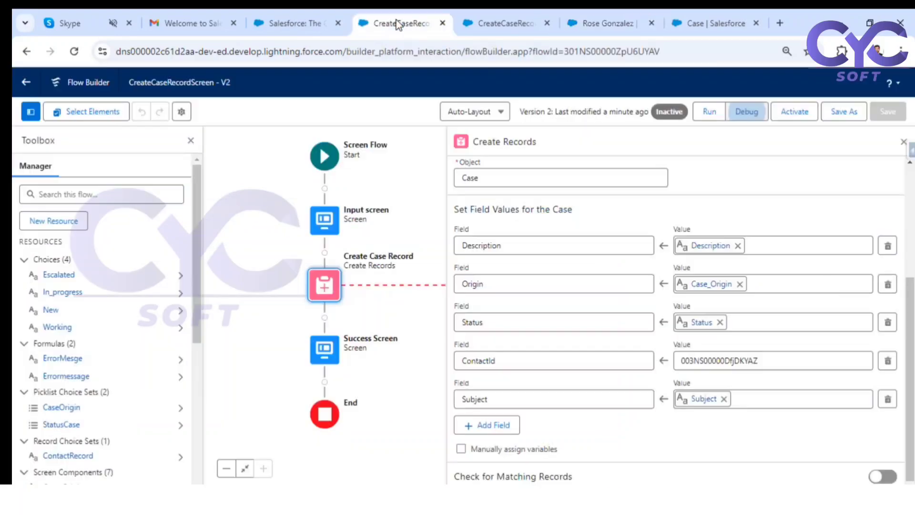
key(ctrl+Tab)
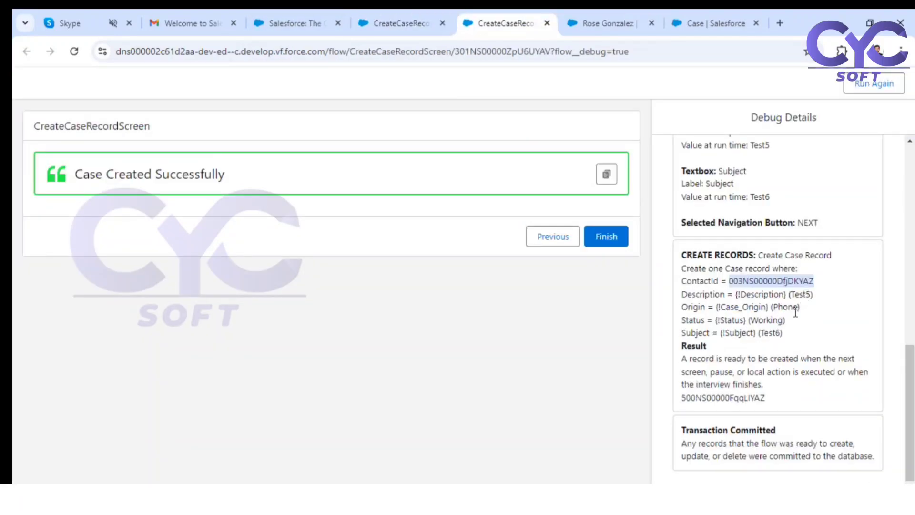
Open the Test6 case from the contact's related cases and check its subject and description against the debug details.
click(780, 332)
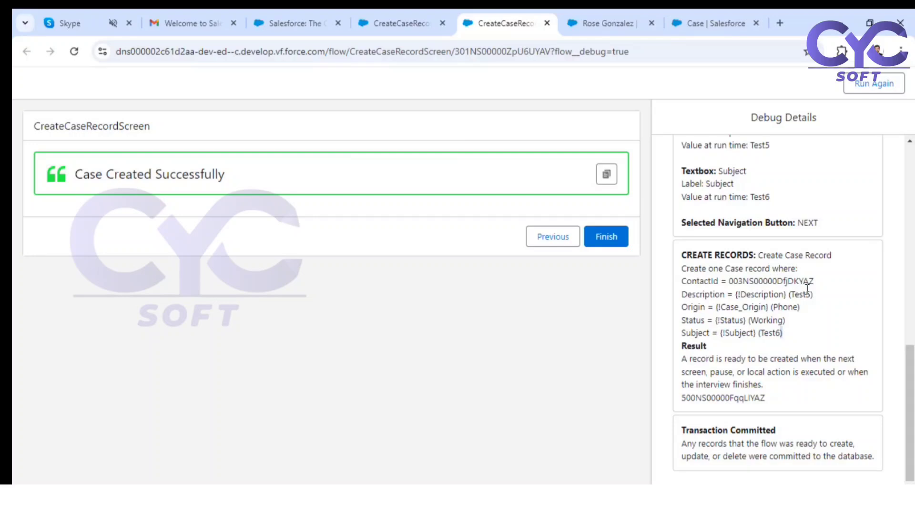
click(587, 19)
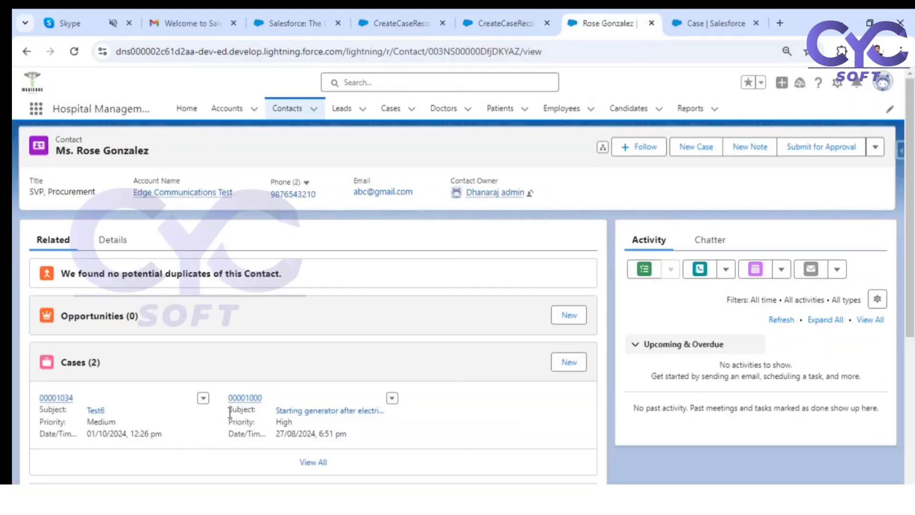
click(50, 398)
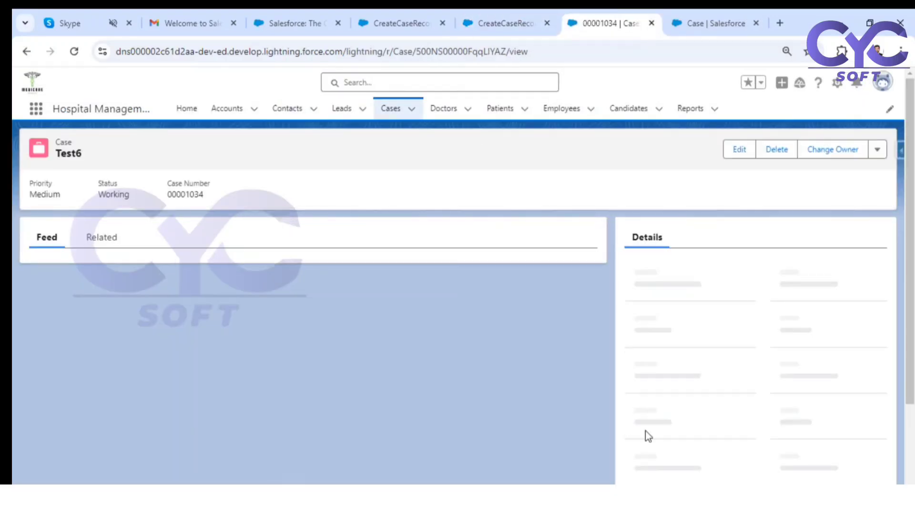
scroll(739, 348, down, 5)
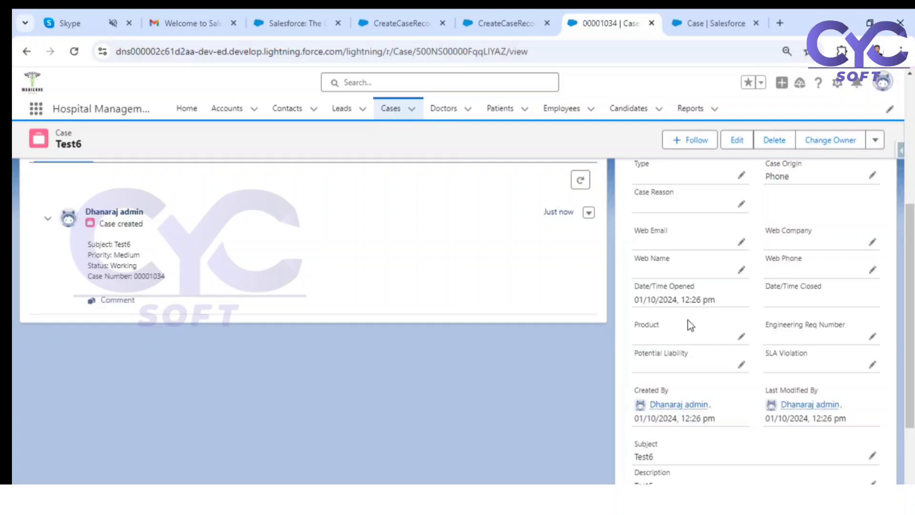
scroll(739, 326, down, 3)
scroll(740, 326, down, 1)
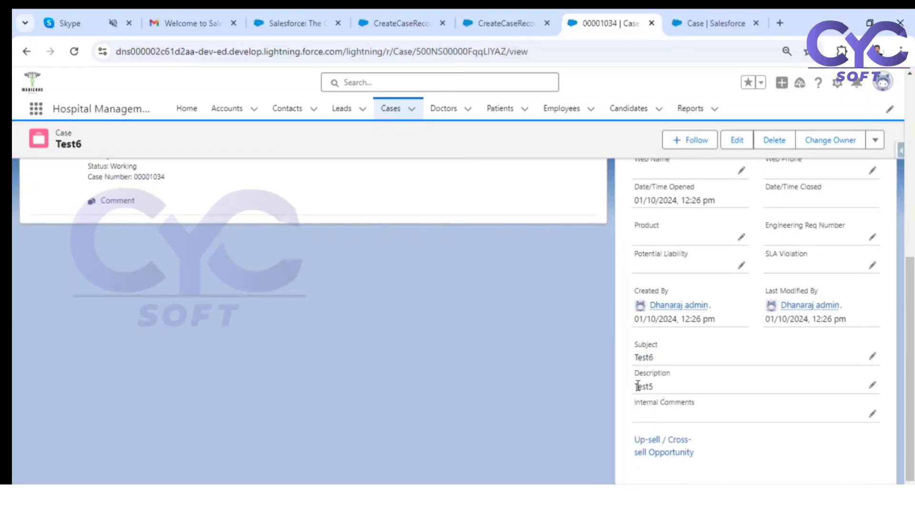
drag(665, 360, 620, 361)
scroll(720, 357, up, 6)
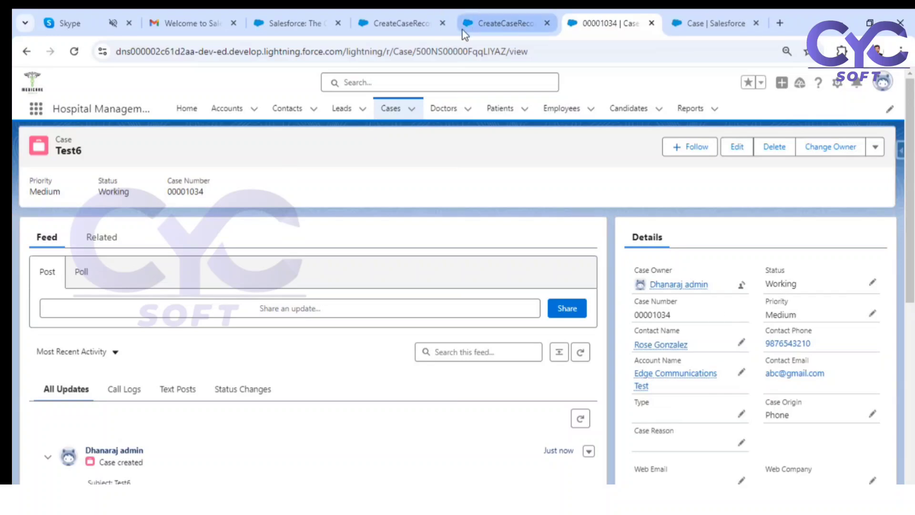
Compare the ContactId value in the Create Case Record element with the record ID in the URL of the case's contact.
click(505, 21)
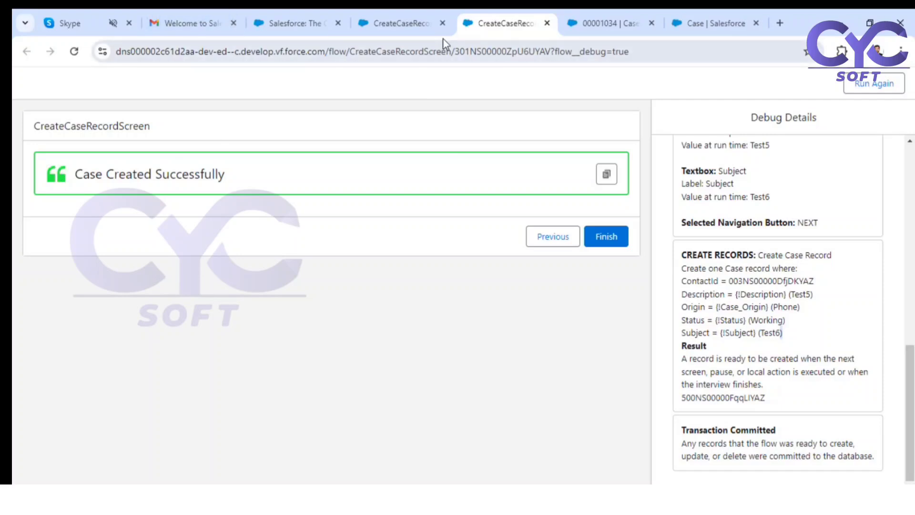
click(403, 23)
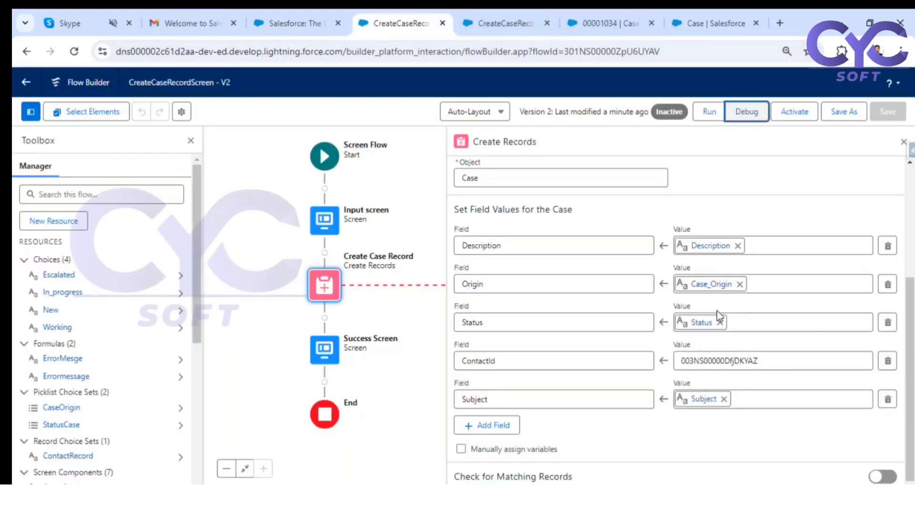
drag(765, 359, 662, 365)
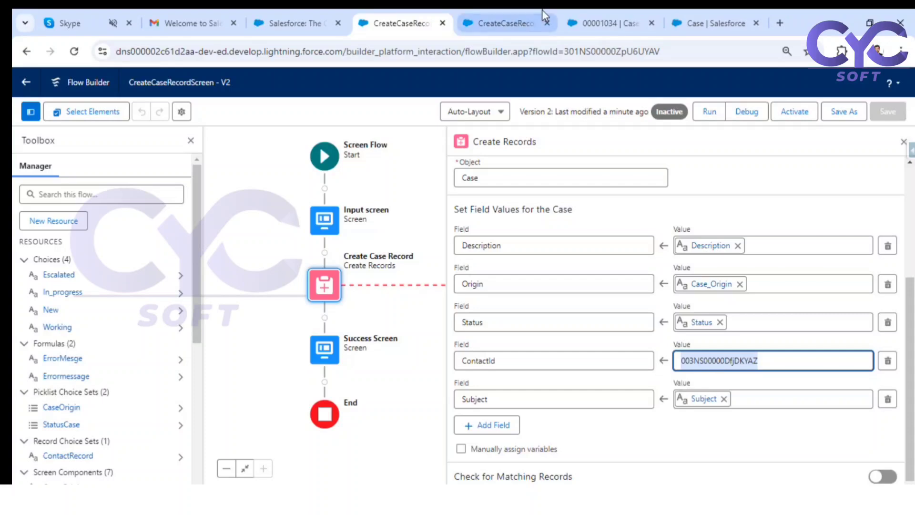
click(496, 15)
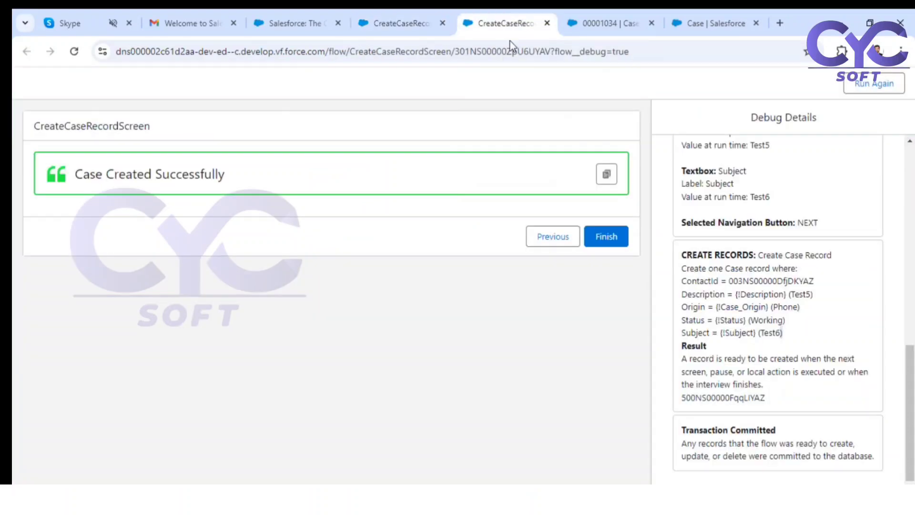
click(698, 22)
click(596, 26)
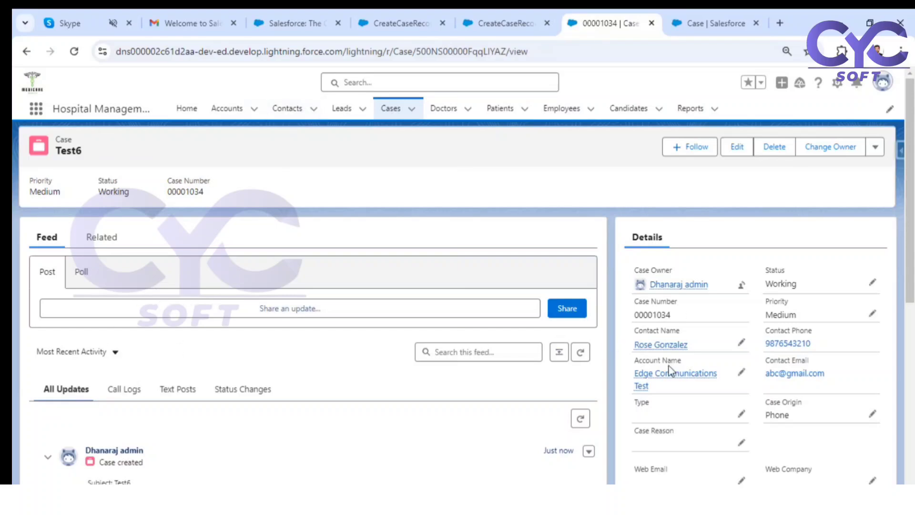
click(665, 345)
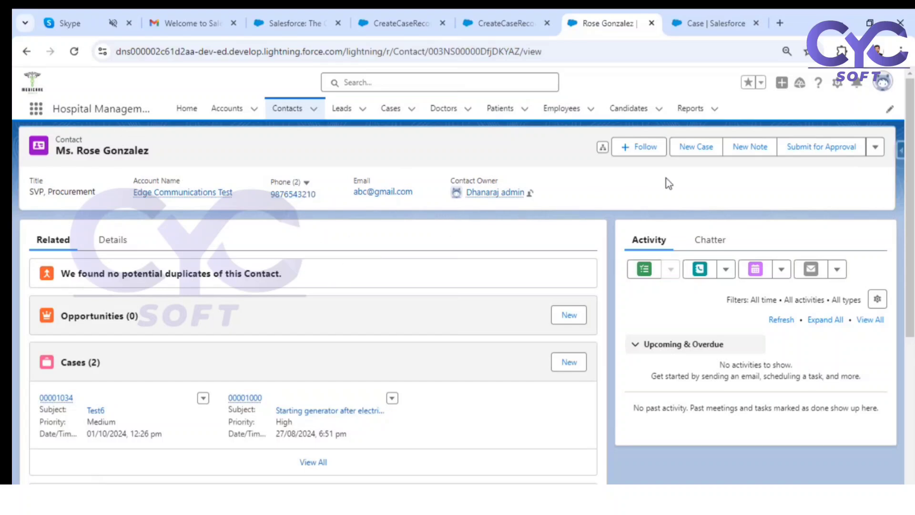
double_click(463, 52)
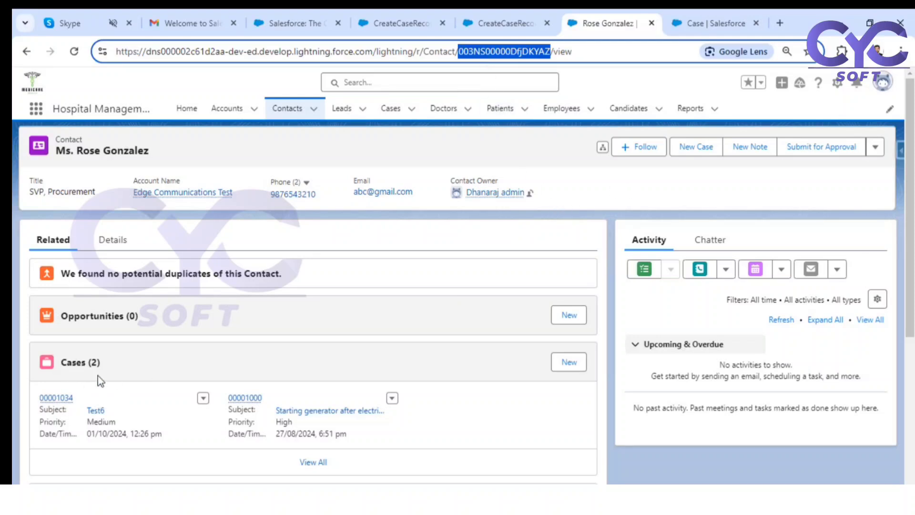
click(58, 139)
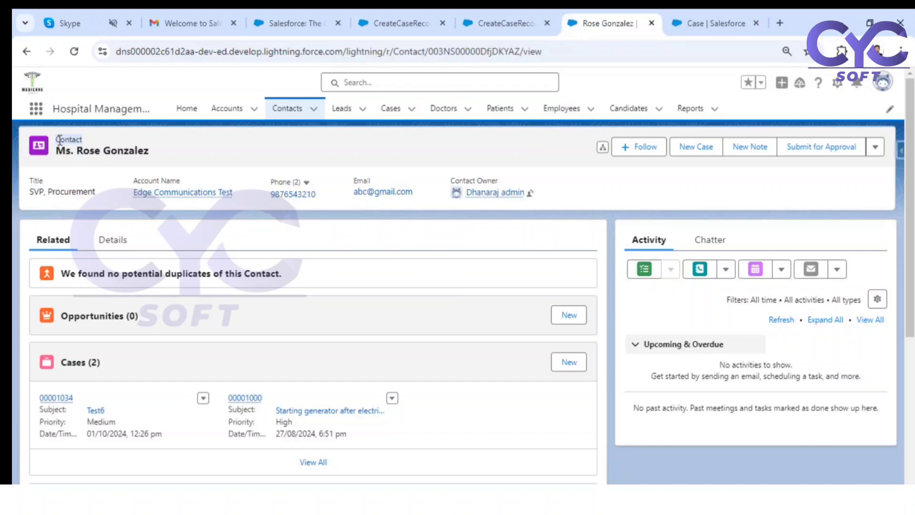
Close the CreateCaseRecordScreen debug run and return to the flow builder.
click(510, 19)
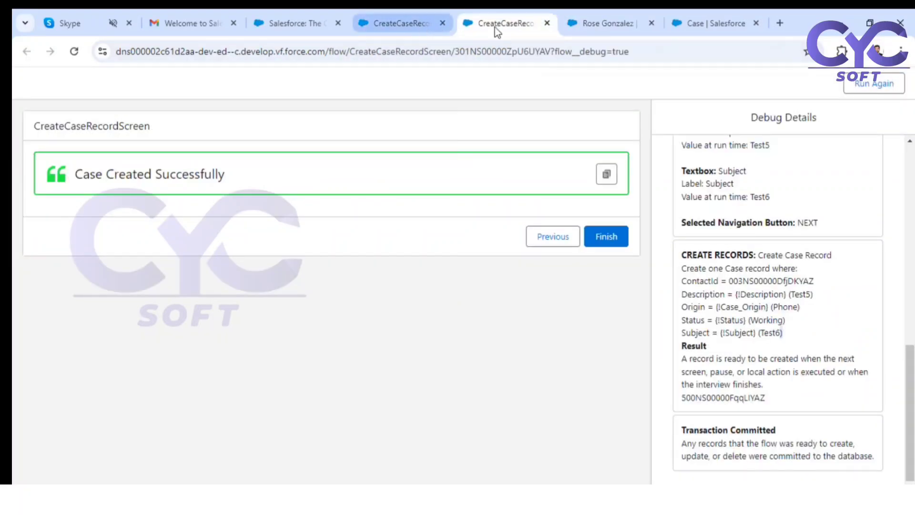
click(548, 23)
click(399, 19)
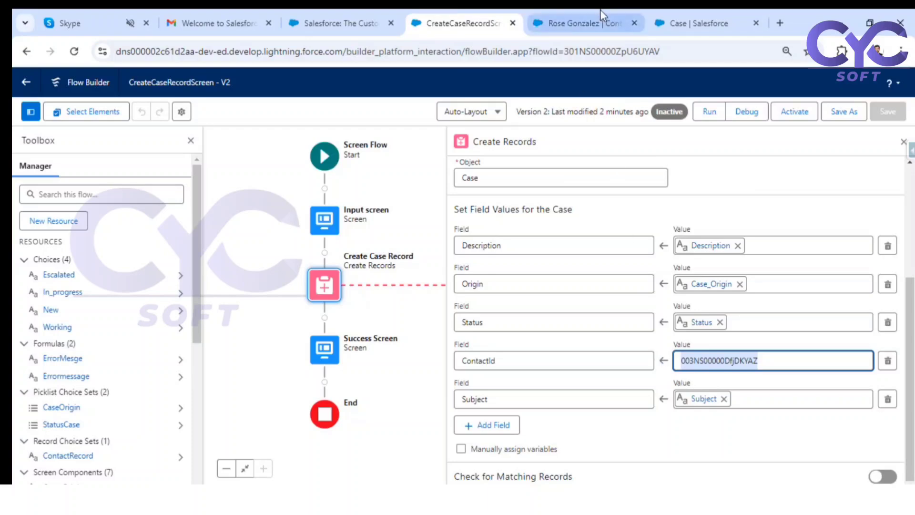
Examine the record ID in the contact page's URL and return to the flow builder.
click(566, 15)
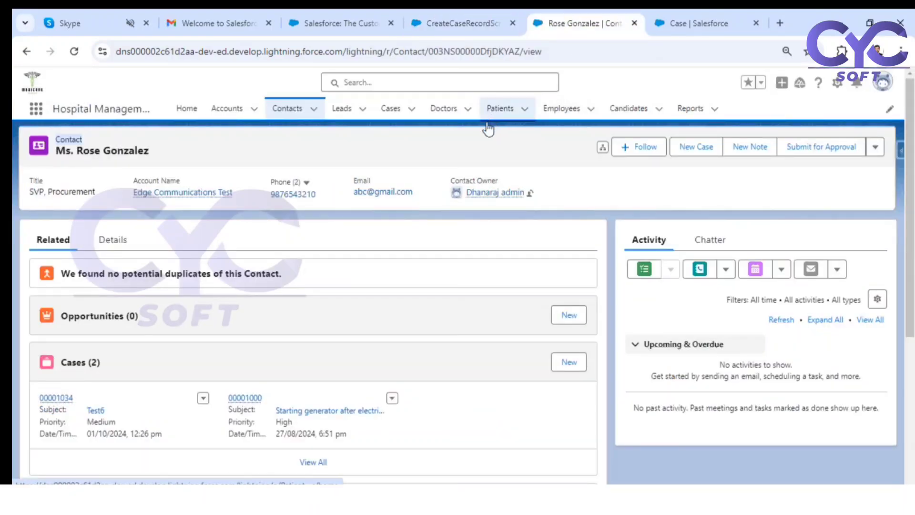
click(496, 51)
double_click(497, 51)
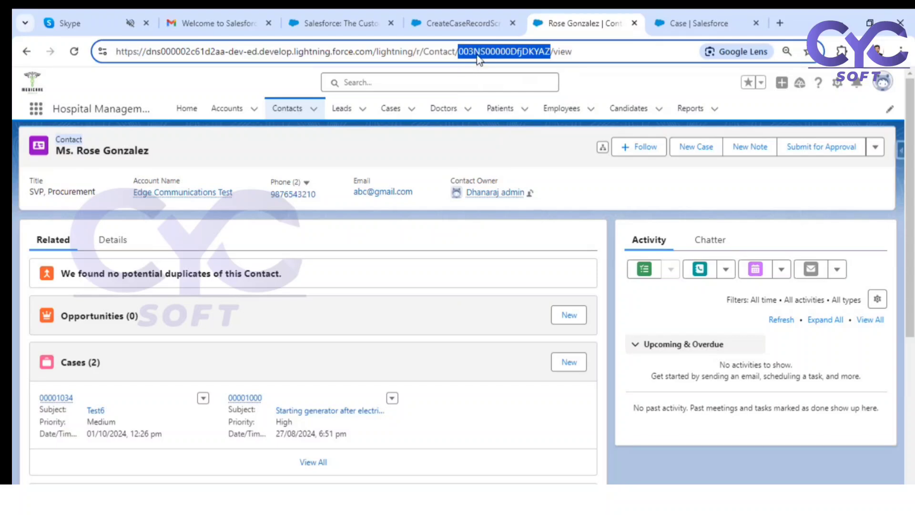
click(539, 146)
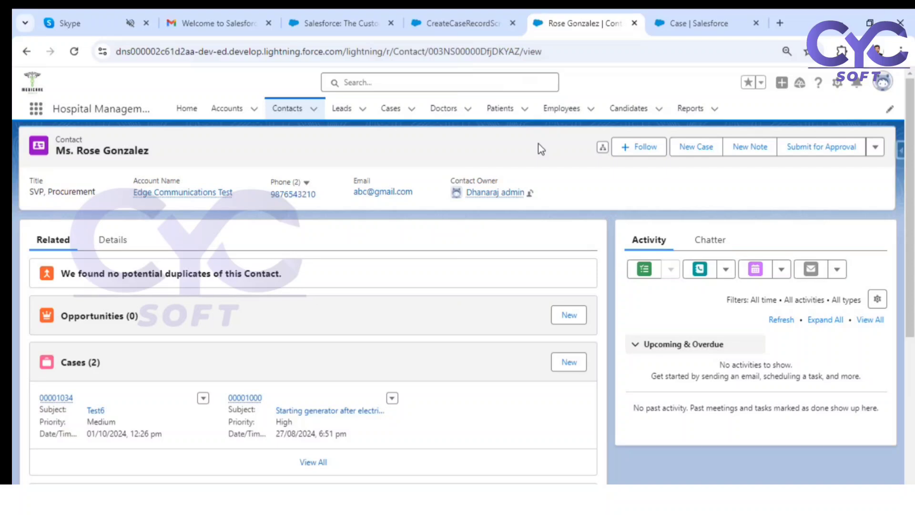
click(431, 29)
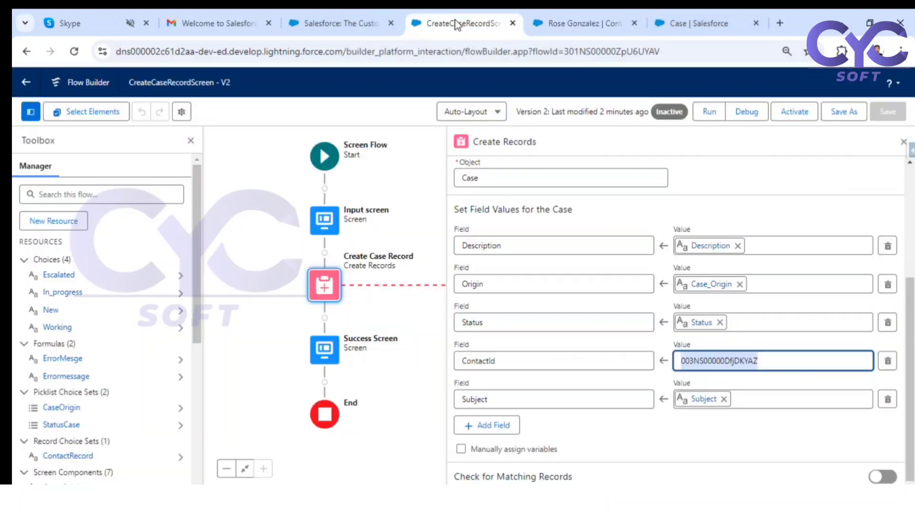
Close the Create Case Record properties and start a new Variable resource with the API name recordId.
click(902, 143)
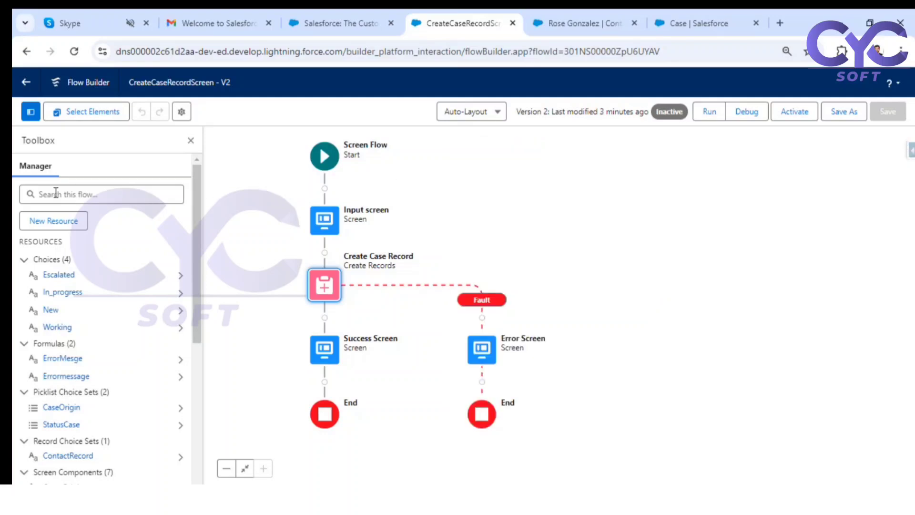
click(55, 222)
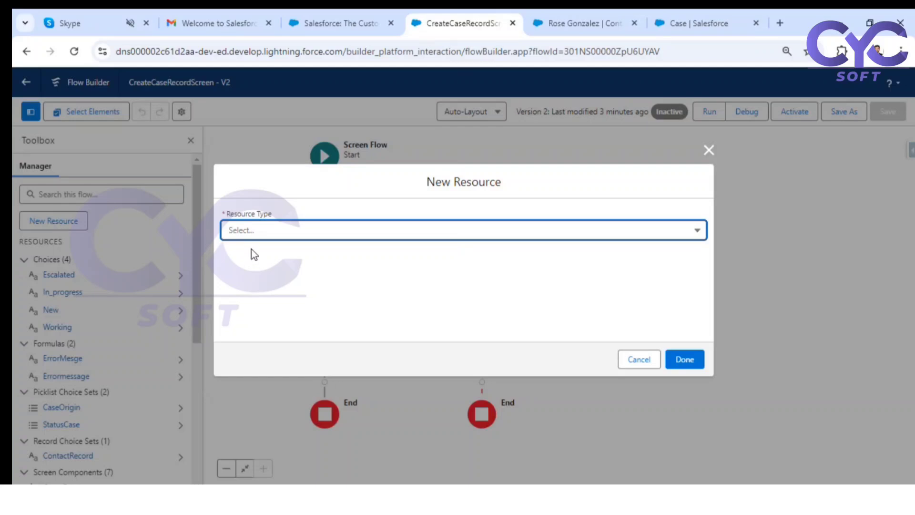
click(317, 231)
click(286, 267)
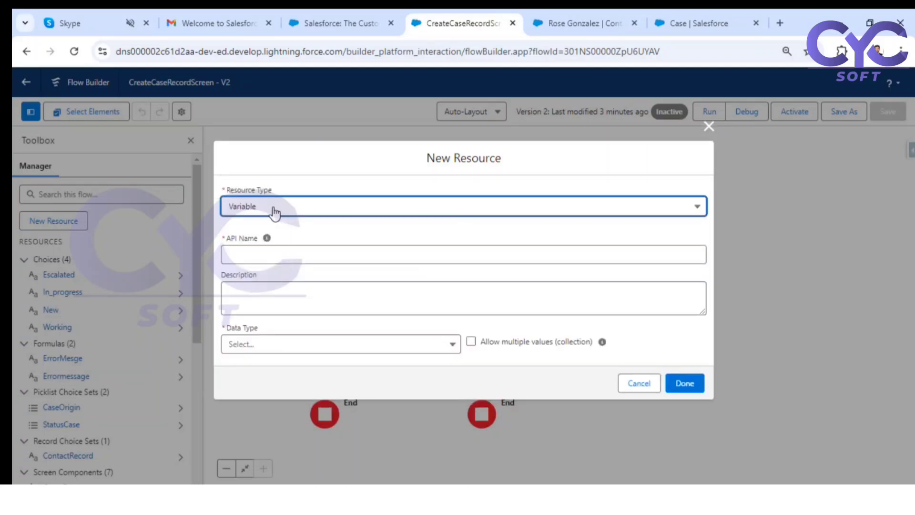
click(259, 256)
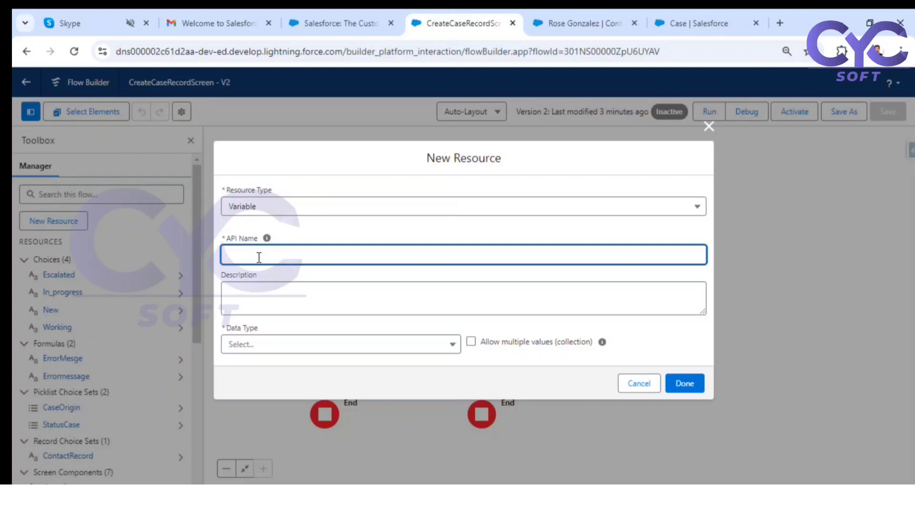
text(recordId)
click(321, 242)
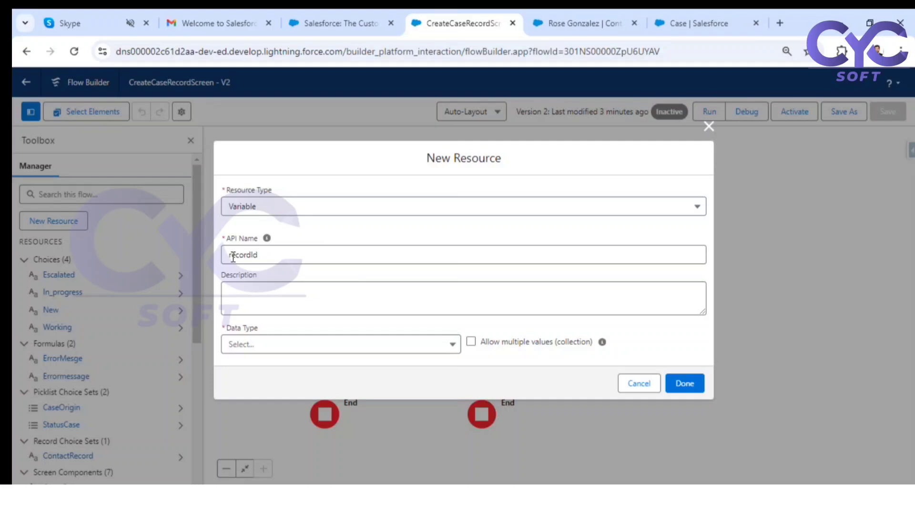
click(261, 255)
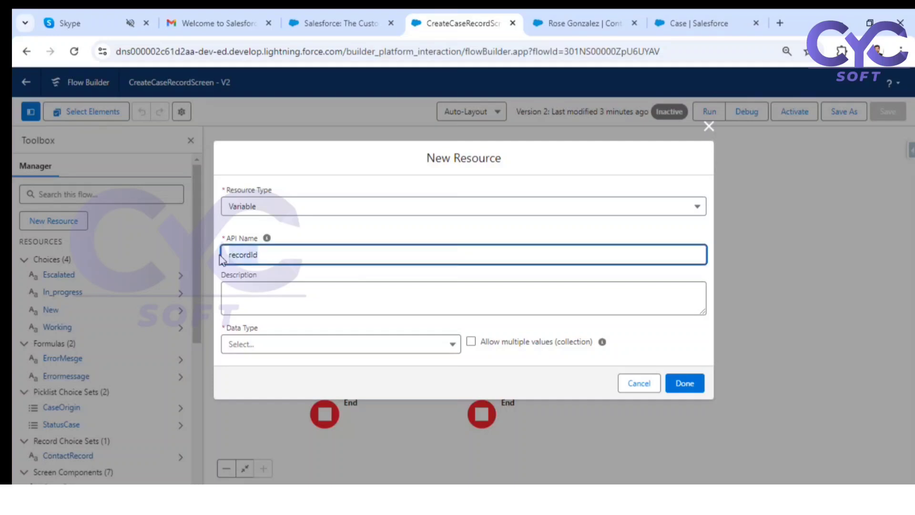
click(324, 230)
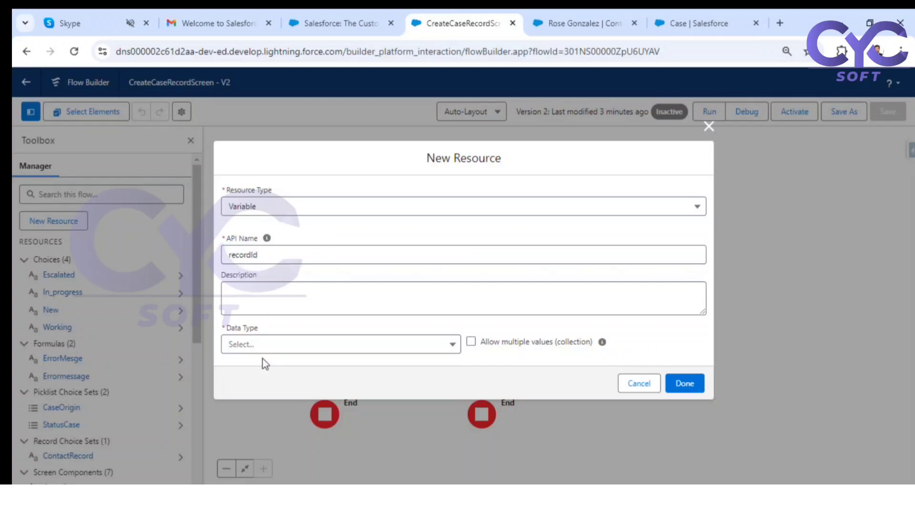
Set the recordId variable's data type to Text and make it available for input.
click(286, 344)
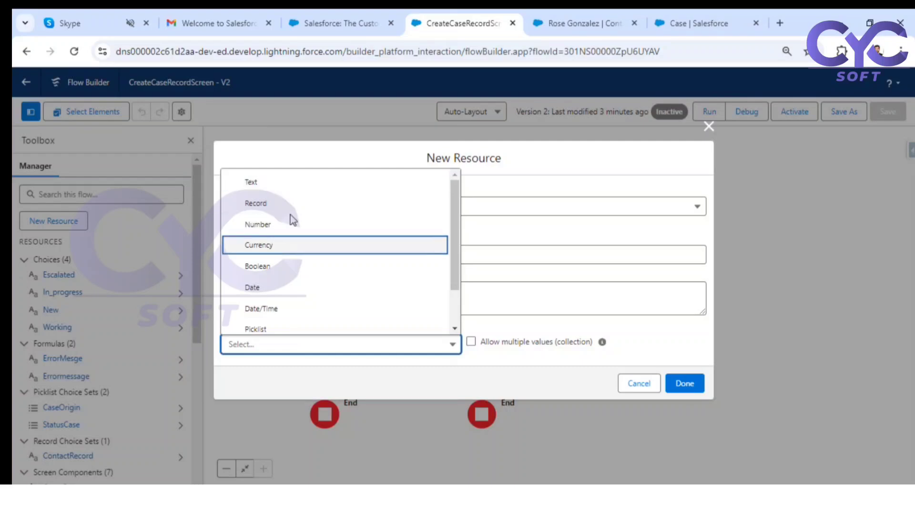
click(302, 185)
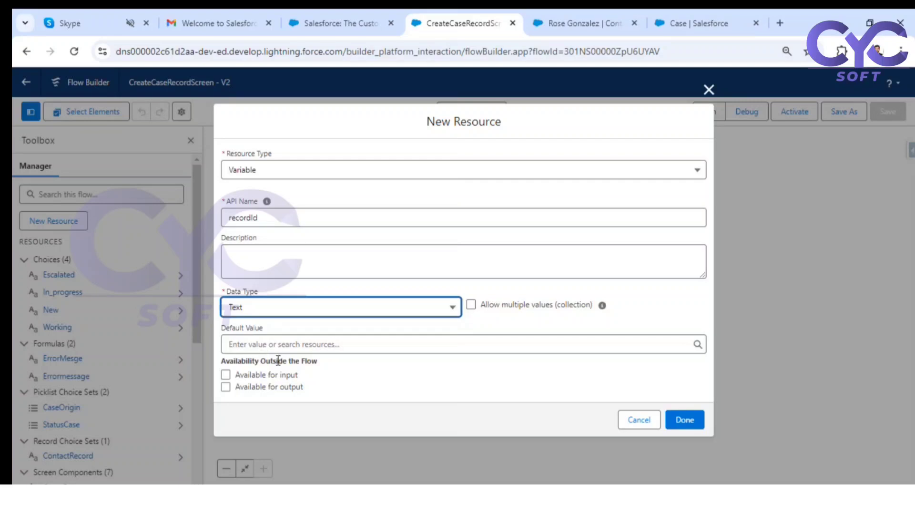
click(226, 374)
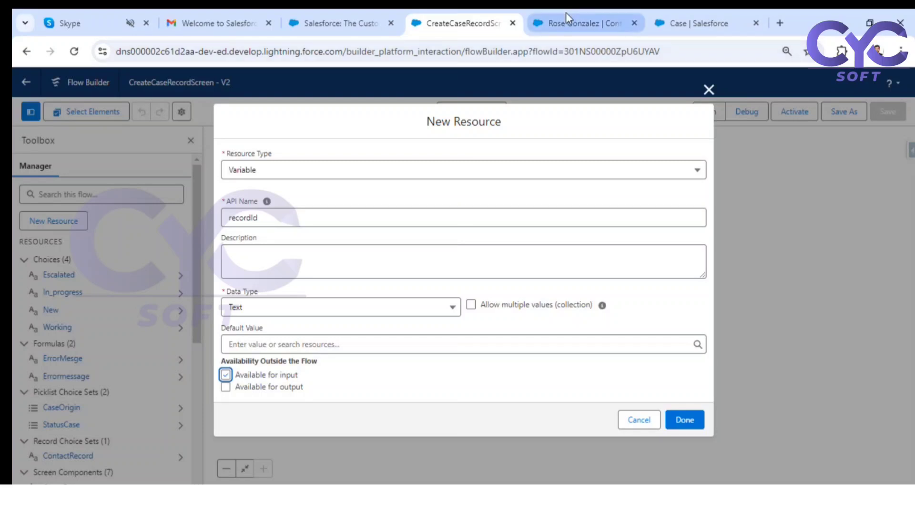
Review the ID in the contact page's URL that recordId will receive, and finish creating the variable in the flow.
click(557, 23)
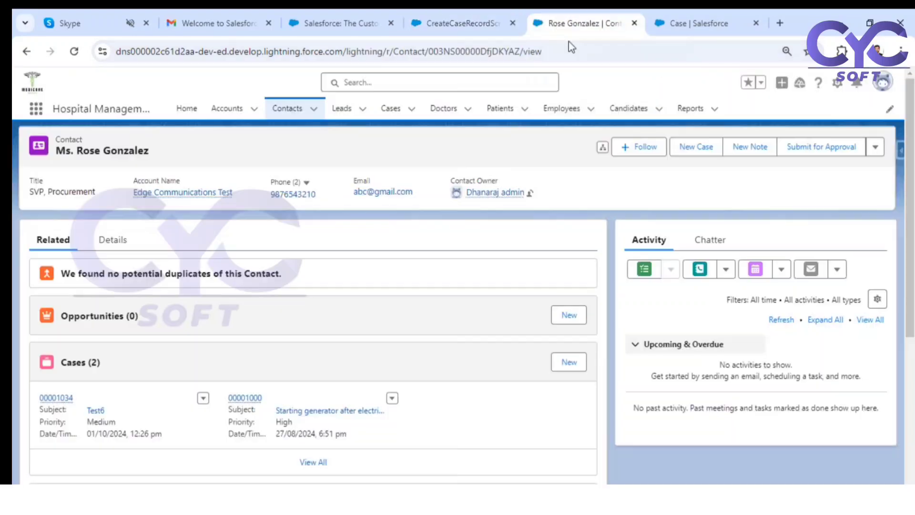
double_click(457, 52)
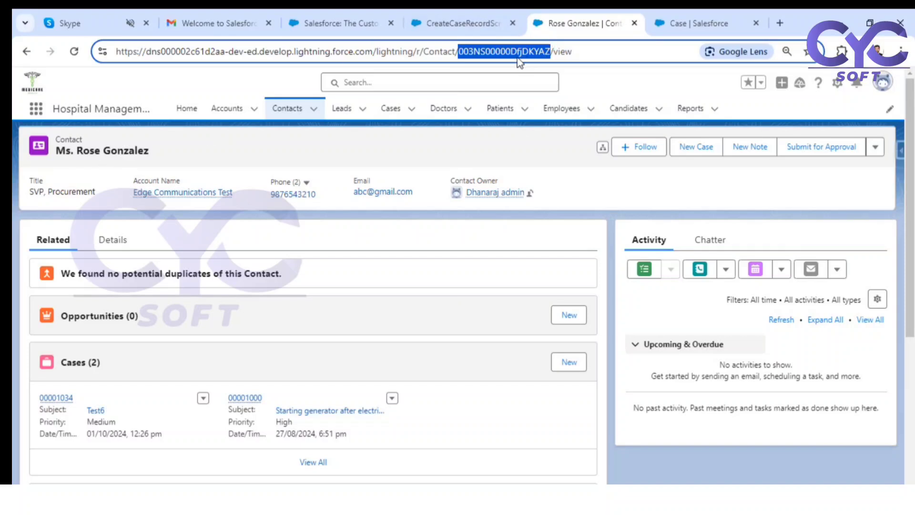
double_click(500, 51)
click(701, 23)
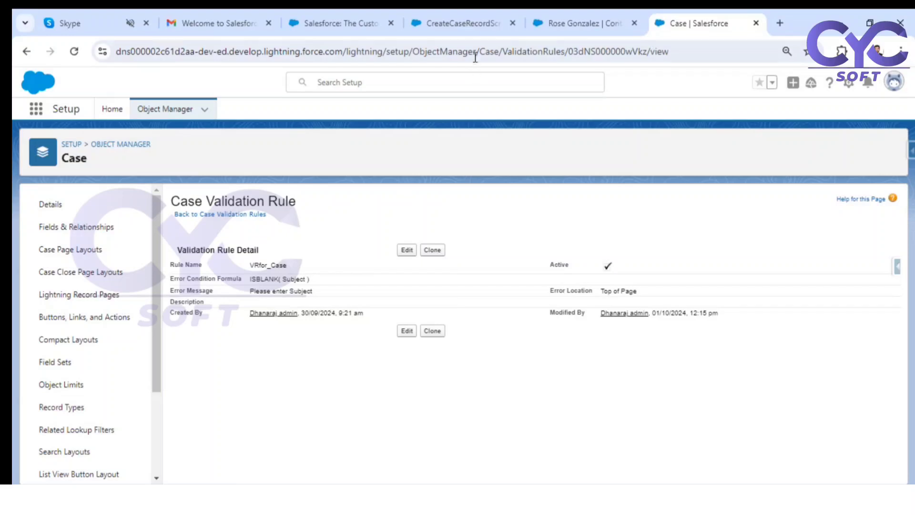
click(477, 23)
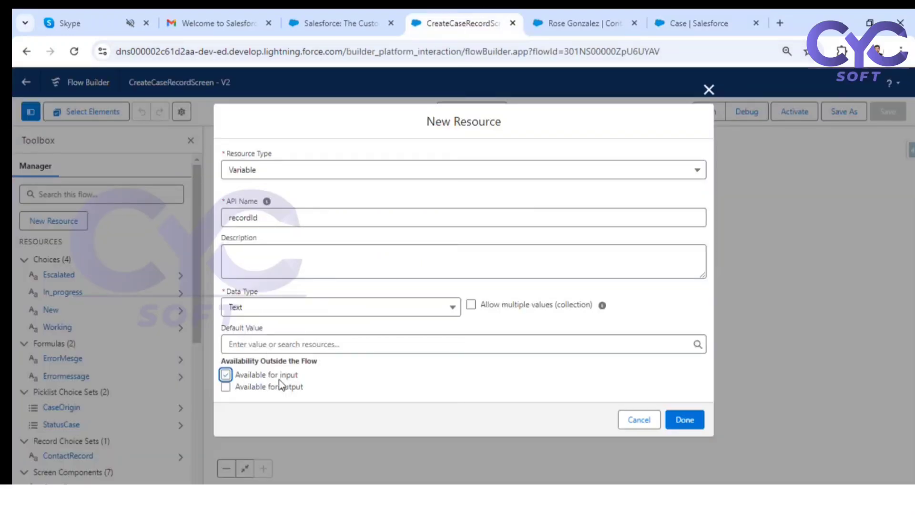
click(680, 420)
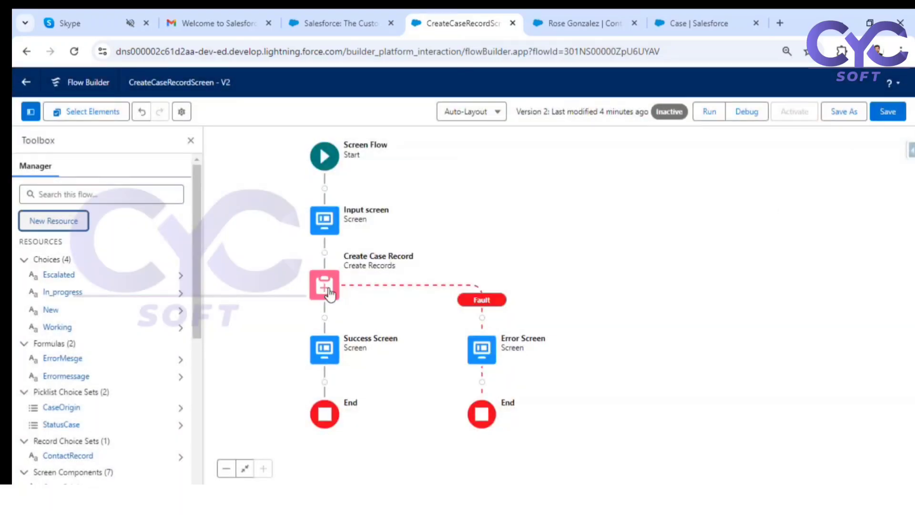
Replace the hard-coded ContactId value in the Create Case Record element with the recordId variable.
click(328, 290)
scroll(585, 297, down, 2)
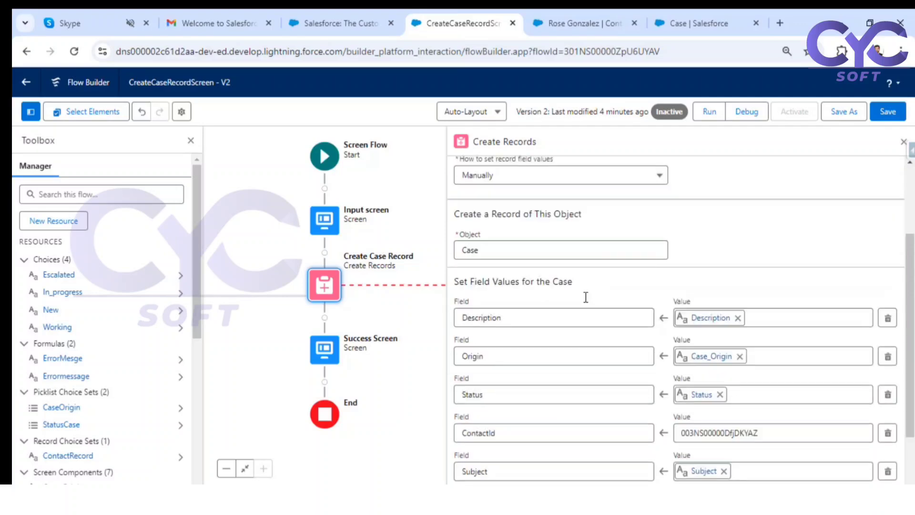
scroll(586, 297, down, 3)
drag(758, 360, 624, 356)
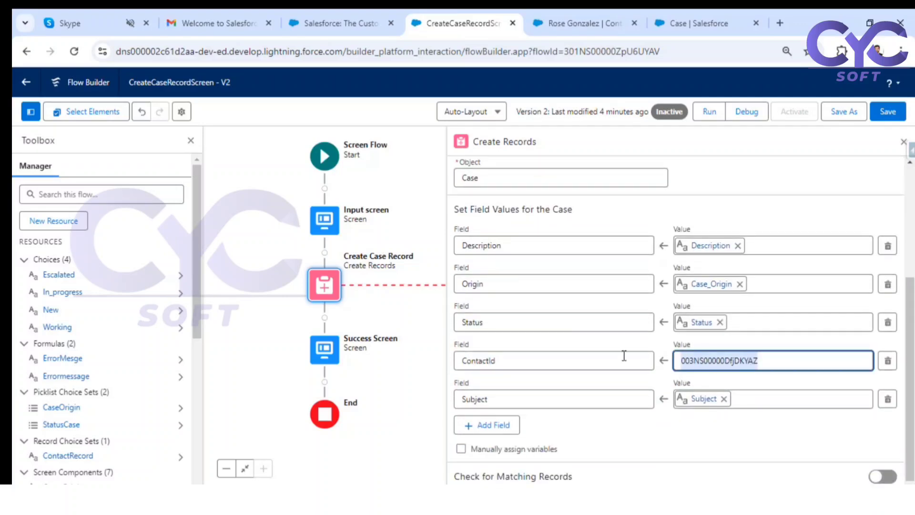
key(BackSpace)
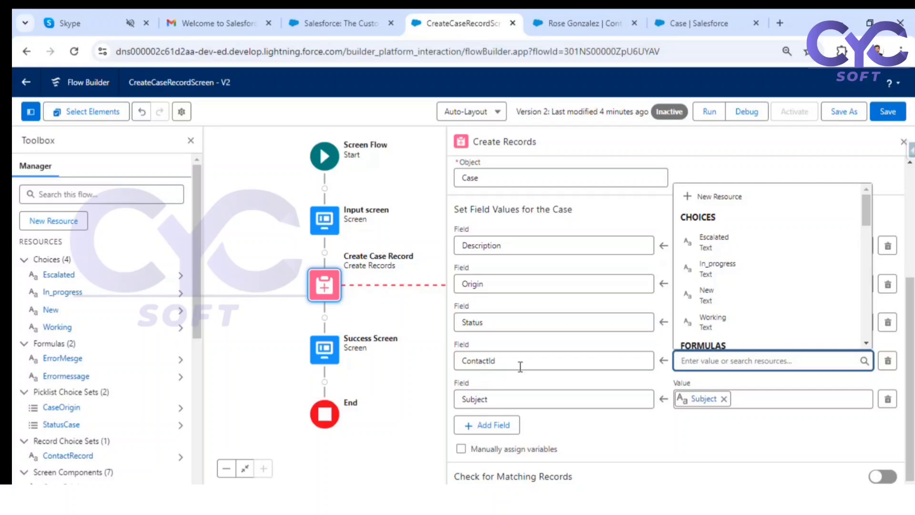
text(re)
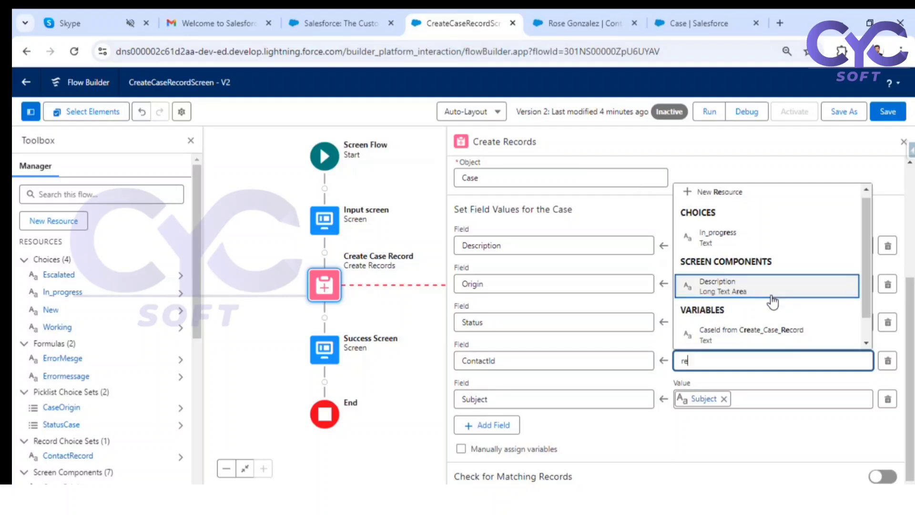
scroll(729, 298, down, 1)
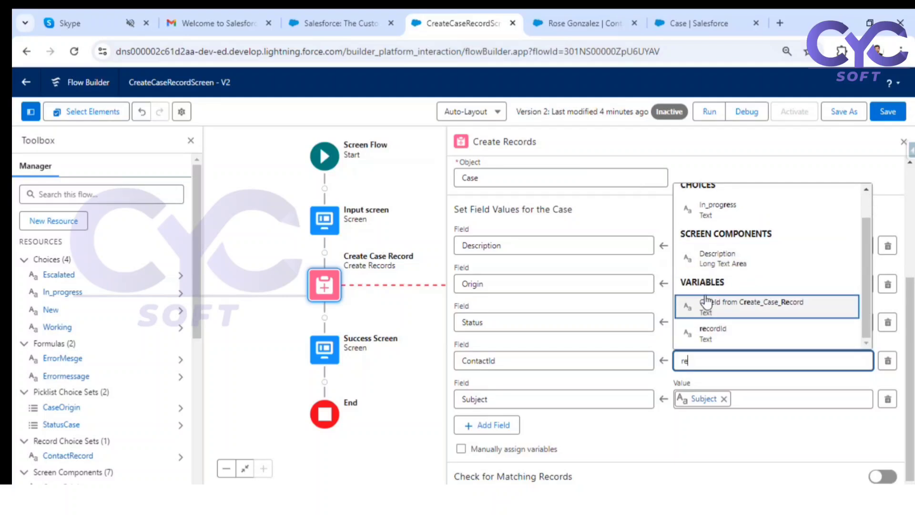
click(720, 332)
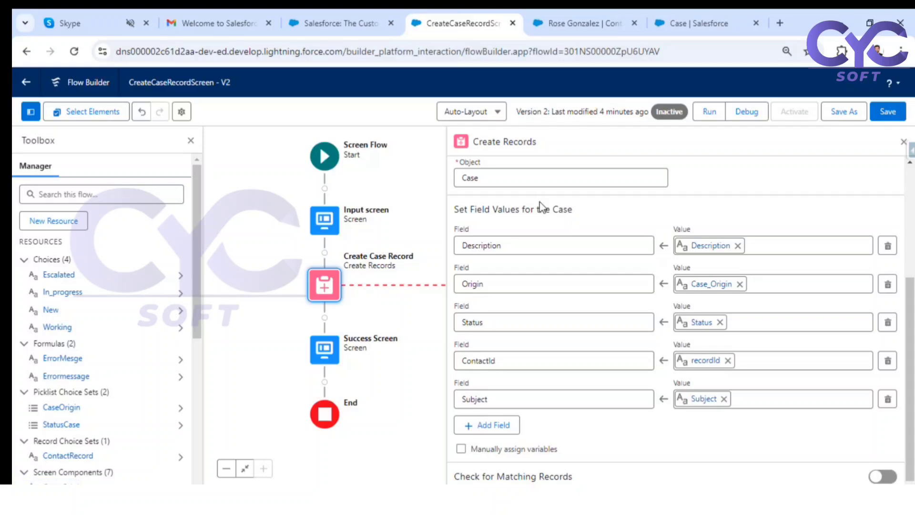
Review the record ID in the contact page's URL and save the CreateCaseRecordScreen flow.
click(577, 11)
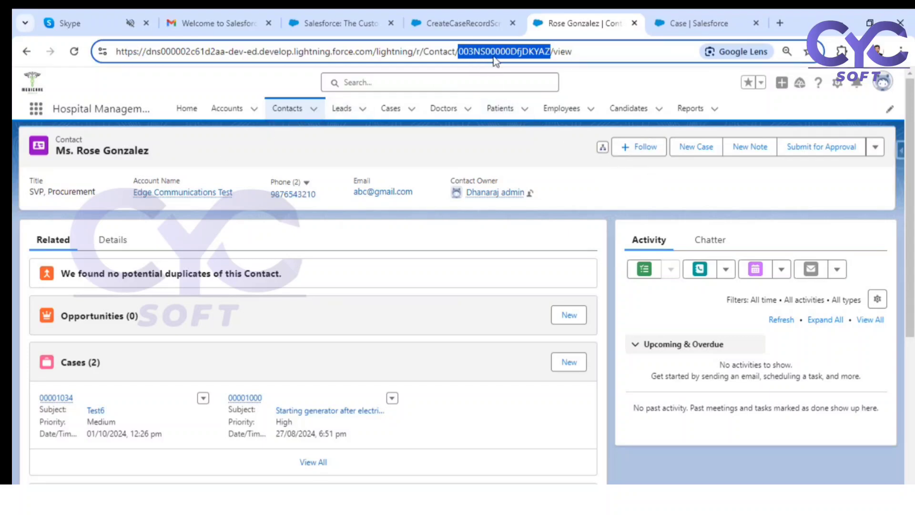
click(702, 23)
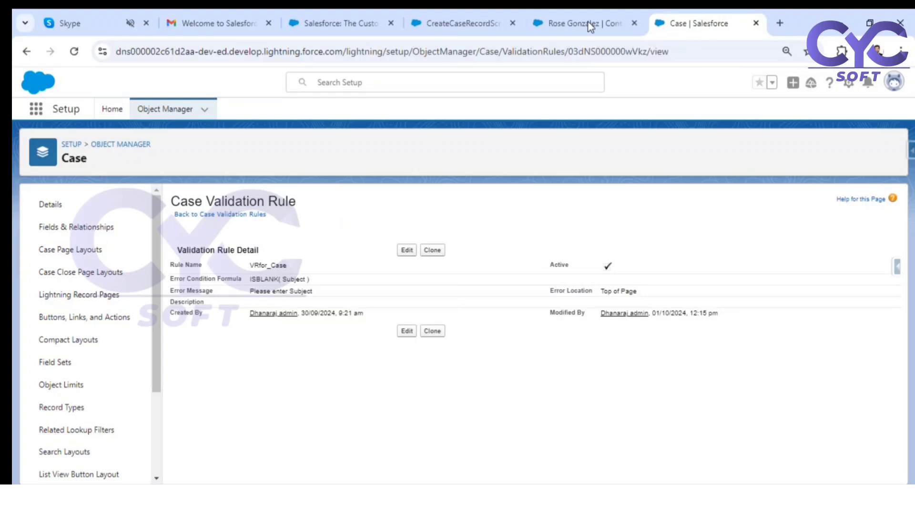
click(456, 22)
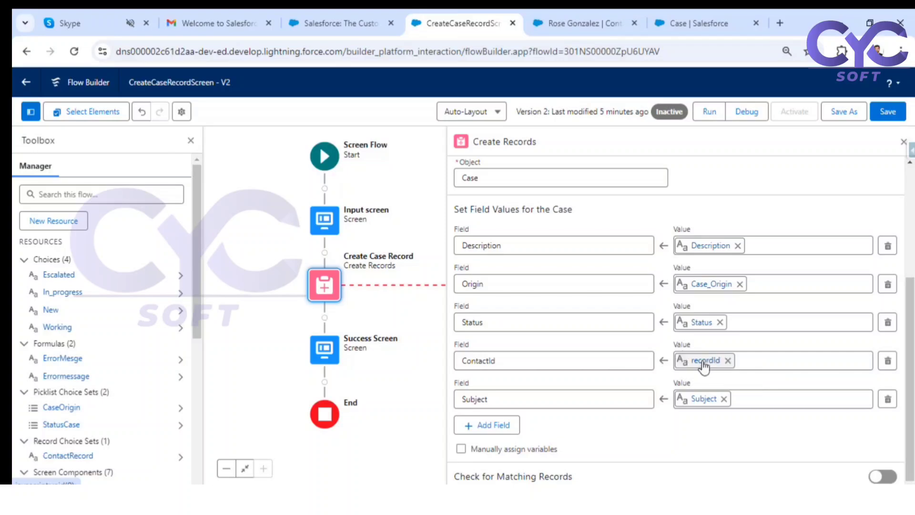
click(893, 110)
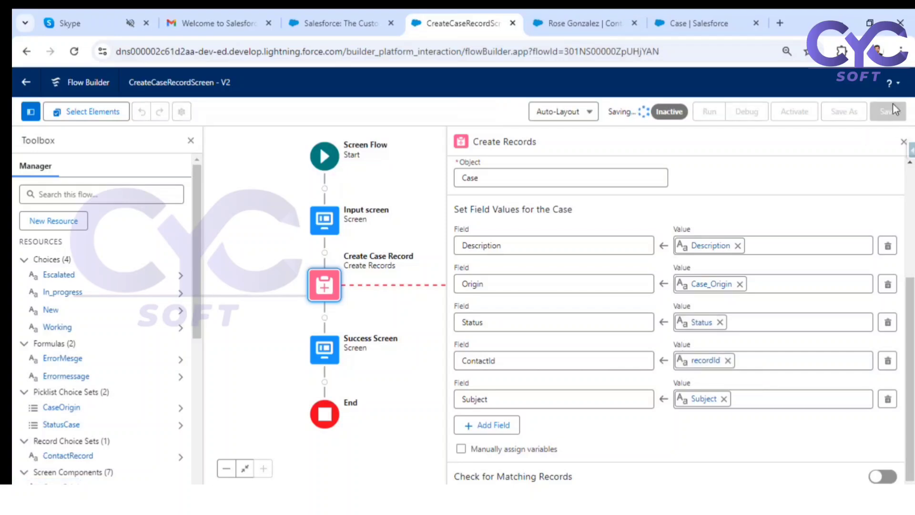
Debug the flow with the recordId input variable set to the record ID from the contact page's URL.
click(746, 114)
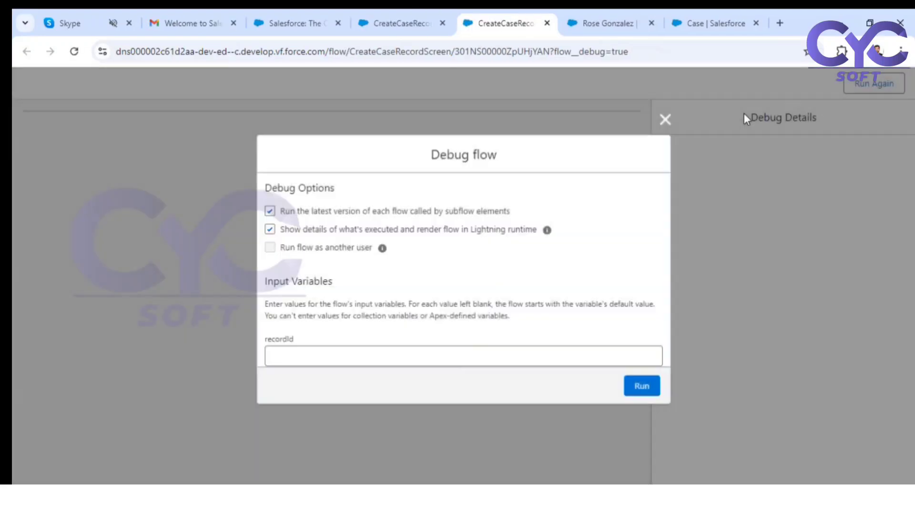
drag(295, 341, 260, 339)
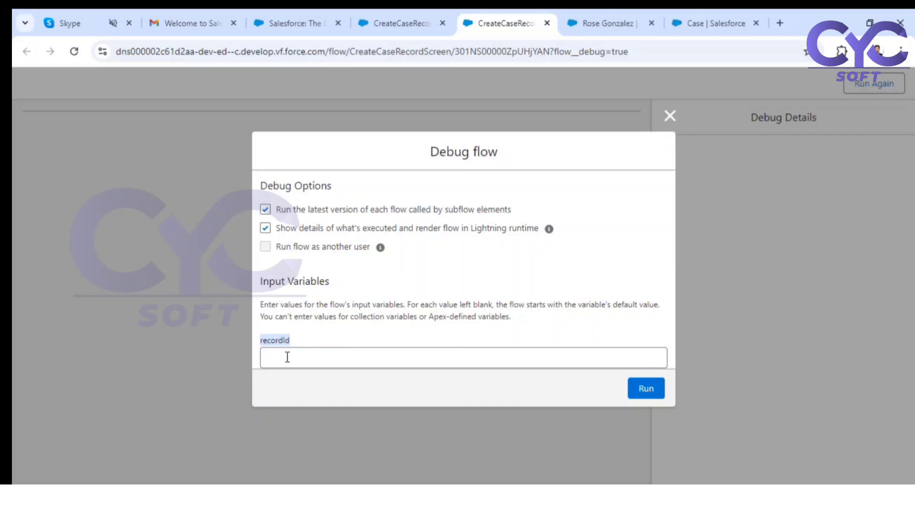
click(613, 21)
double_click(521, 52)
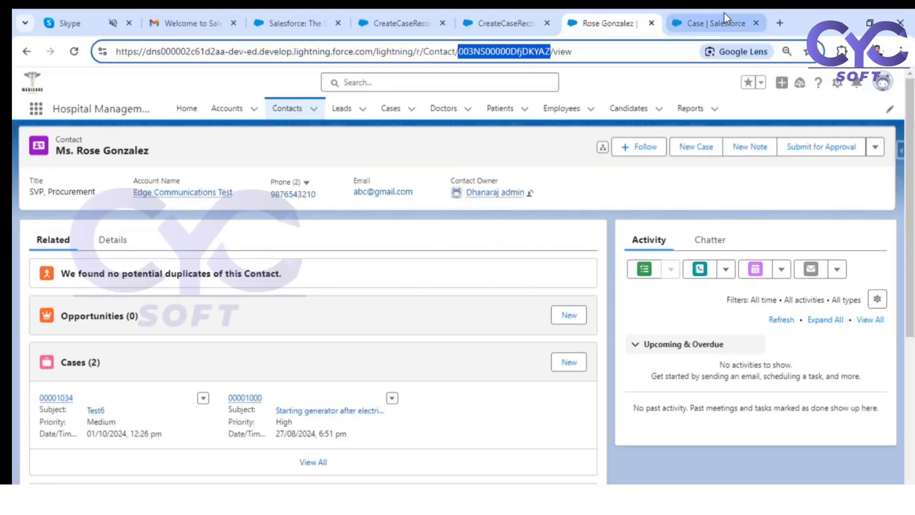
click(399, 23)
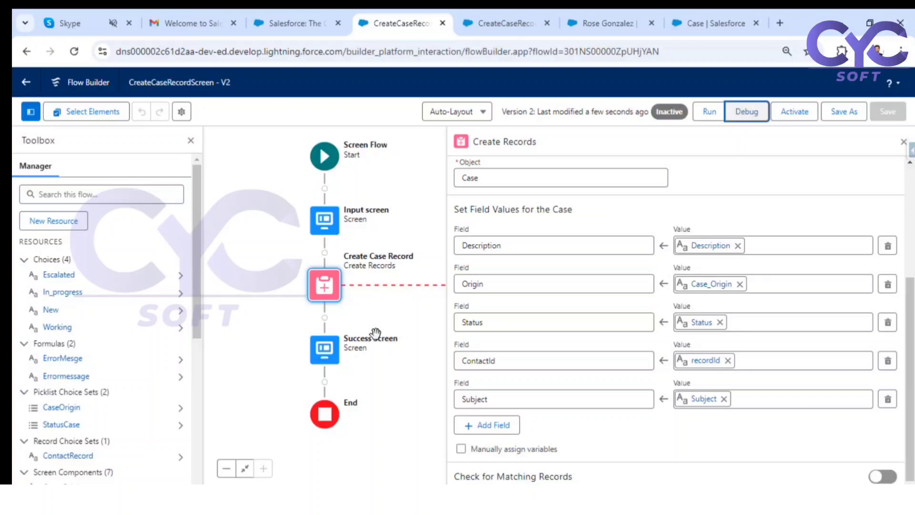
click(524, 27)
click(345, 356)
text(003NS00000DfjDKYAZ)
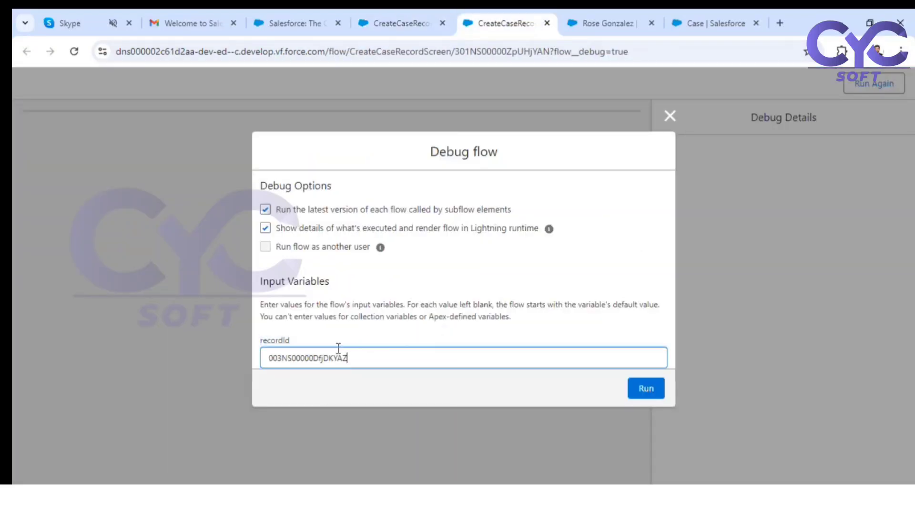
click(641, 388)
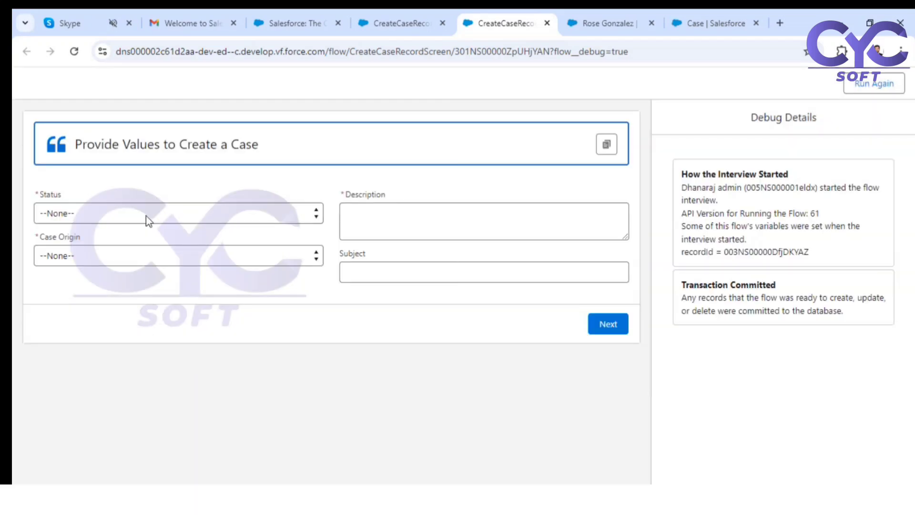
Submit the case form with status Working, case origin Phone, description Test7 and subject Twst9.
click(146, 216)
click(102, 275)
click(119, 260)
click(137, 291)
click(394, 211)
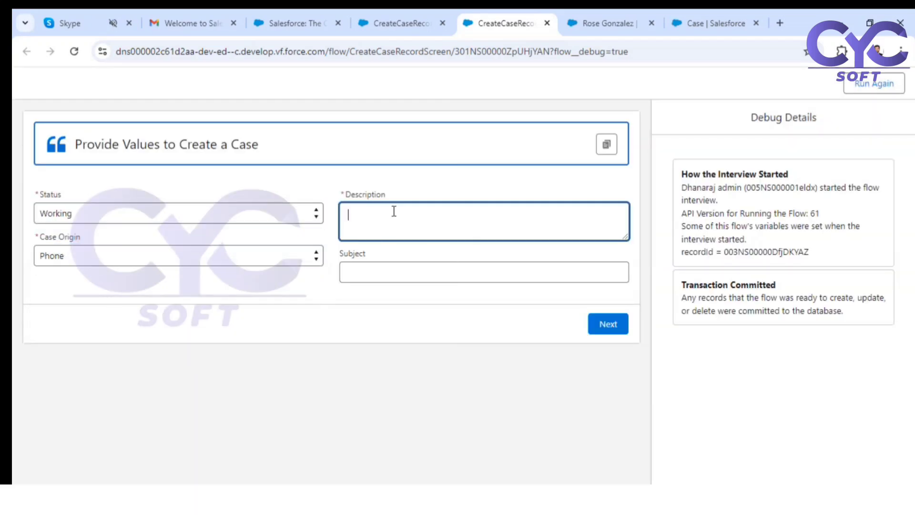
text(Test7)
click(389, 268)
text(T)
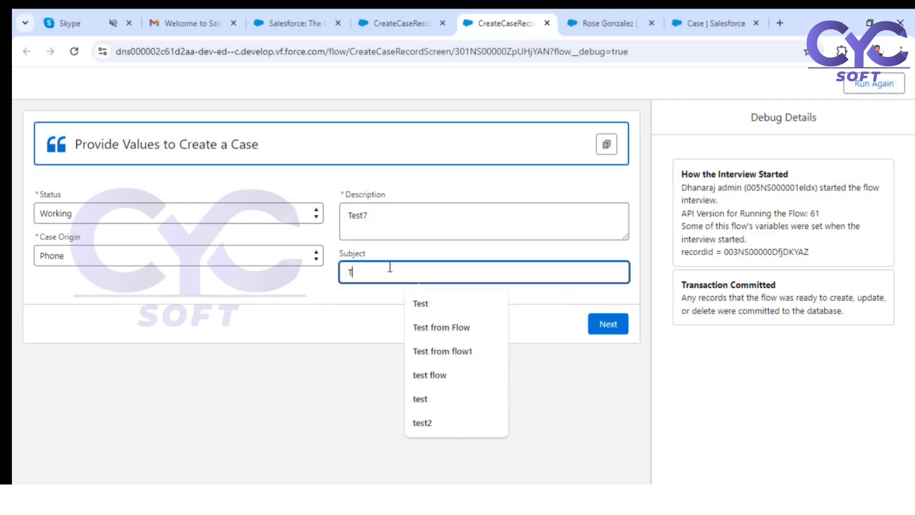
text(wst9)
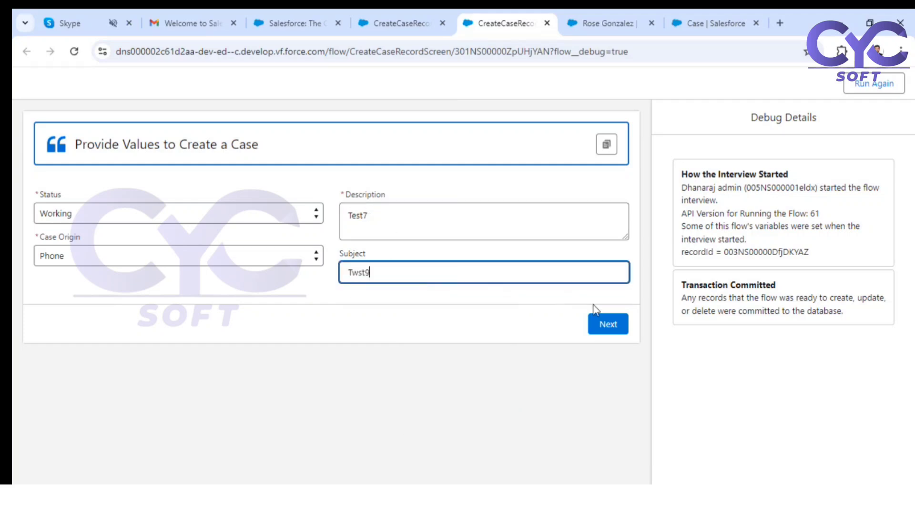
click(614, 326)
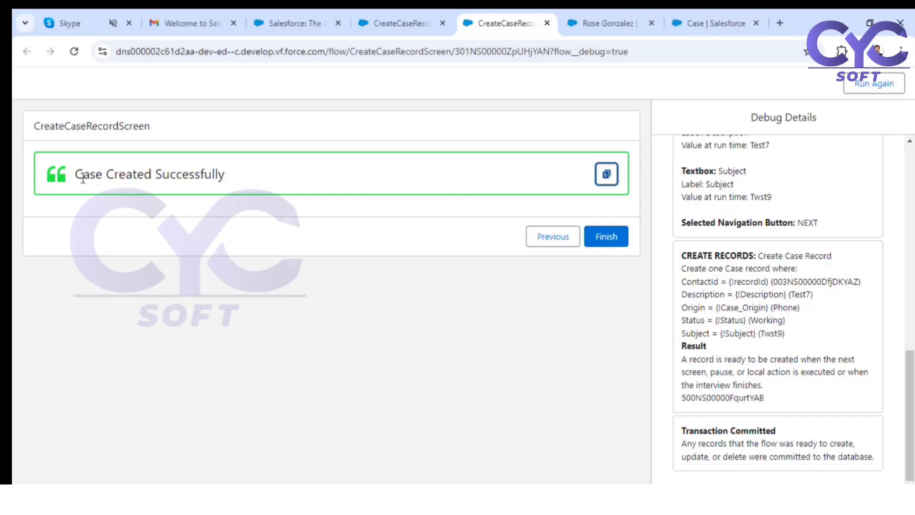
Reload the contact page and check its related cases and details for the case made by the flow.
click(608, 18)
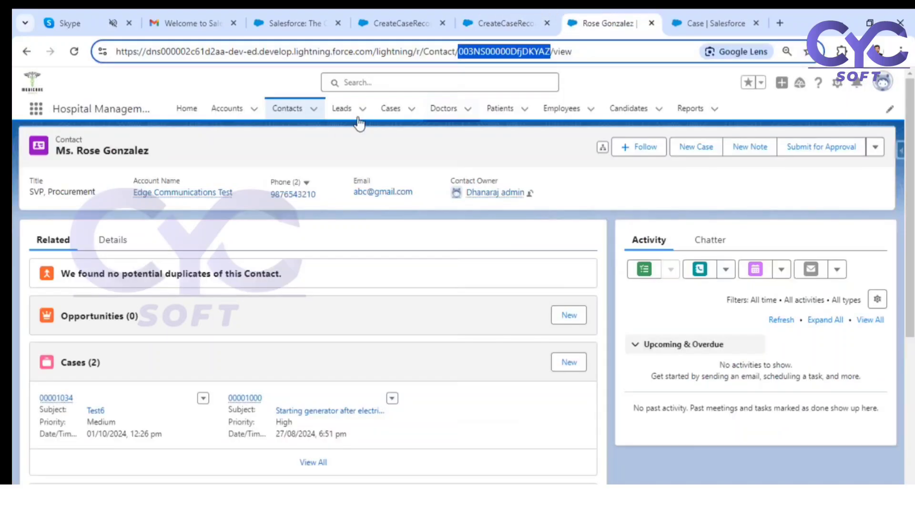
click(75, 54)
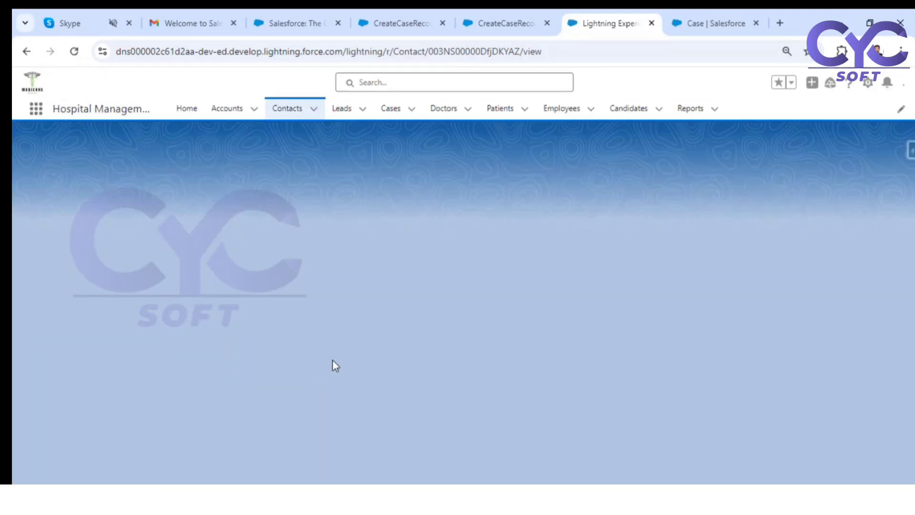
scroll(39, 329, down, 2)
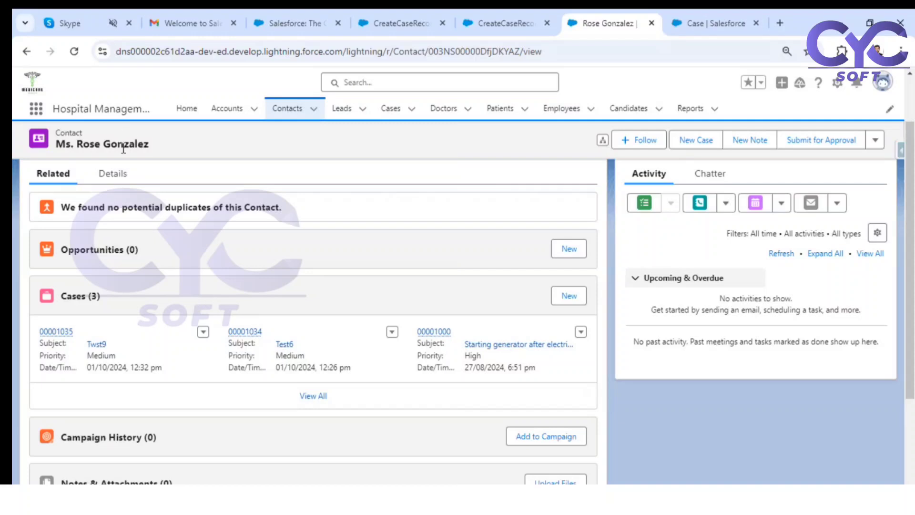
click(114, 173)
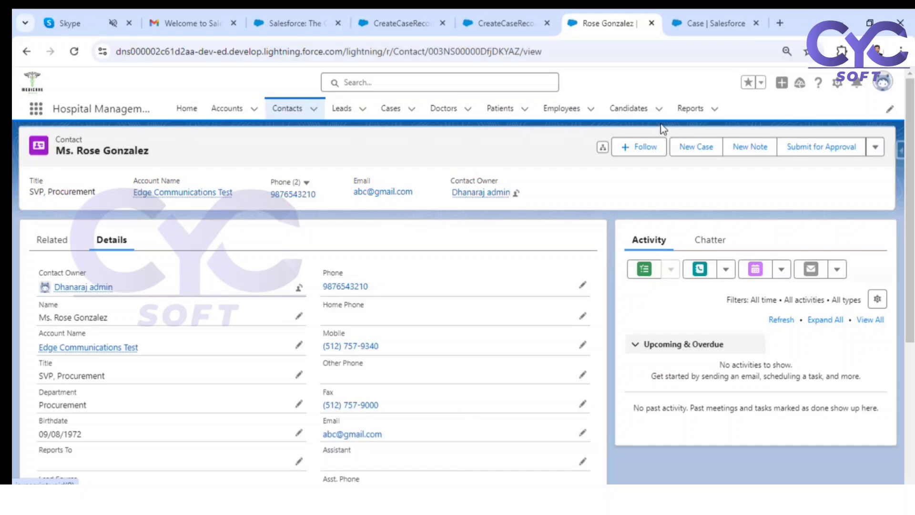
Edit the contact record page in Lightning App Builder and add a Flow component above the Activity section.
click(840, 88)
click(782, 218)
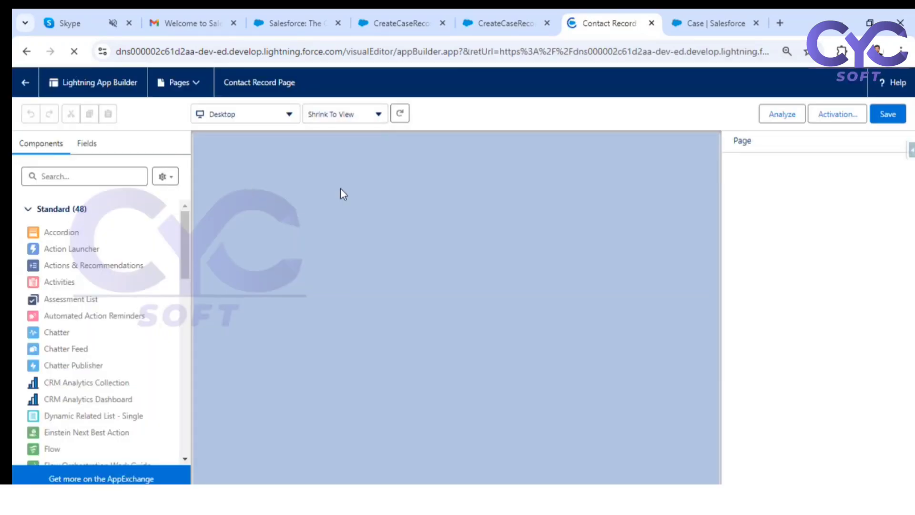
click(111, 180)
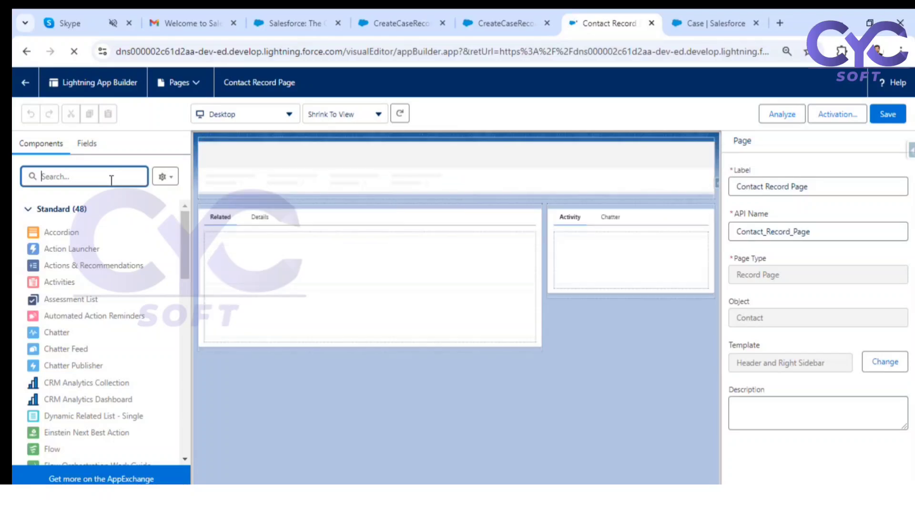
text(flow)
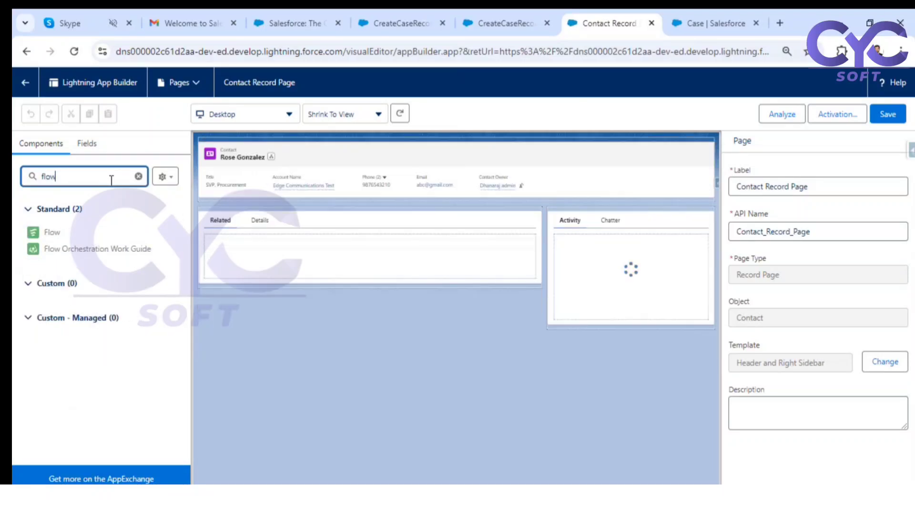
drag(35, 233, 585, 215)
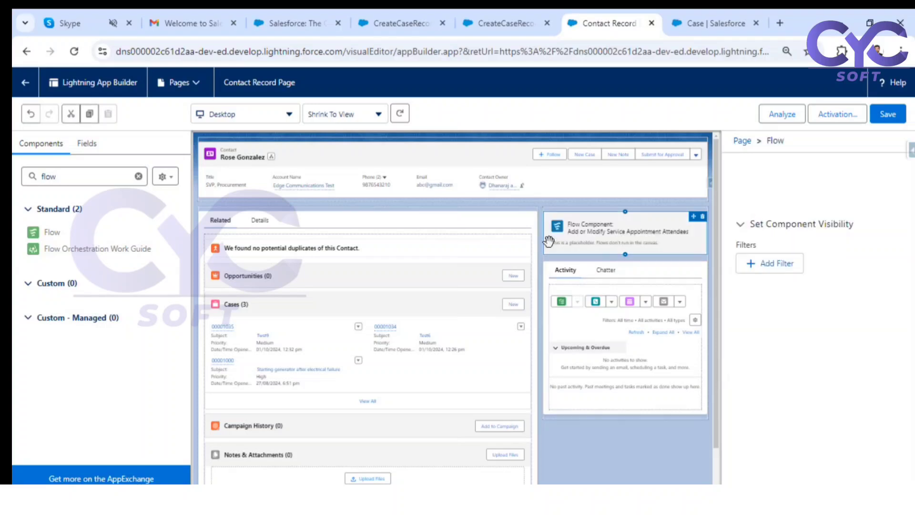
Look through the Flow component's available flows for CreateCaseRecordScreen.
click(780, 237)
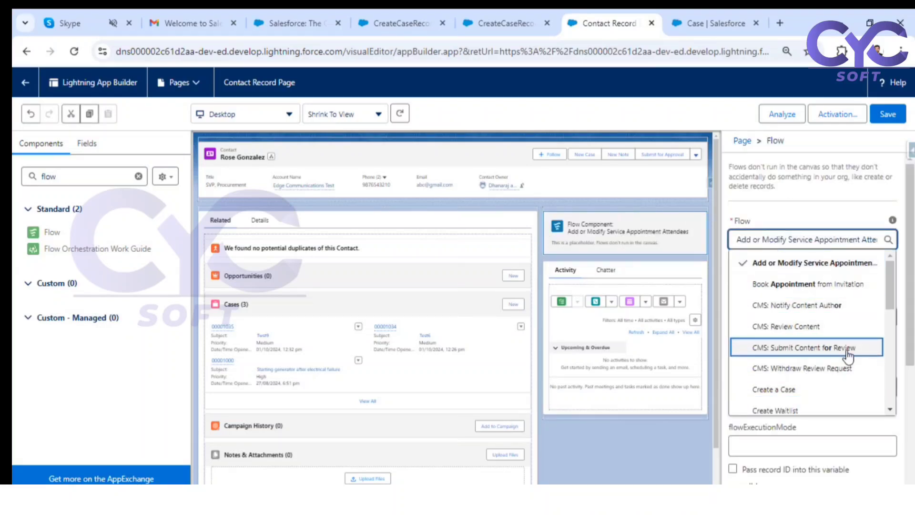
scroll(833, 324, down, 2)
scroll(830, 349, down, 2)
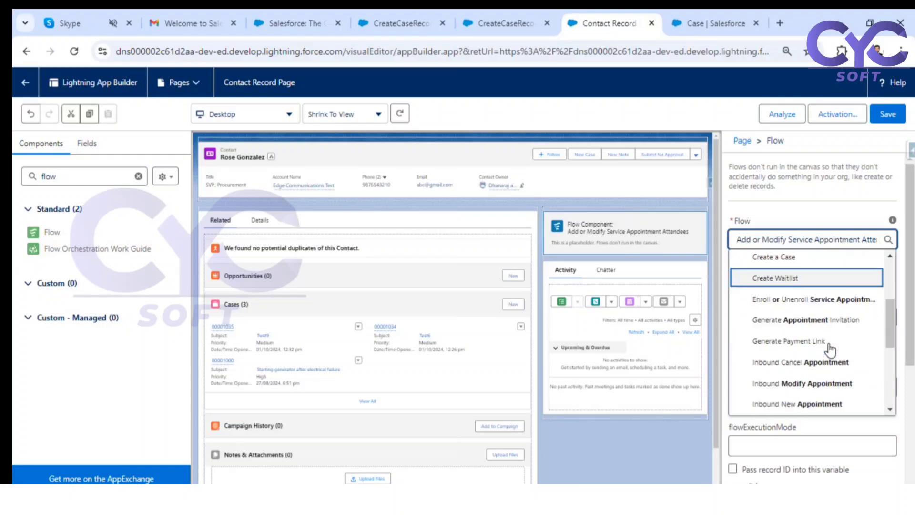
scroll(830, 349, down, 2)
scroll(831, 350, up, 5)
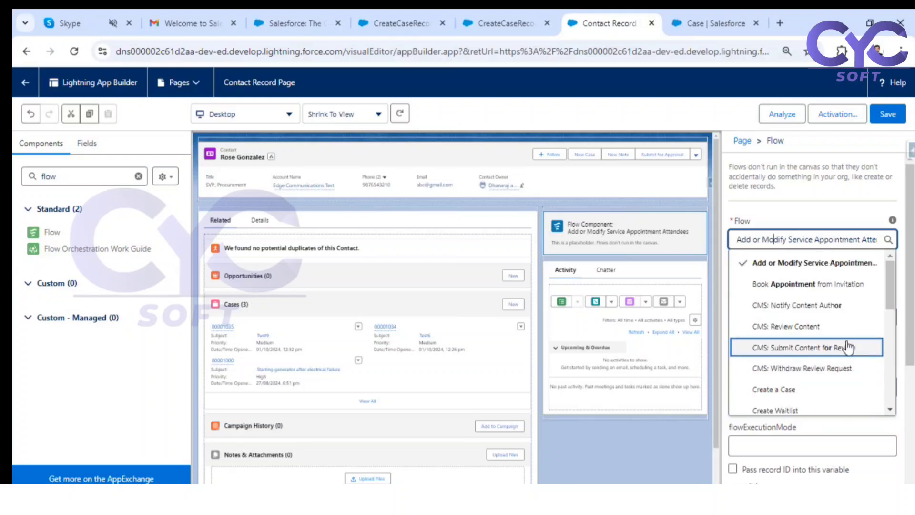
scroll(846, 345, down, 2)
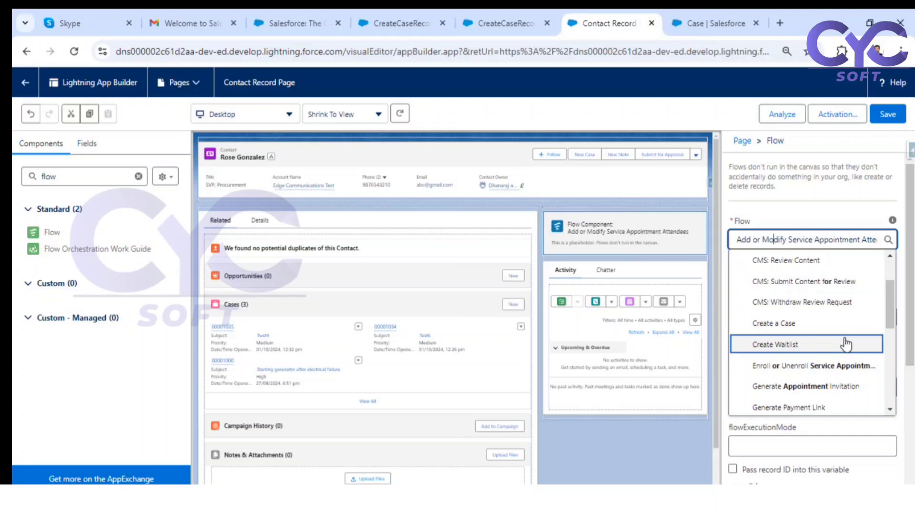
click(769, 163)
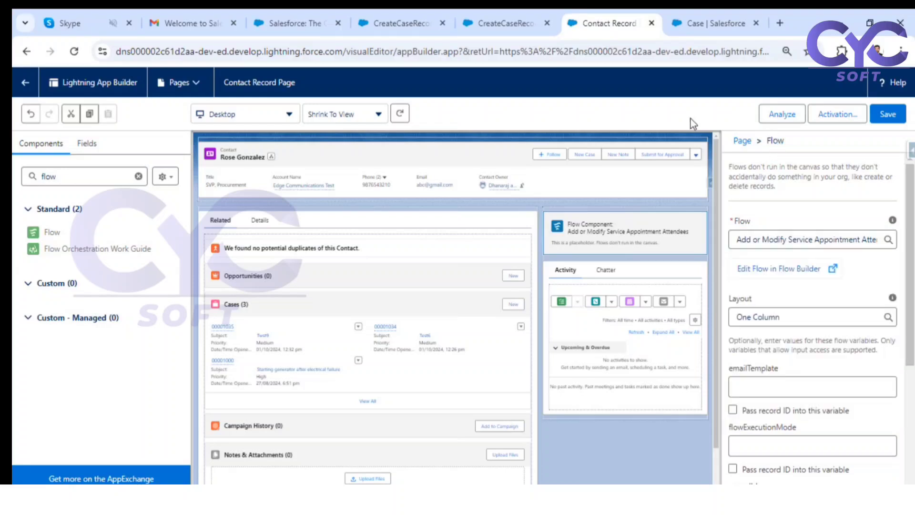
Close the finished debug run and return to the CreateCaseRecordScreen flow in Flow Builder.
click(487, 26)
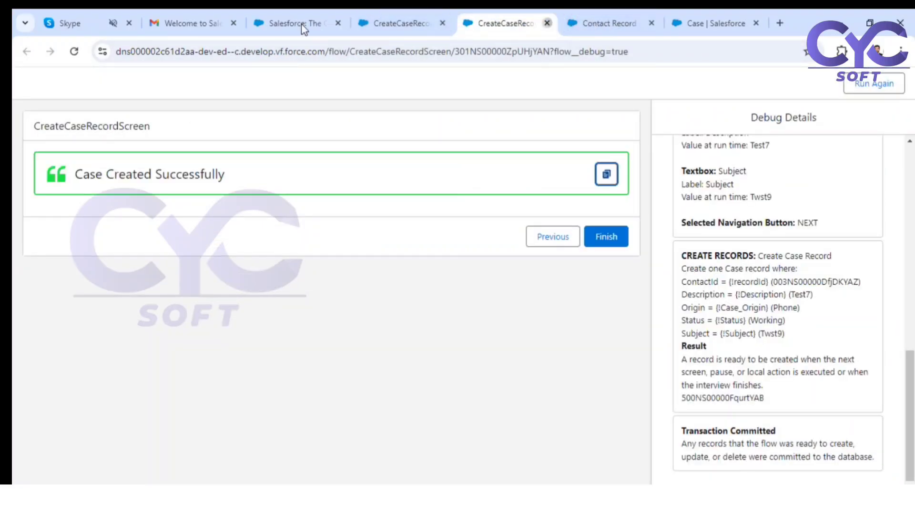
key(ctrl+w)
click(397, 20)
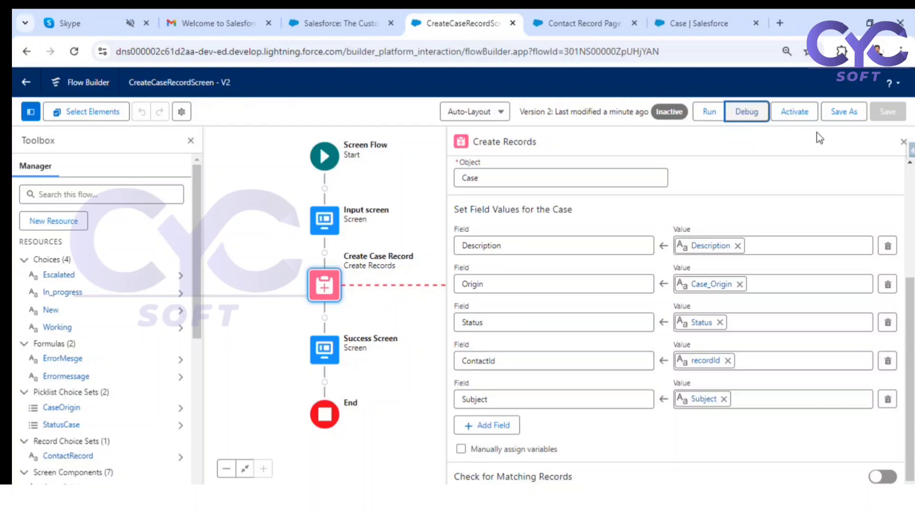
Activate version 2 of the CreateCaseRecordScreen flow and reload the Contact Record Page in Lightning App Builder.
click(903, 142)
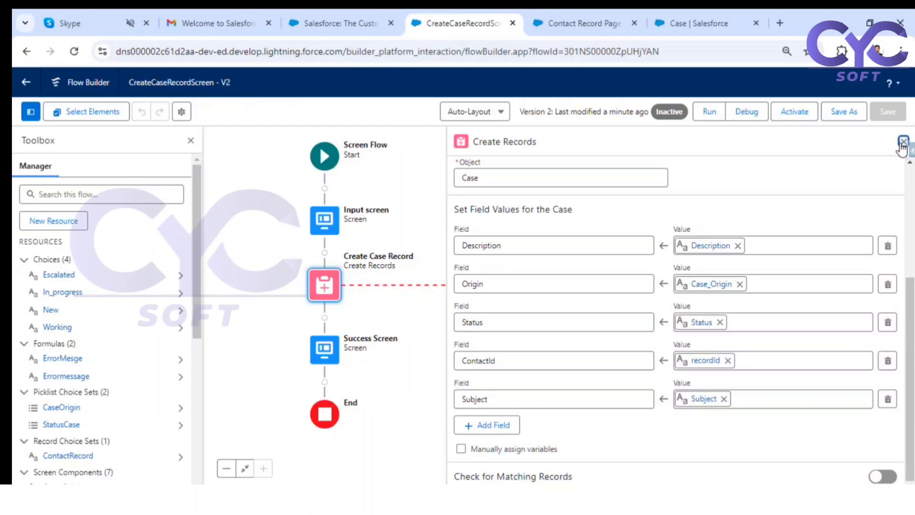
click(793, 113)
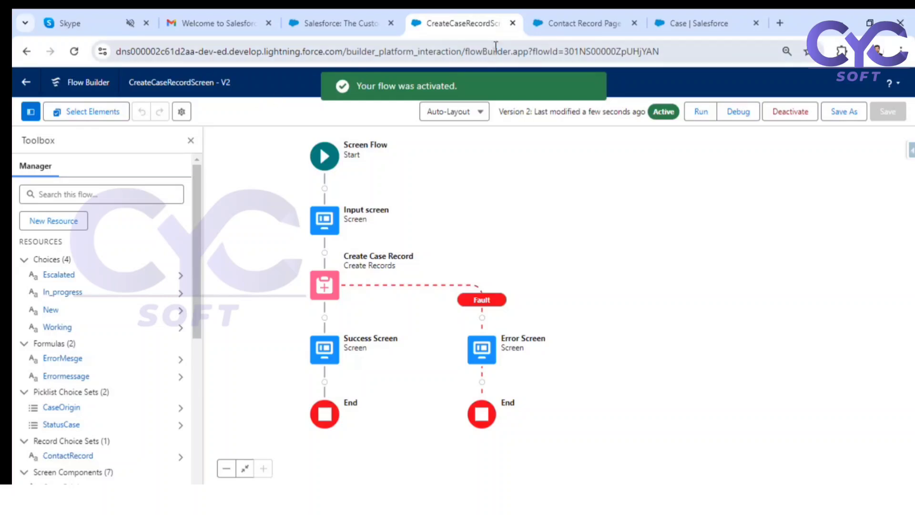
click(336, 21)
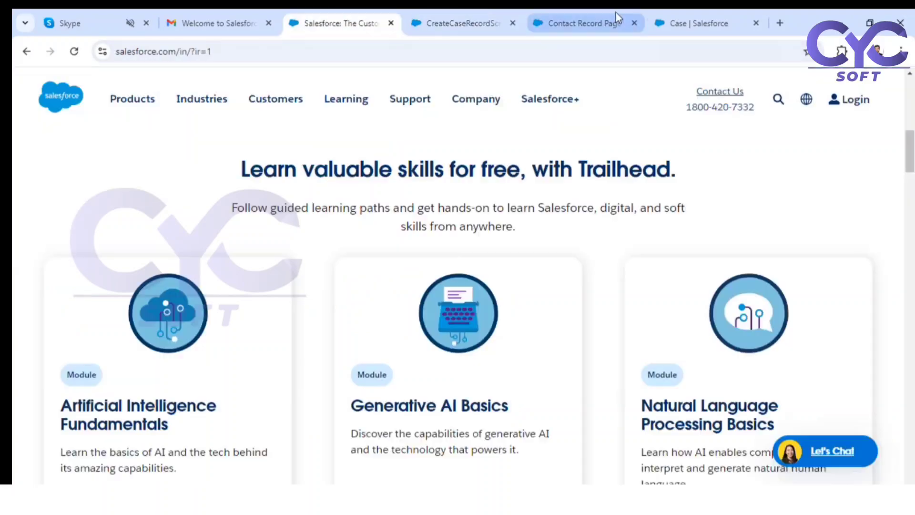
click(573, 13)
click(75, 51)
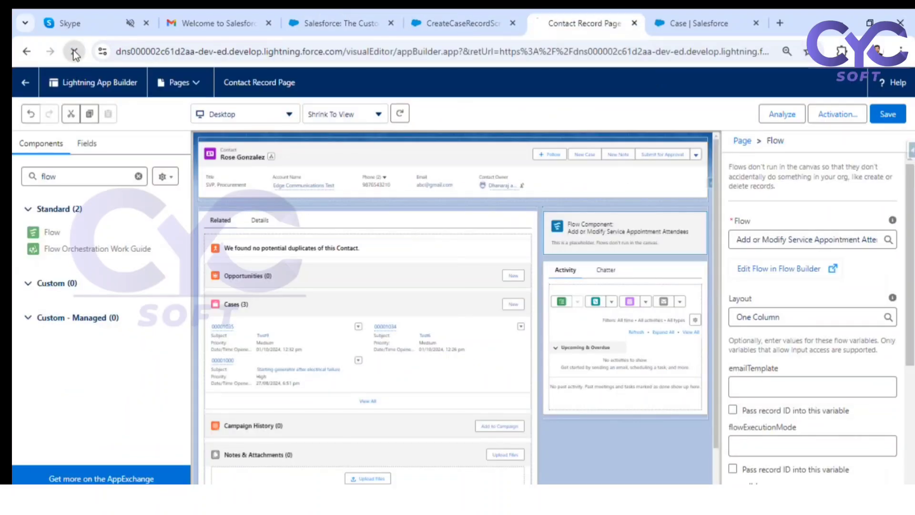
Find the Flow component and place it above the Activity and Chatter section of the contact record page.
click(526, 139)
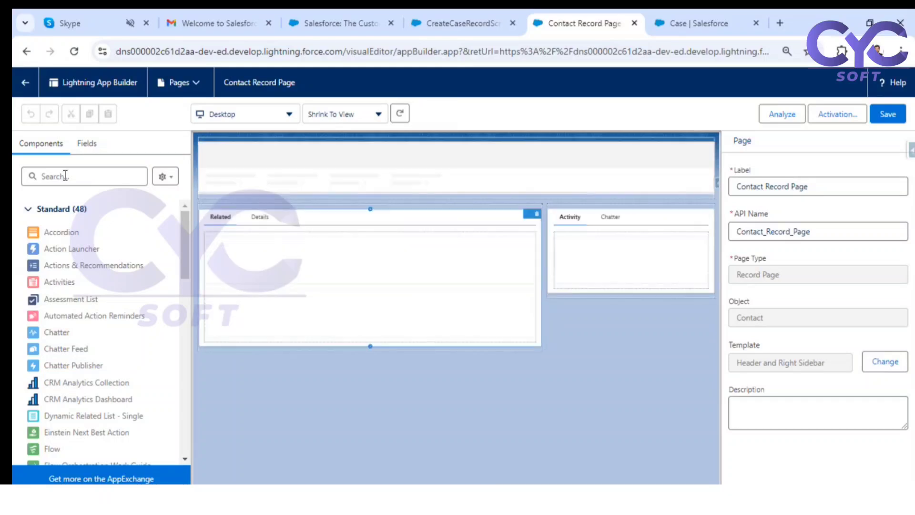
click(91, 179)
text(flo)
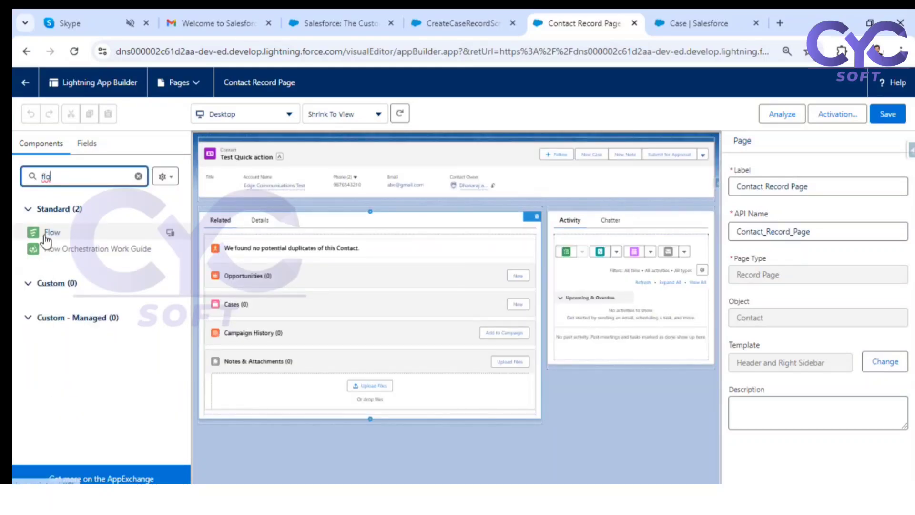
drag(51, 232, 593, 232)
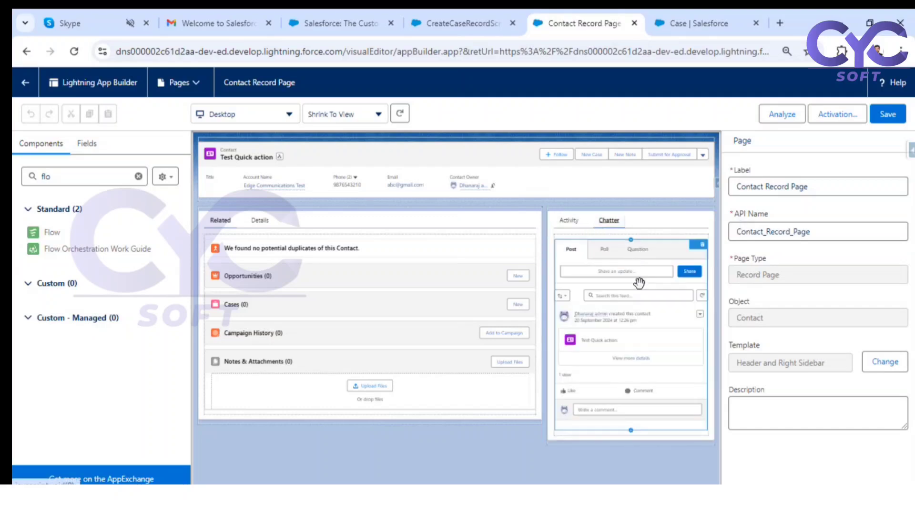
click(64, 175)
drag(54, 224, 599, 220)
Set the Flow component to run CreateCaseRecordScreen.
click(762, 240)
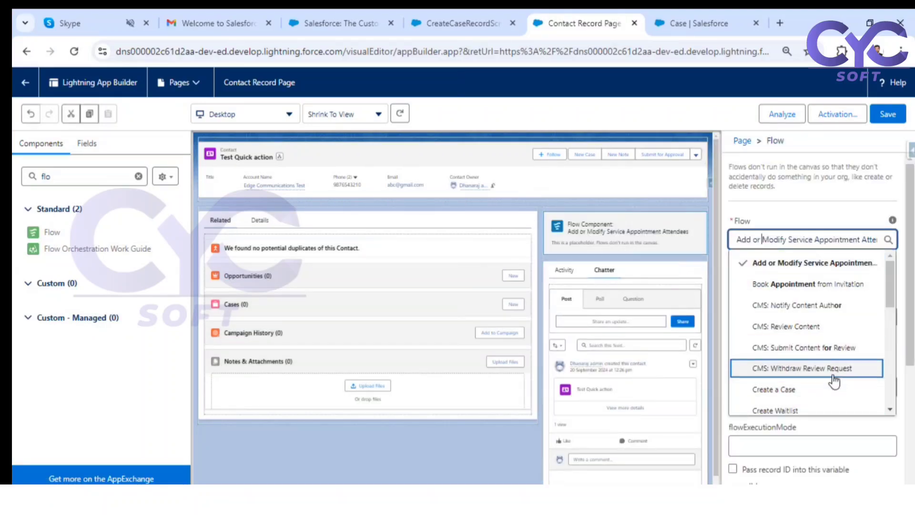
scroll(854, 357, down, 2)
click(854, 364)
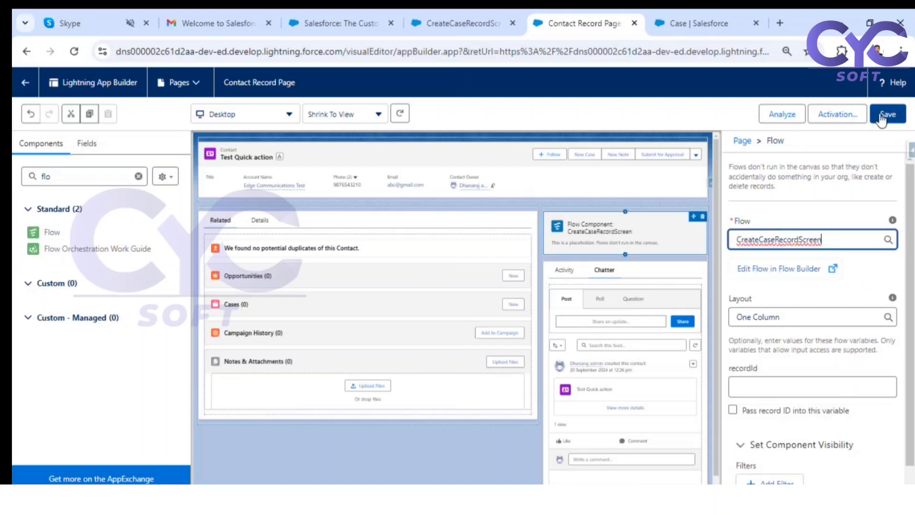
Pass the record ID into the flow's recordId variable, save the page and return to the contact record.
click(779, 372)
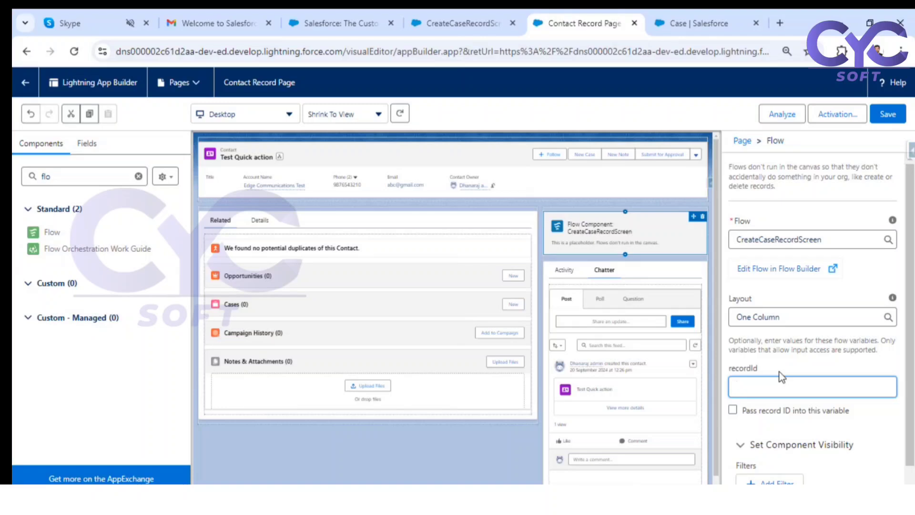
click(733, 410)
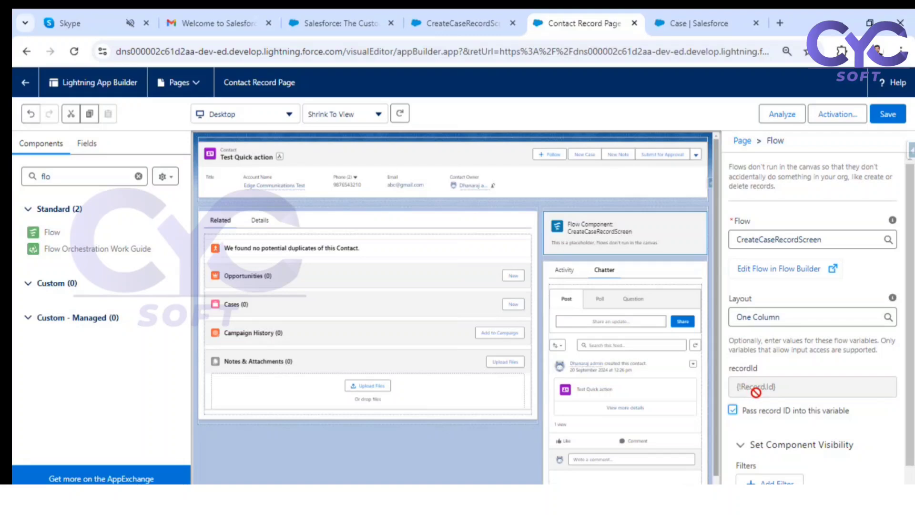
click(894, 119)
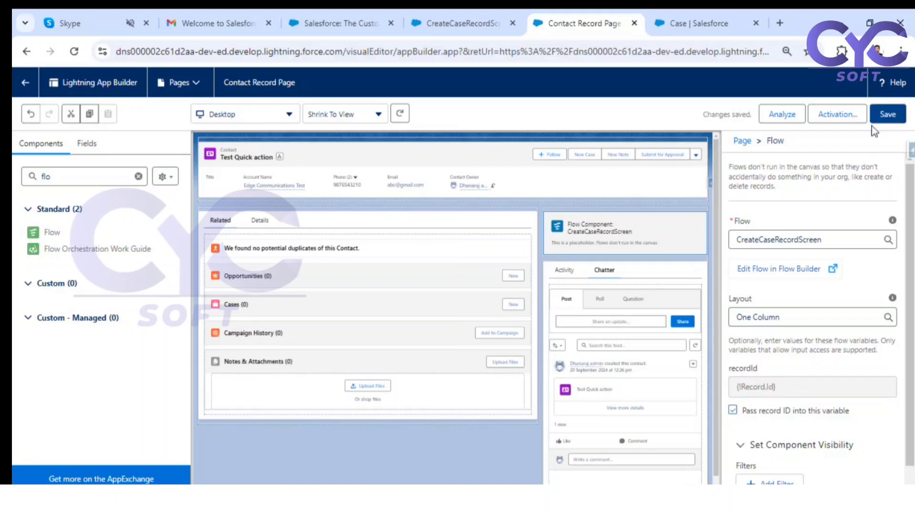
click(27, 88)
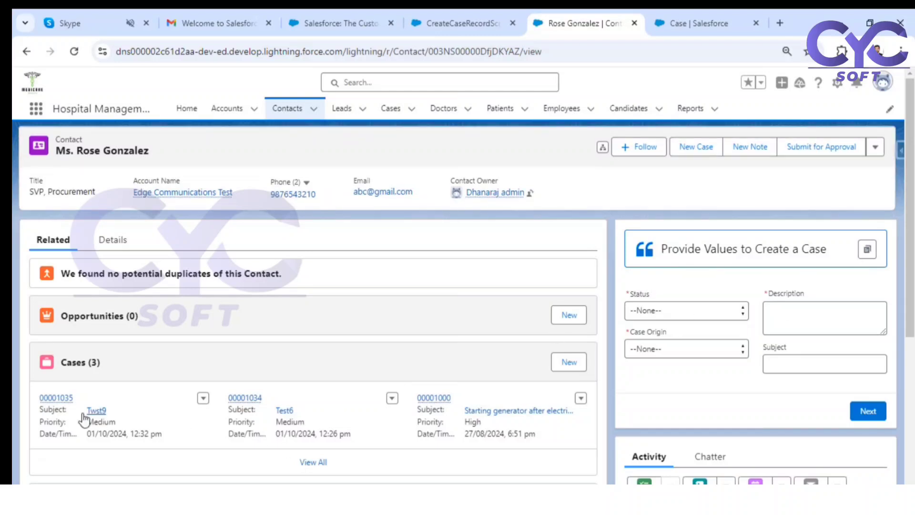
Create a case through the embedded flow with status New, description and subject Test11 and a case origin, and finish the flow.
click(678, 309)
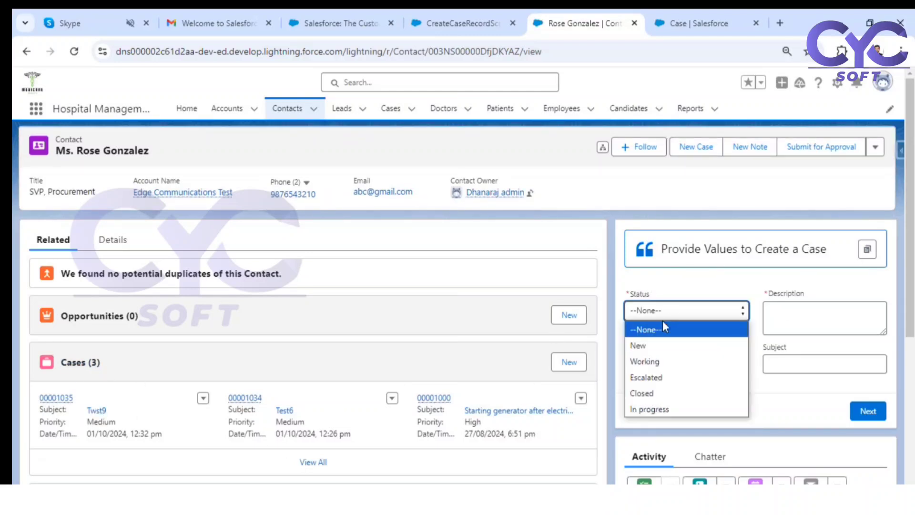
click(649, 344)
click(800, 314)
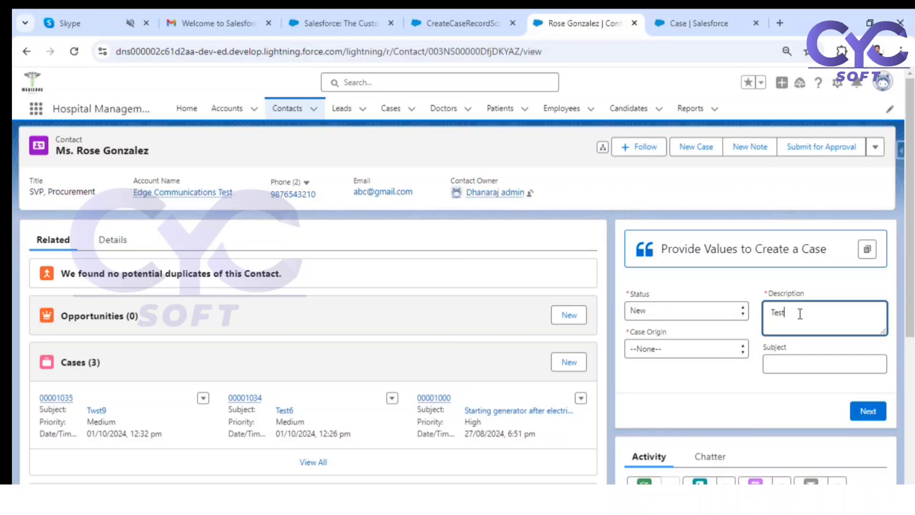
drag(800, 313, 768, 314)
key(ctrl+c)
click(777, 366)
key(ctrl+v)
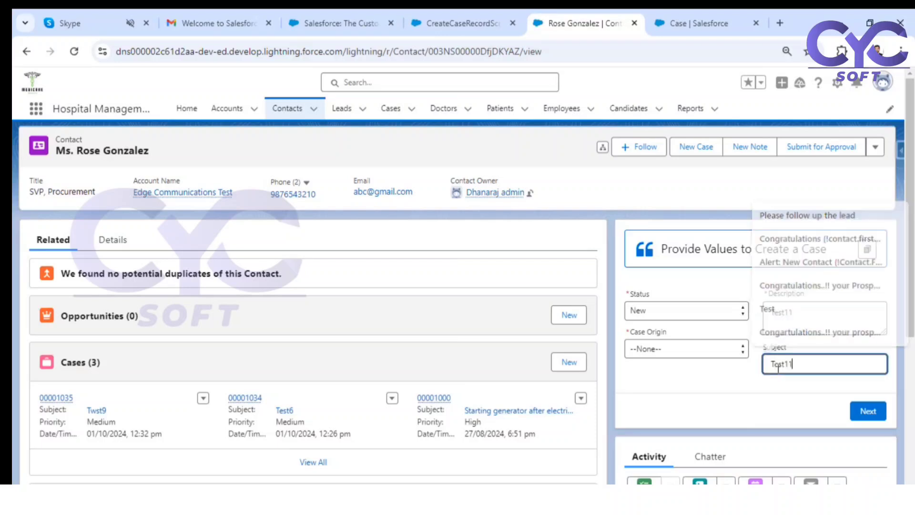
click(709, 349)
click(671, 382)
click(867, 411)
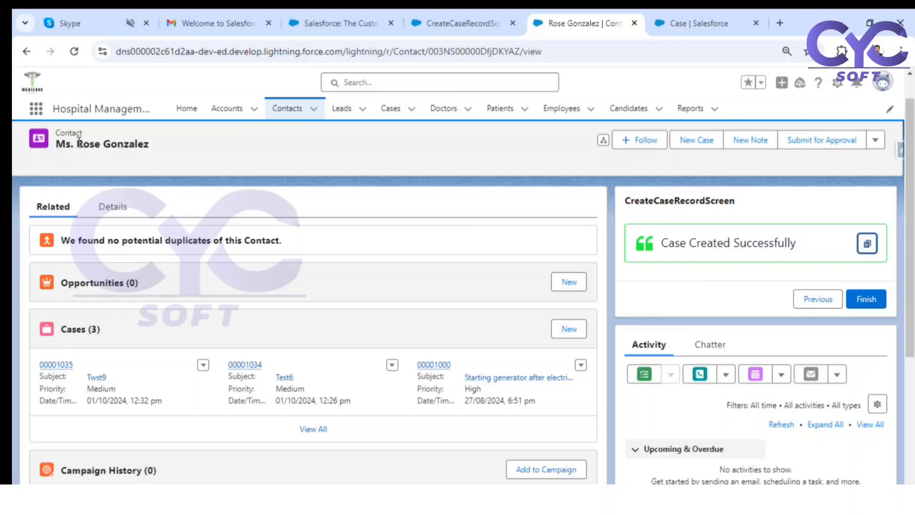
double_click(461, 54)
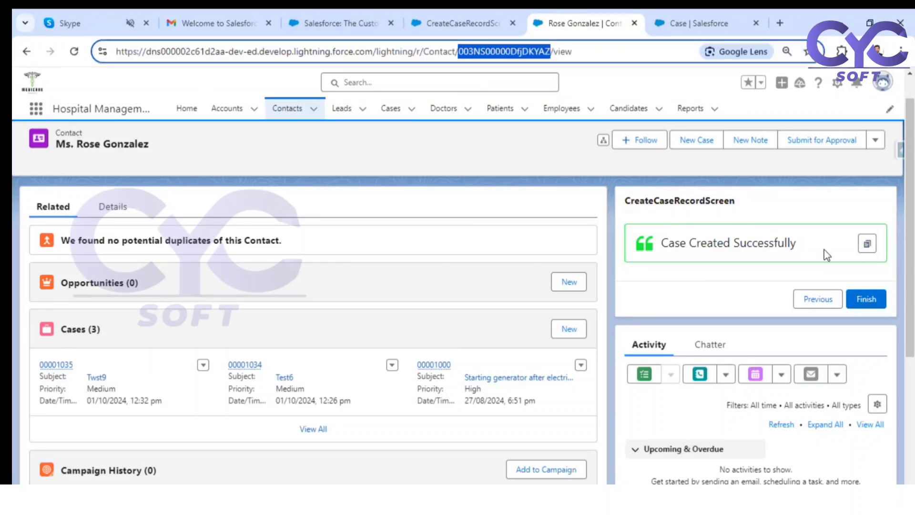
click(867, 298)
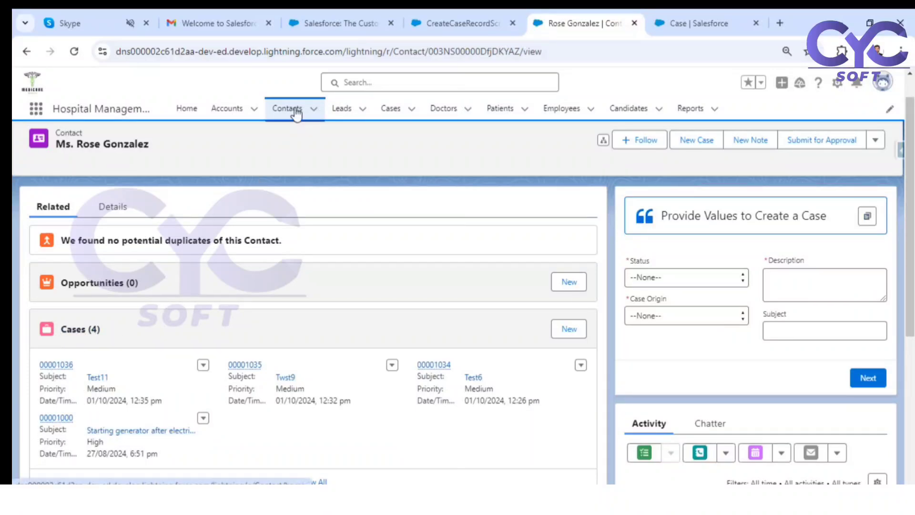
Filter My Contacts to a custom created range of 1 Aug 2024 to 31 Oct 2024 and open the Burlington Textiles contact.
click(295, 112)
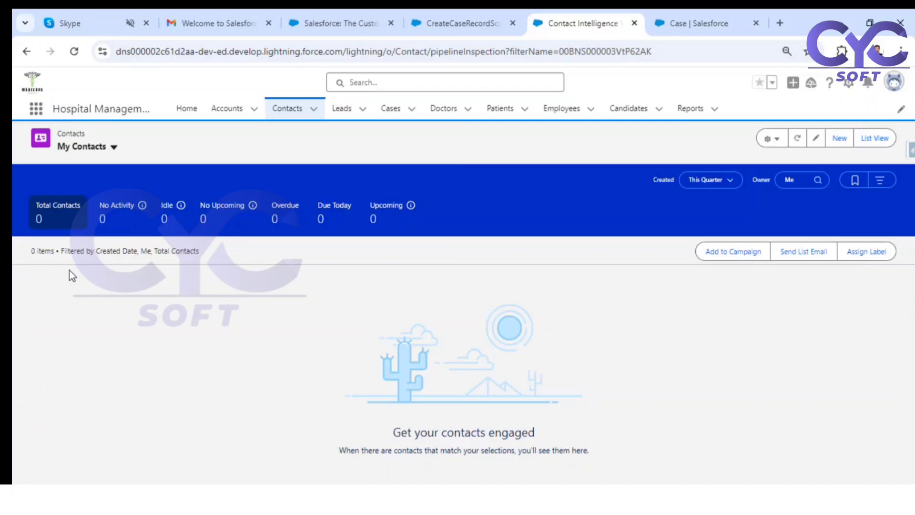
click(715, 181)
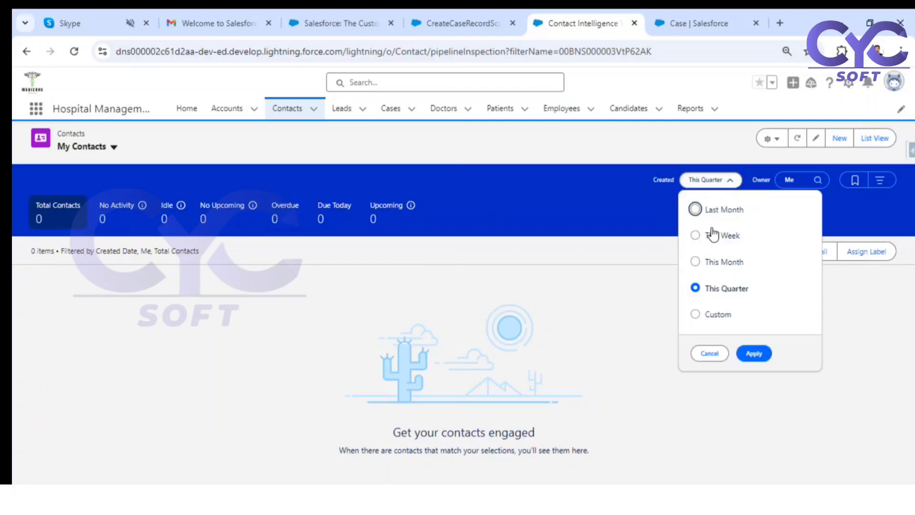
click(715, 315)
click(704, 363)
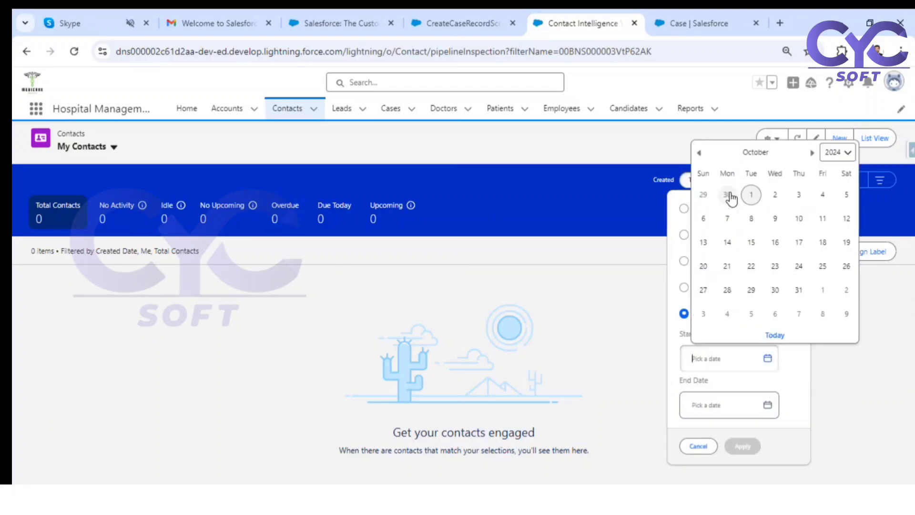
click(700, 155)
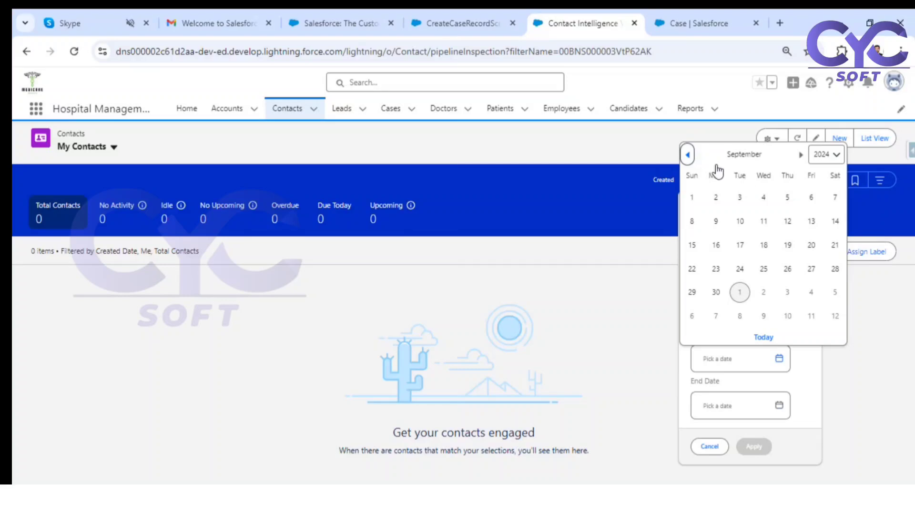
click(696, 155)
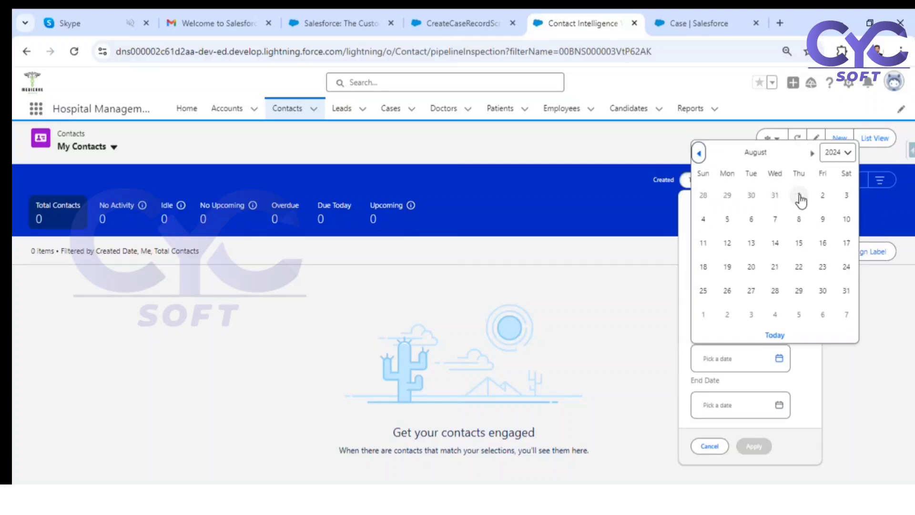
click(799, 196)
click(741, 400)
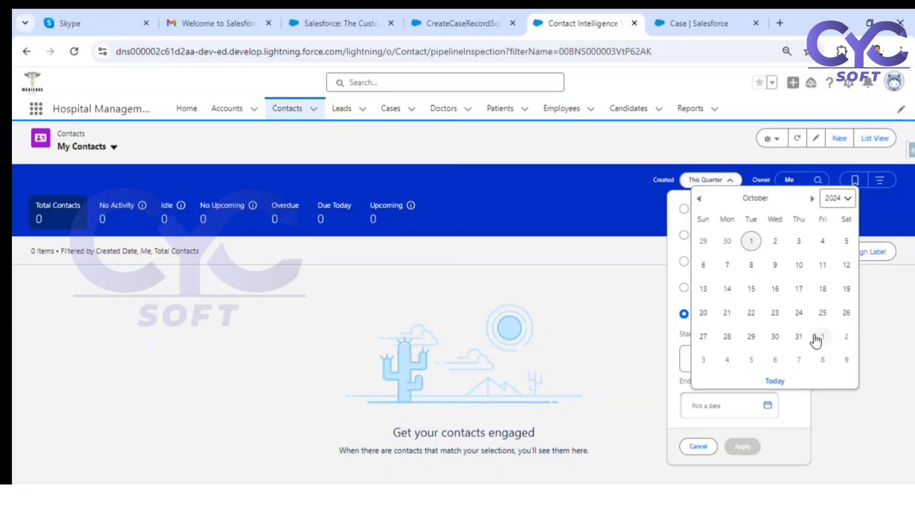
click(810, 336)
click(743, 447)
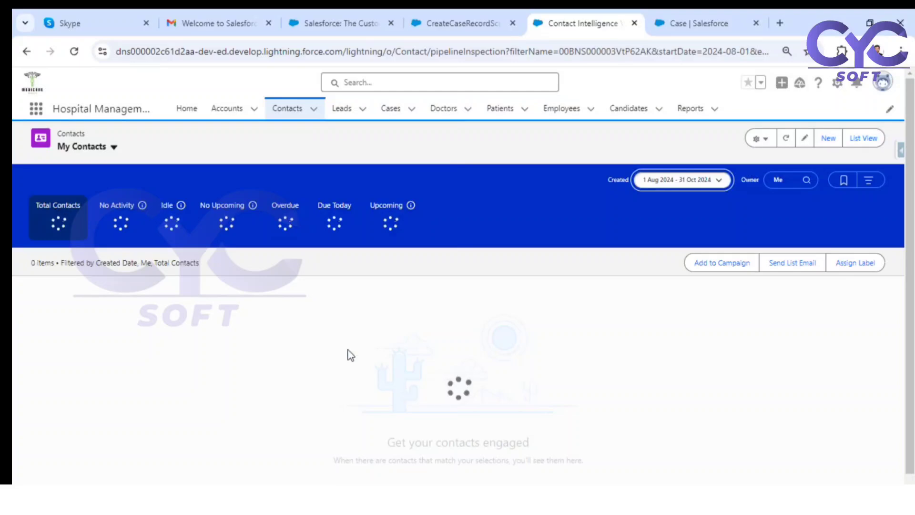
click(89, 351)
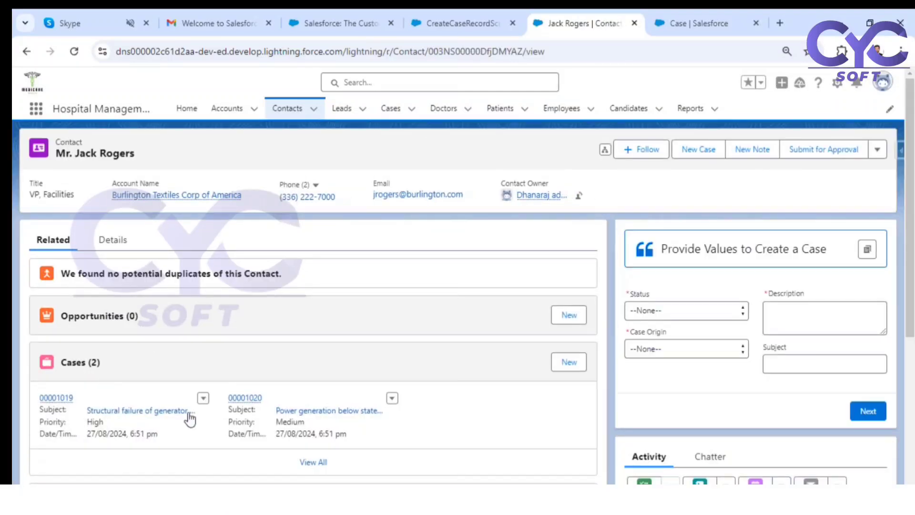
Run the embedded flow on this contact with status Working, description and subject Tst12 and case origin Phone, and finish it.
click(713, 311)
click(686, 360)
click(788, 320)
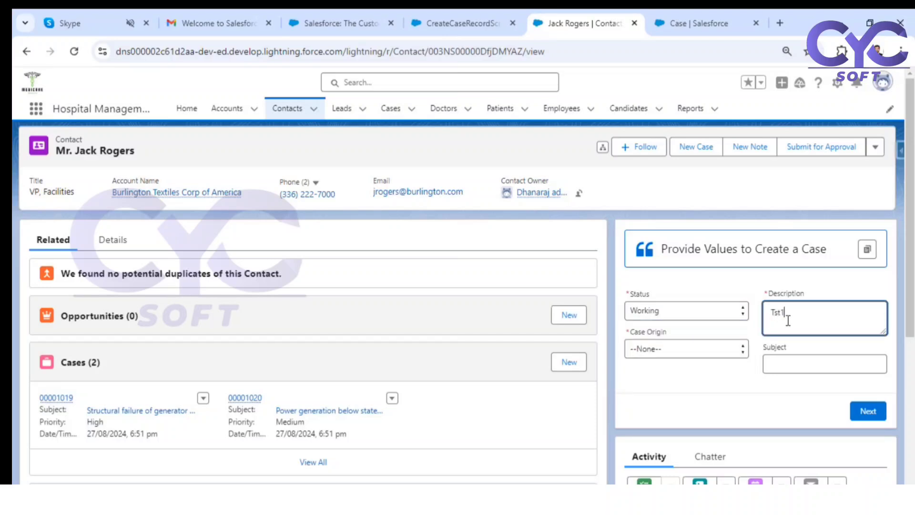
double_click(788, 320)
click(782, 361)
key(ctrl+v)
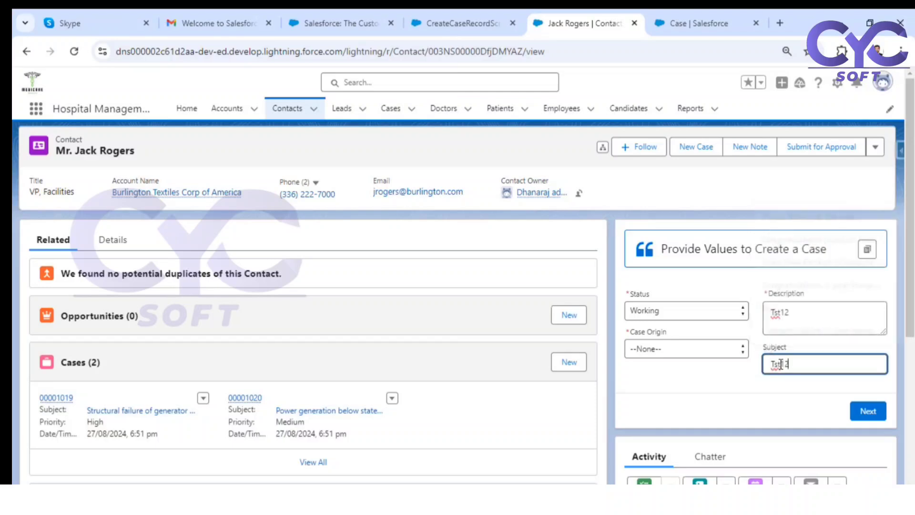
click(697, 351)
click(641, 384)
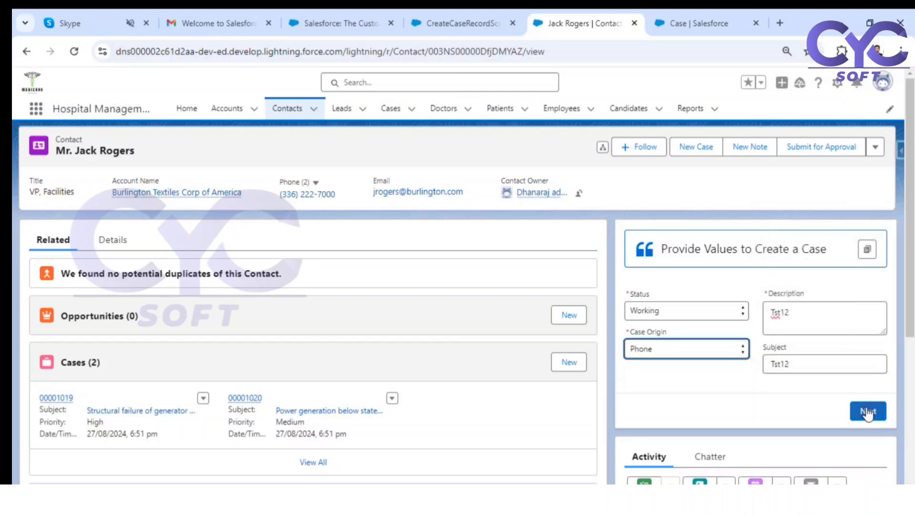
click(867, 411)
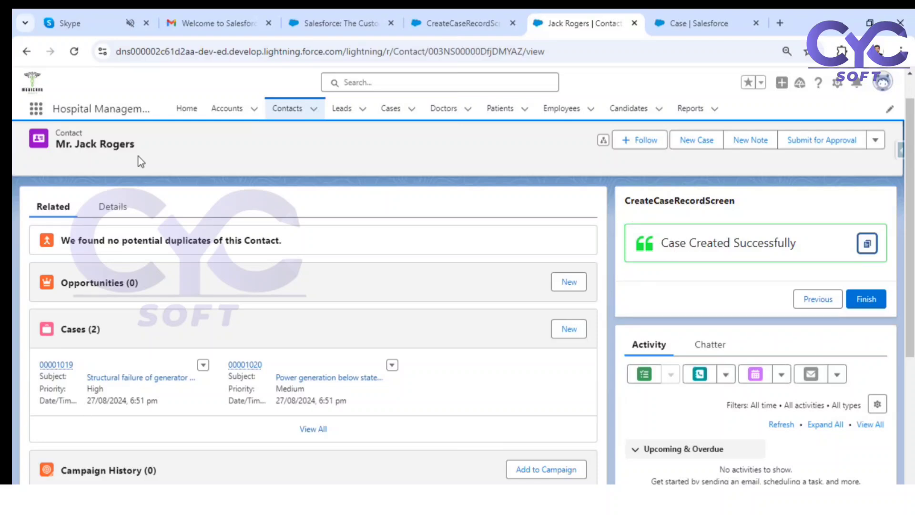
click(866, 299)
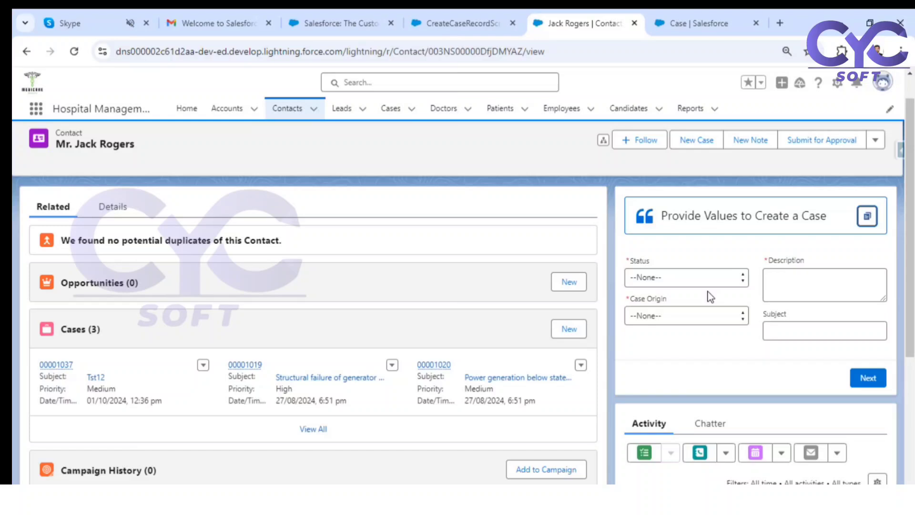
Open a new case form from the Cases list and look through its fields.
click(390, 108)
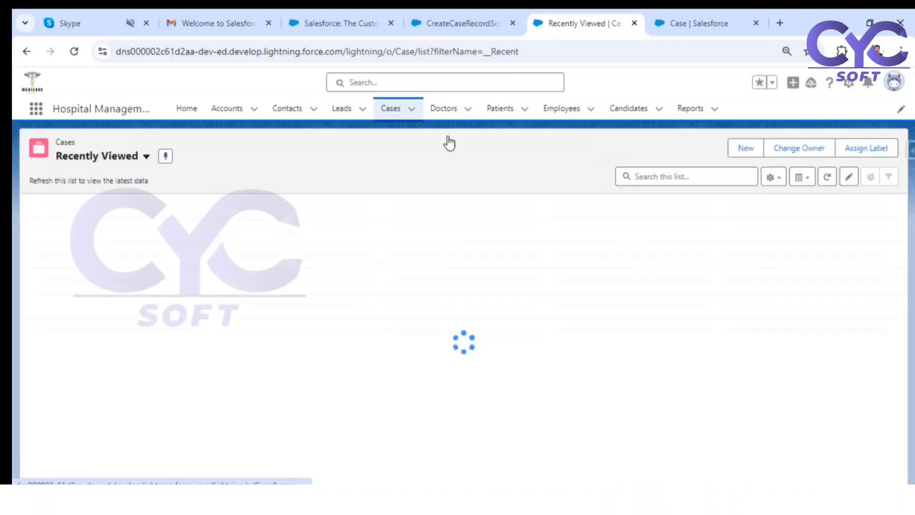
click(746, 147)
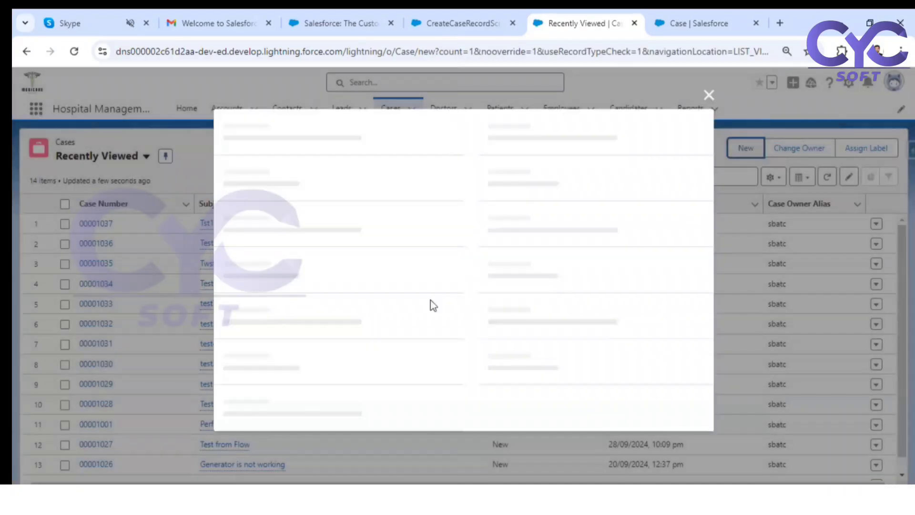
scroll(458, 248, down, 8)
scroll(464, 288, up, 8)
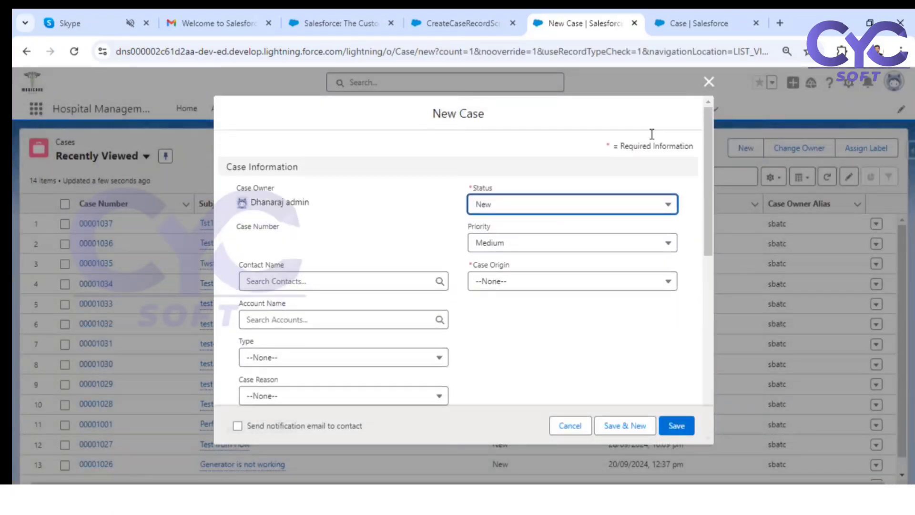
Discard the new case form, open the Tst12 case from the Cases list and go to its linked contact.
click(714, 81)
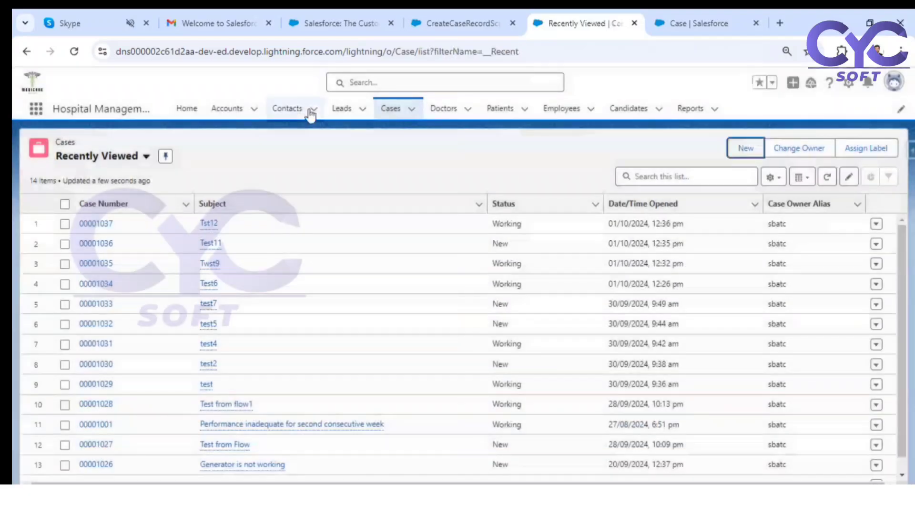
click(287, 113)
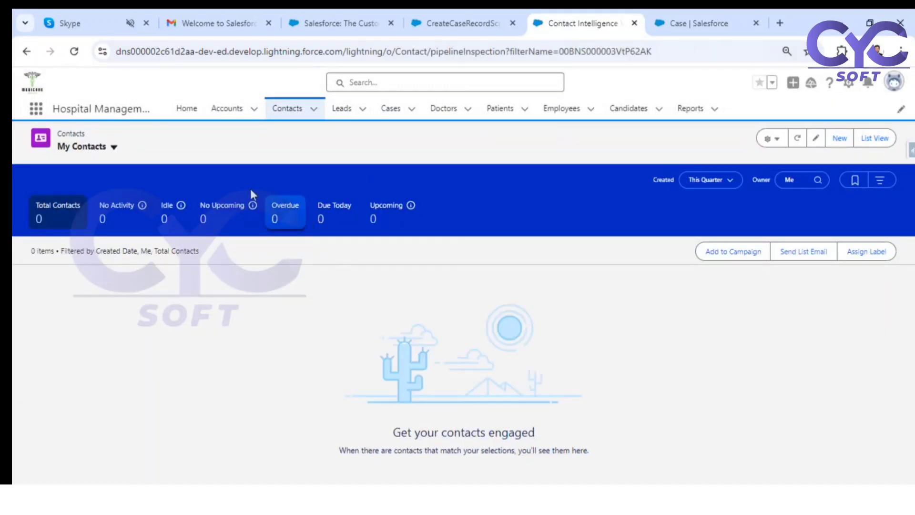
click(384, 109)
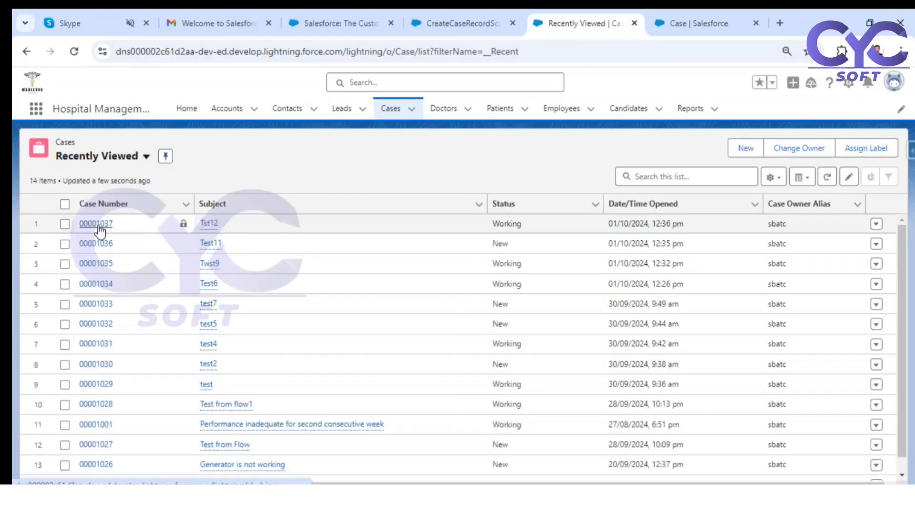
click(97, 224)
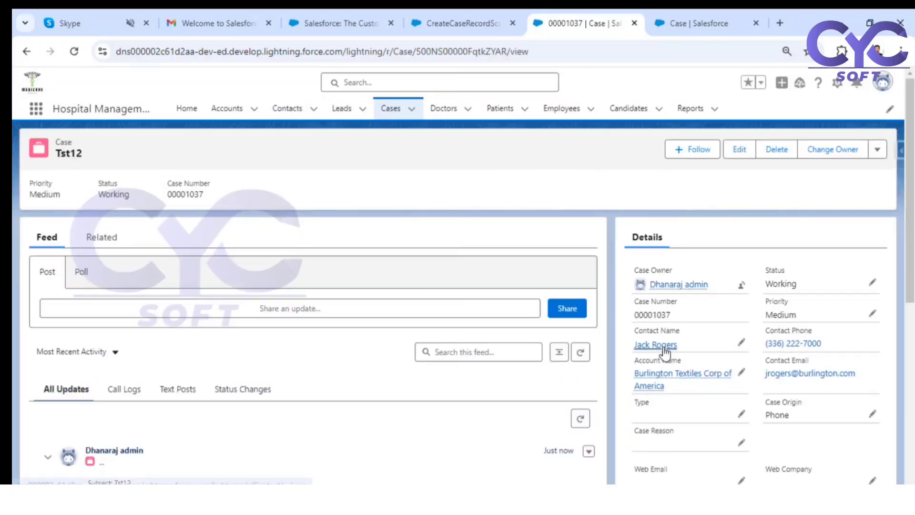
click(656, 344)
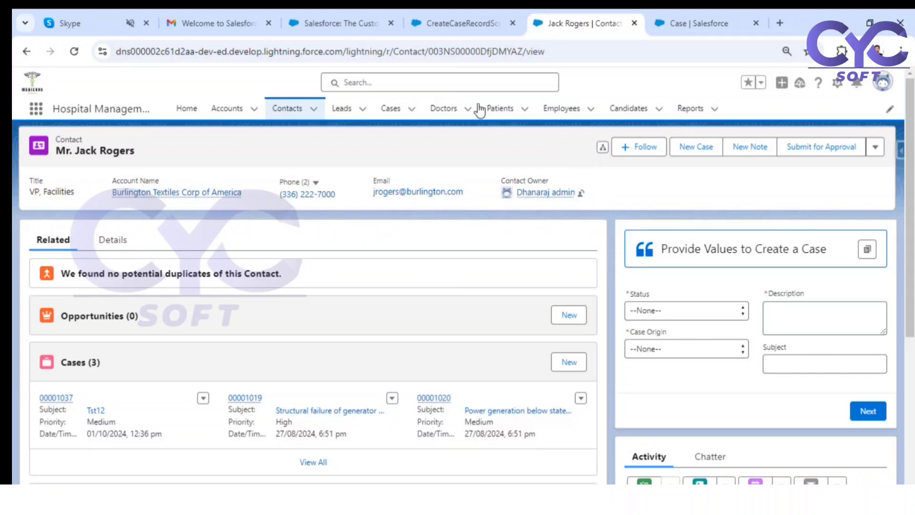
click(694, 23)
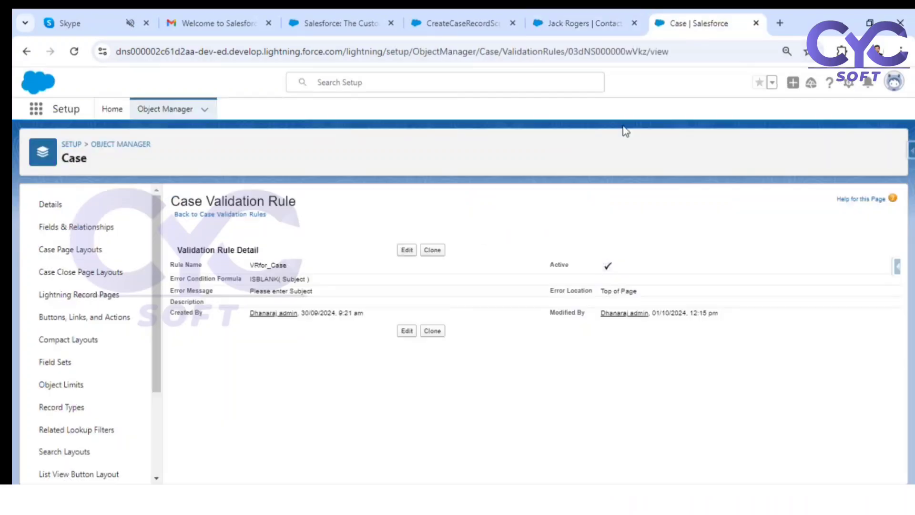
click(453, 21)
click(576, 24)
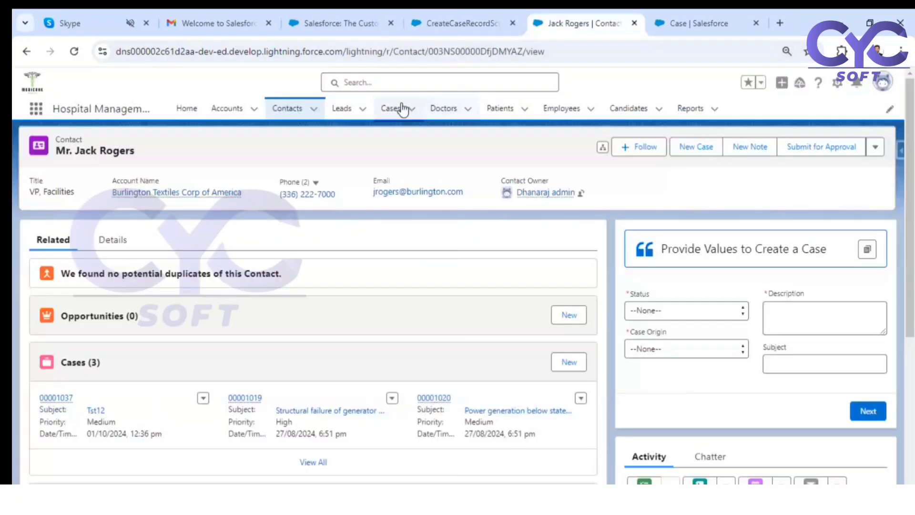
Open the Cases list in a separate browser tab and examine all sections of a blank new case form, closing it without saving.
right_click(395, 108)
click(431, 119)
click(622, 28)
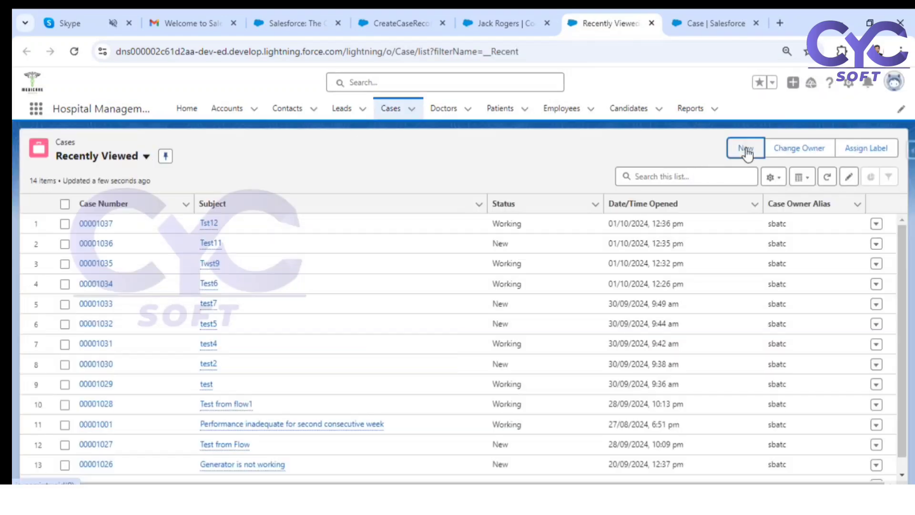
click(745, 148)
click(519, 228)
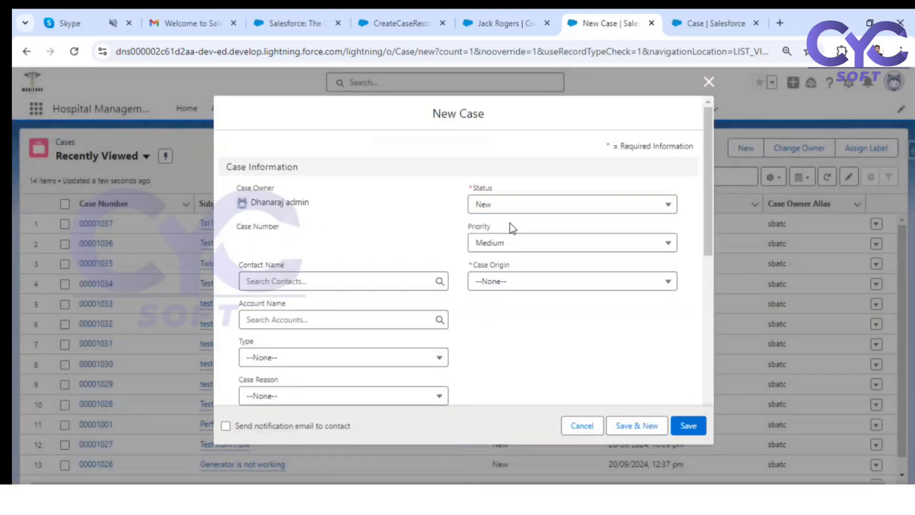
scroll(429, 267, down, 5)
scroll(447, 296, up, 5)
scroll(447, 297, up, 2)
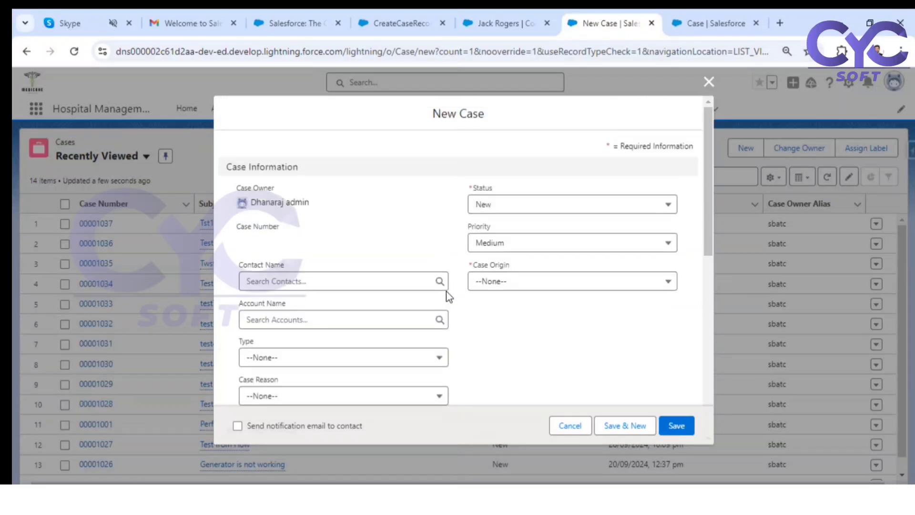
scroll(447, 296, down, 6)
scroll(447, 291, up, 8)
scroll(429, 200, down, 6)
scroll(392, 206, down, 1)
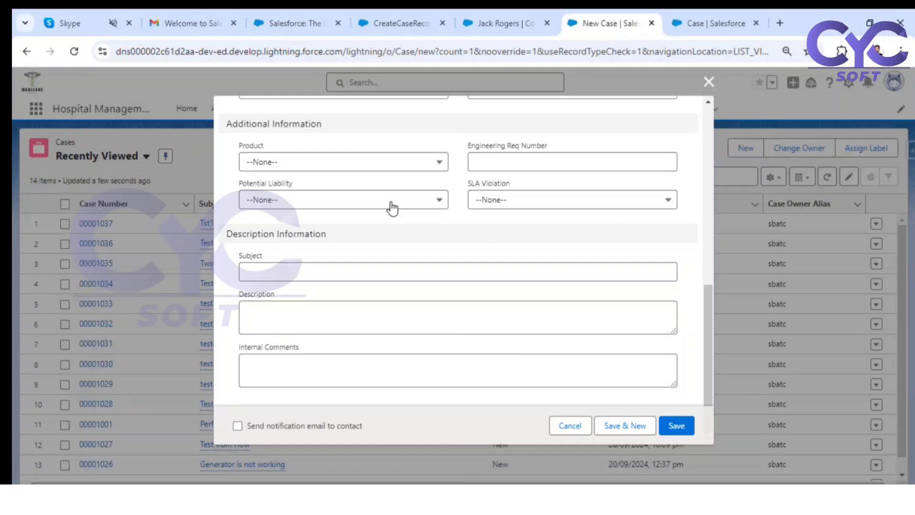
scroll(392, 206, up, 5)
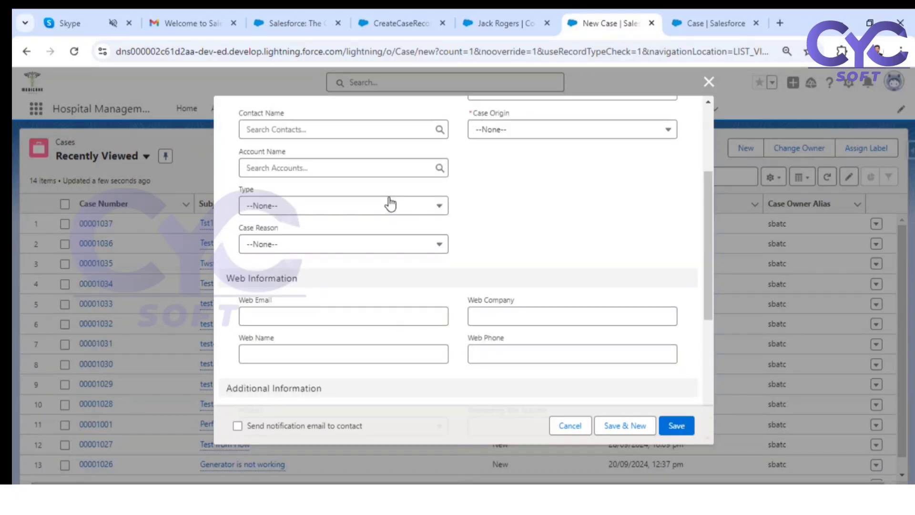
click(709, 84)
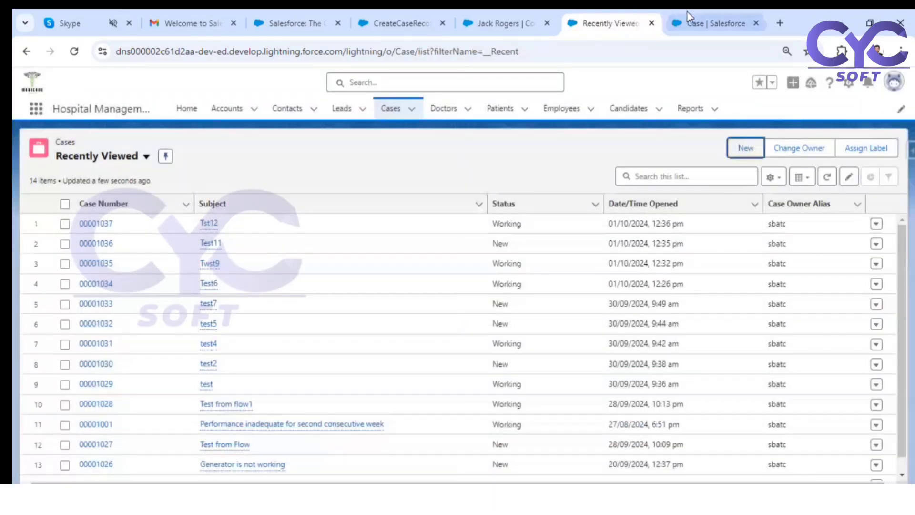
click(691, 23)
click(513, 19)
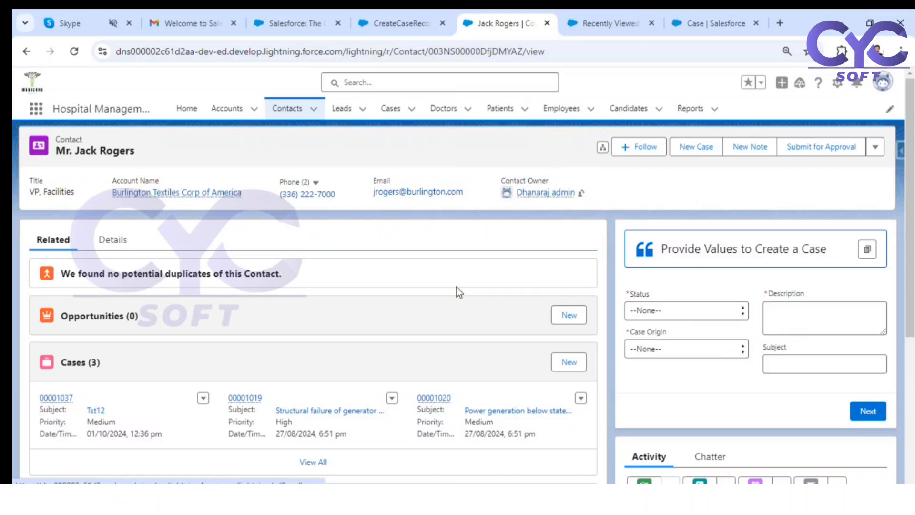
click(419, 23)
click(608, 27)
Find the Contact object in Object Manager and open its list of buttons, links and actions.
click(689, 27)
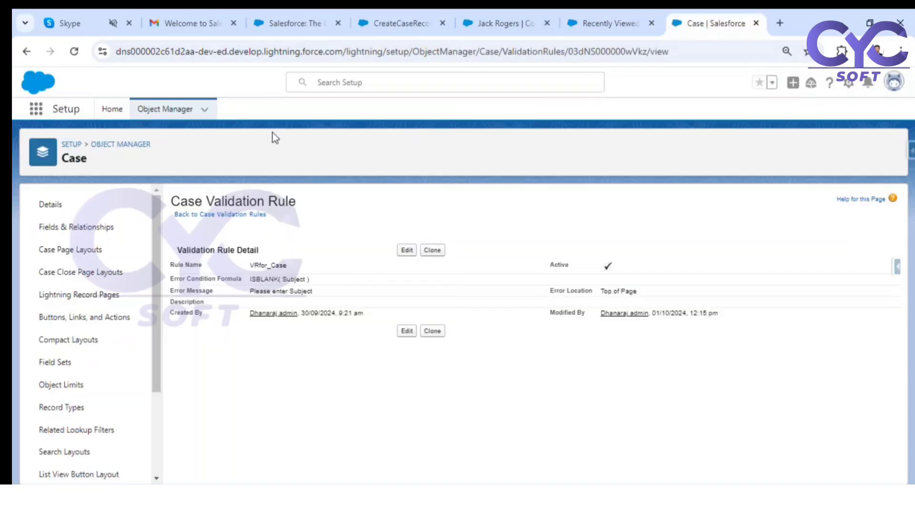
click(136, 145)
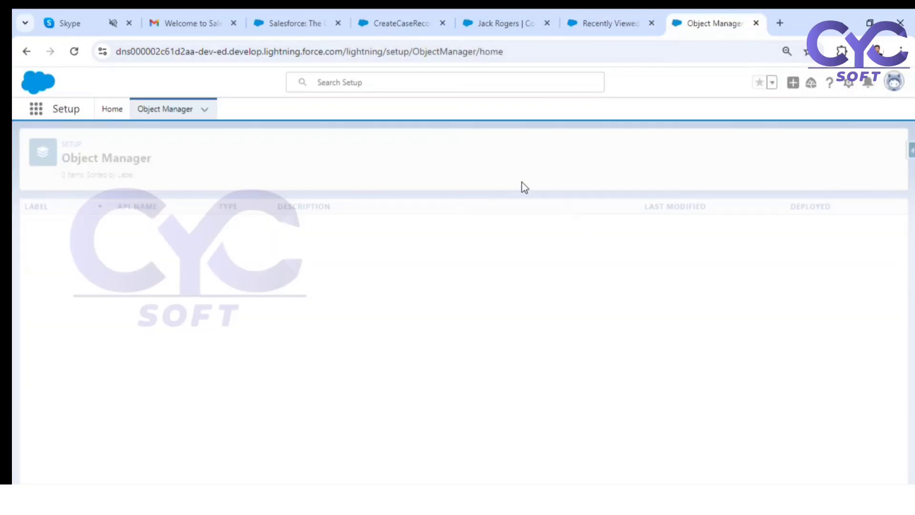
click(692, 148)
text(contact)
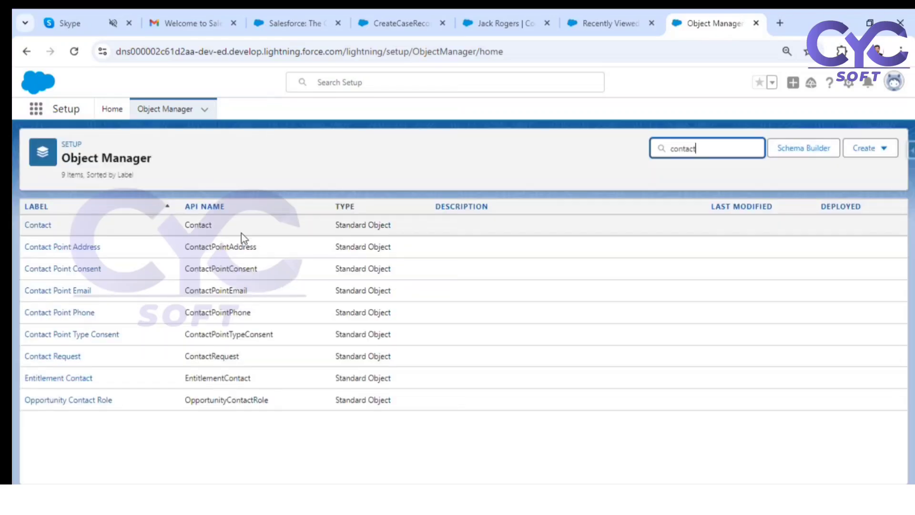
click(36, 226)
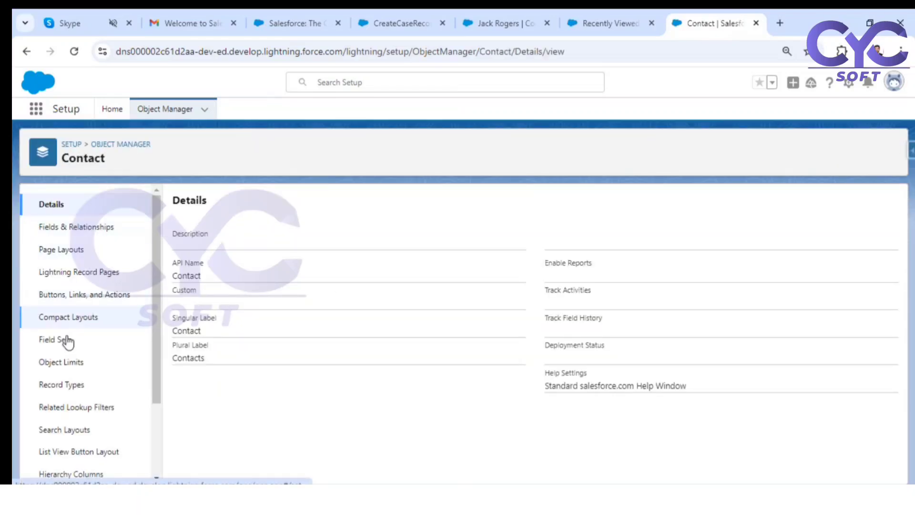
click(59, 297)
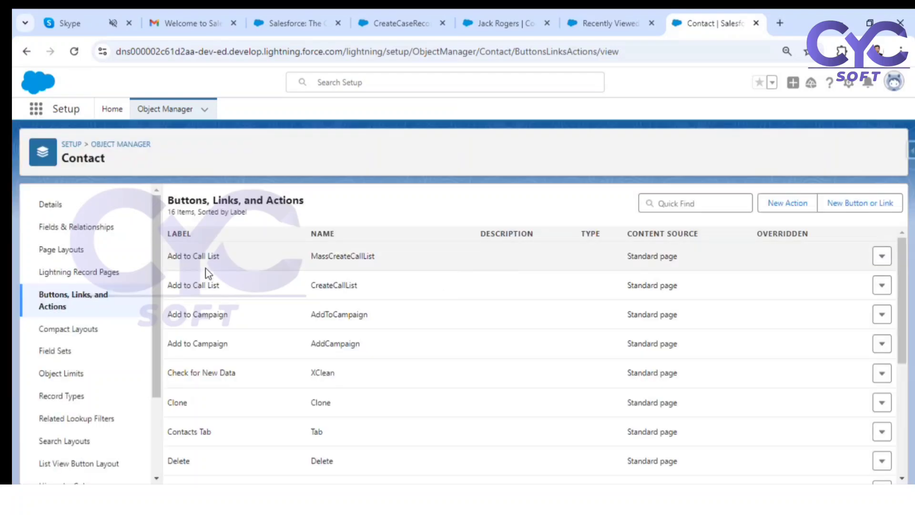
Start a new Contact action with action type Flow that uses the CreateCaseRecordScreen flow.
click(786, 203)
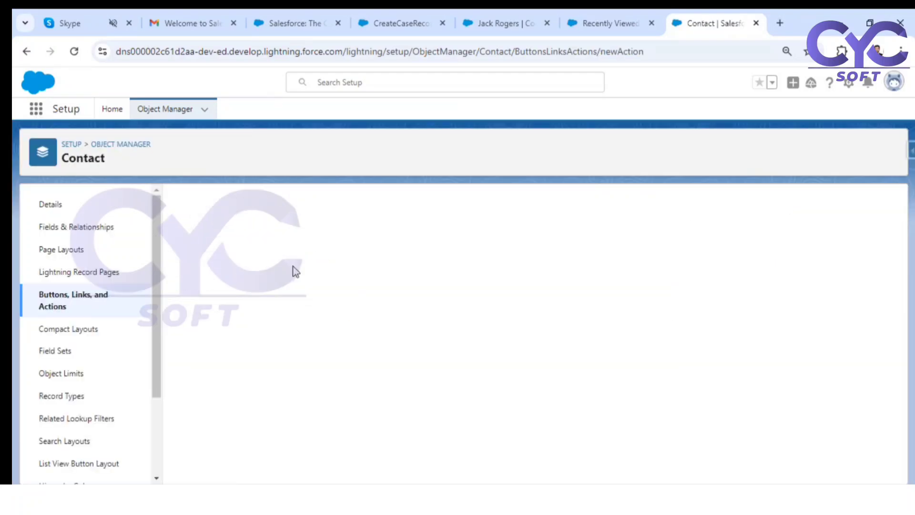
click(376, 270)
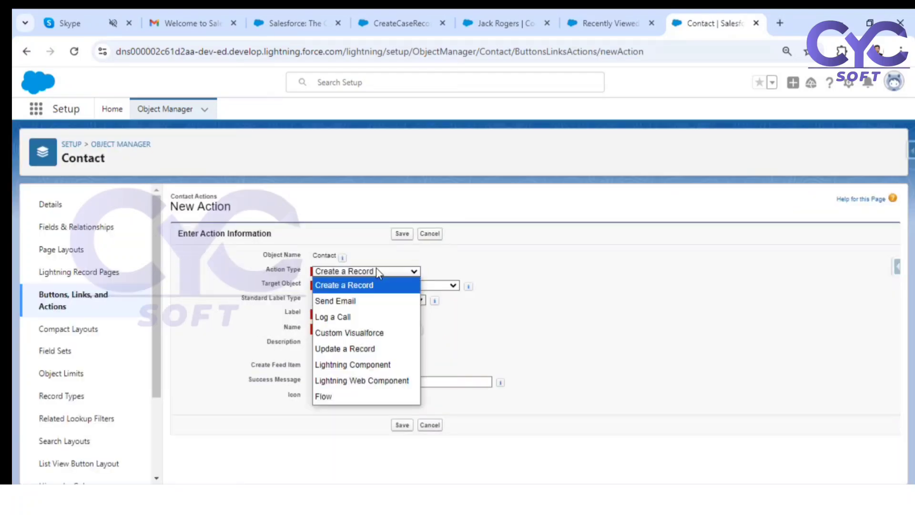
click(339, 397)
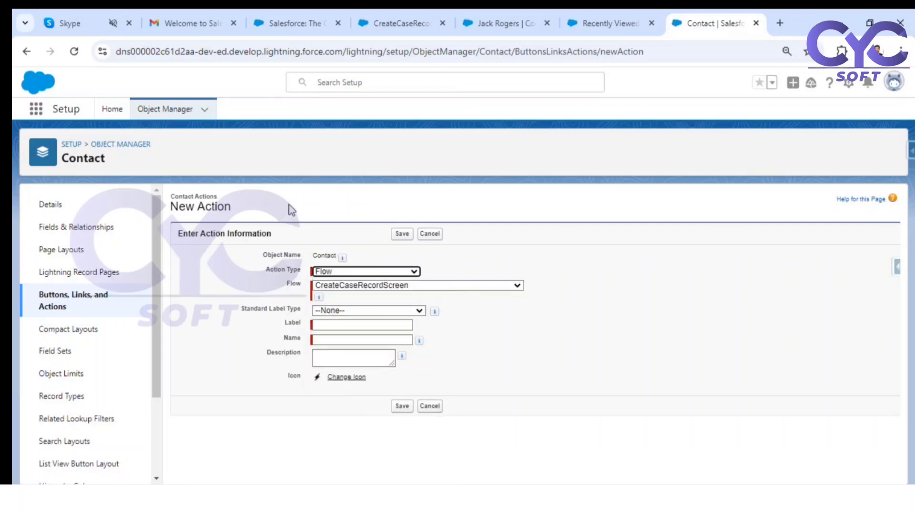
triple_click(285, 274)
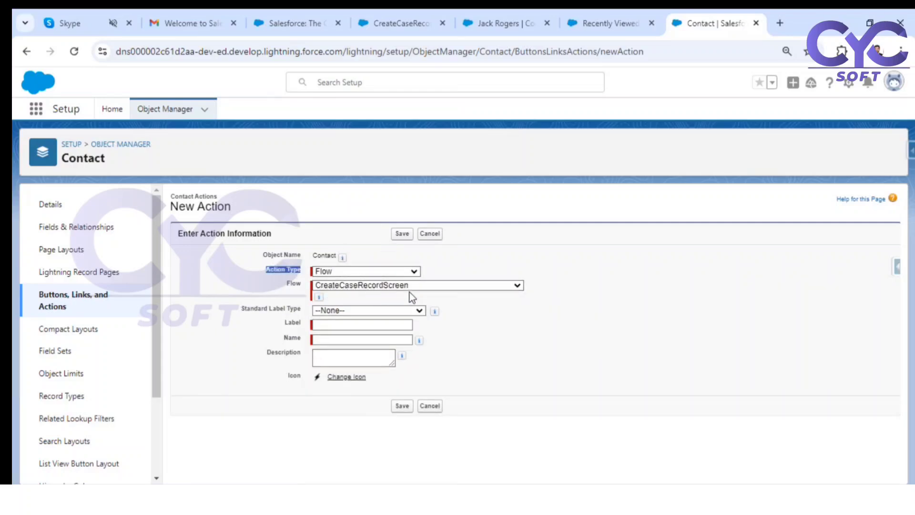
Label the new action Quick CAse, give it the name Quick_CAse1 and save it.
click(328, 325)
text(Qui)
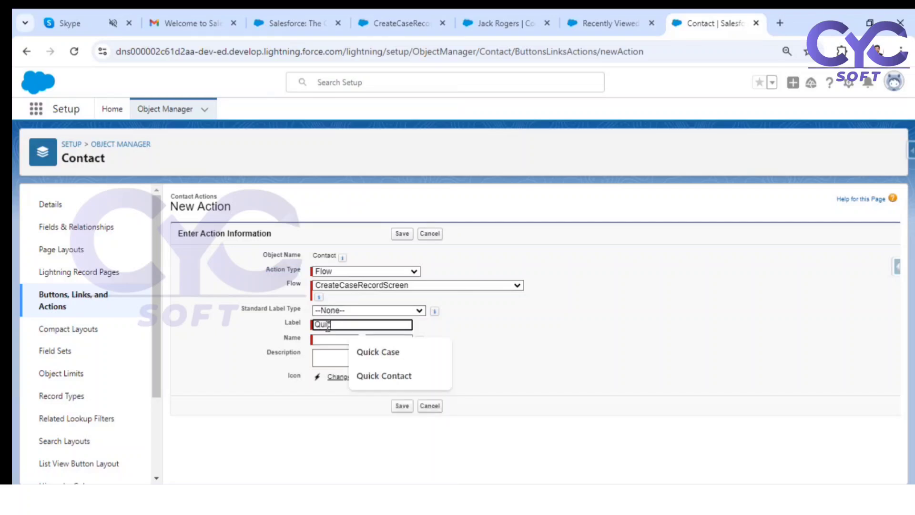
text(ck CAse)
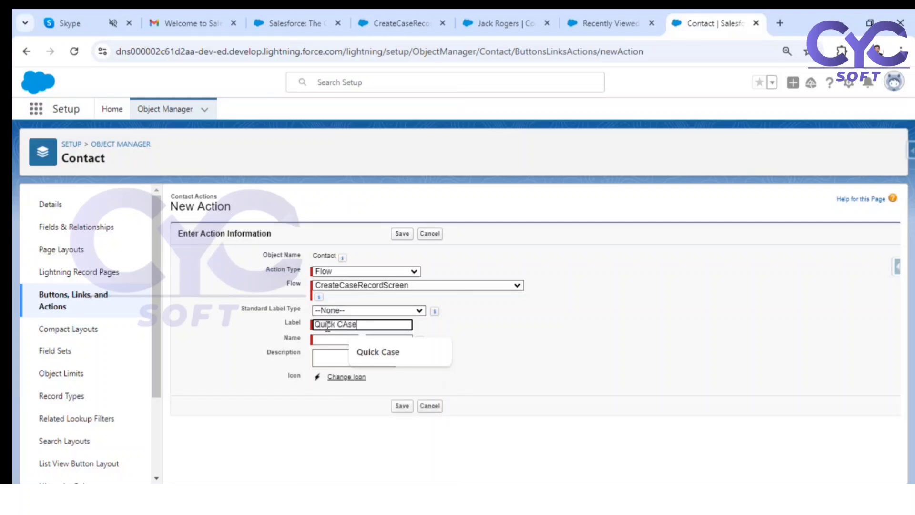
click(520, 339)
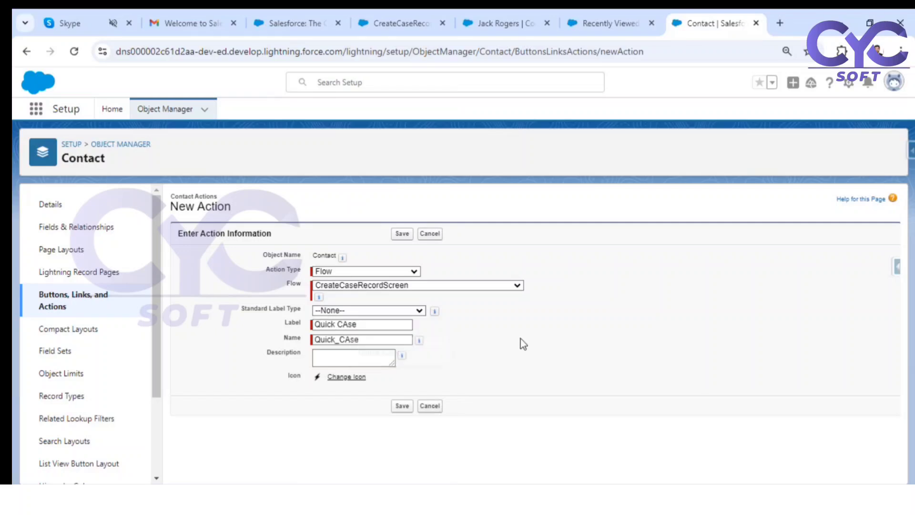
click(363, 338)
text(1)
click(509, 361)
click(400, 406)
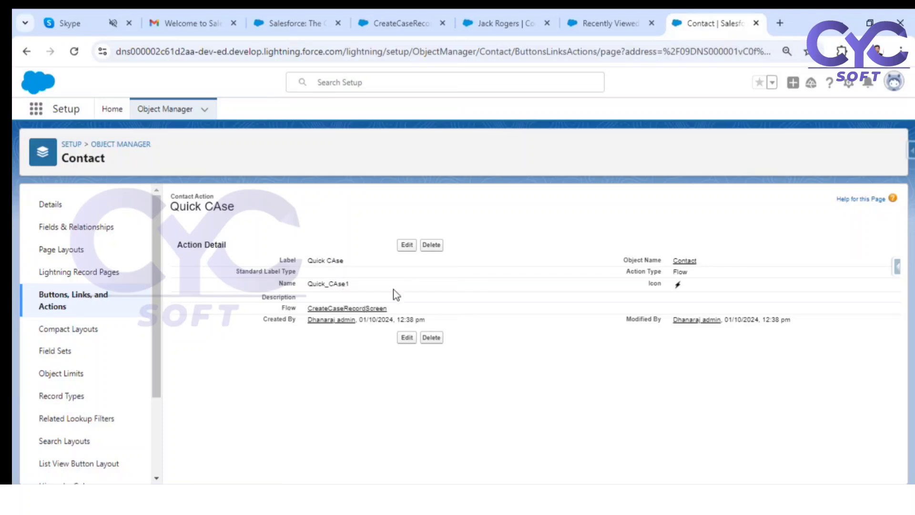
Add the Quick CAse action after Post in the Salesforce Mobile and Lightning Experience Actions of Contact Layout and save the layout.
click(58, 252)
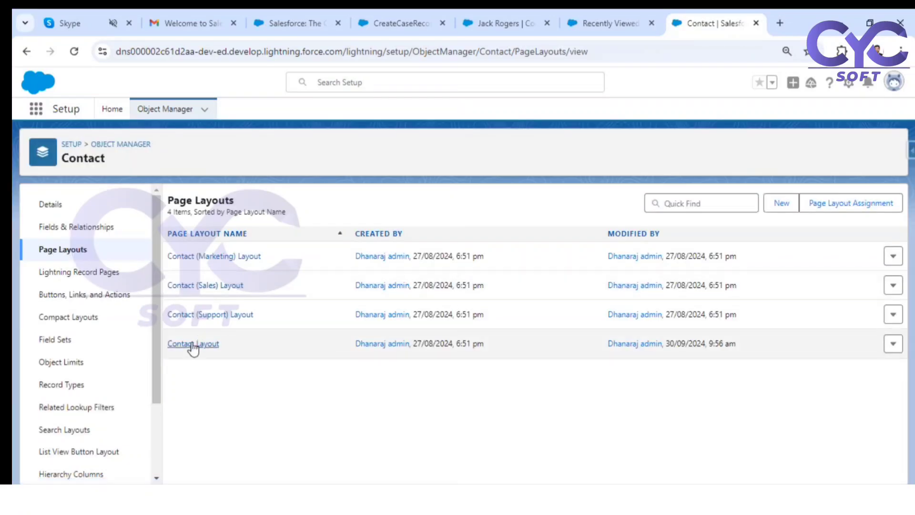
click(193, 344)
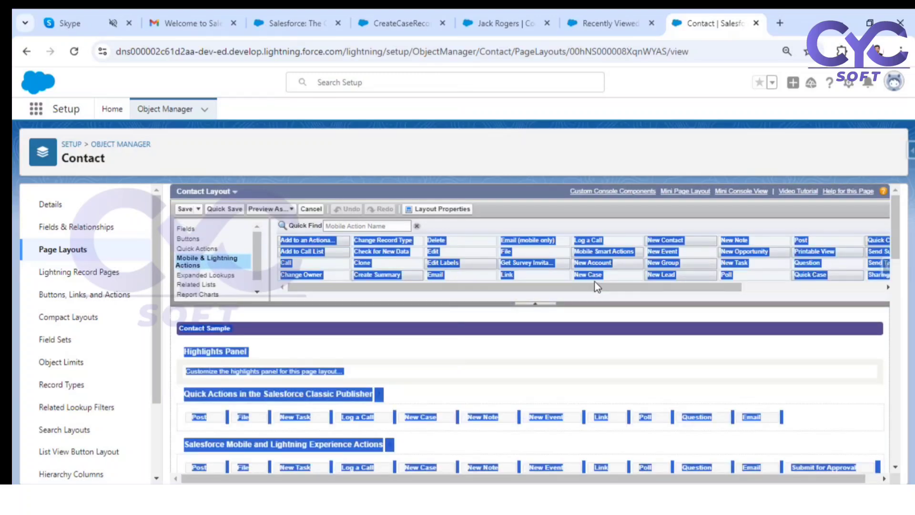
drag(592, 287, 730, 287)
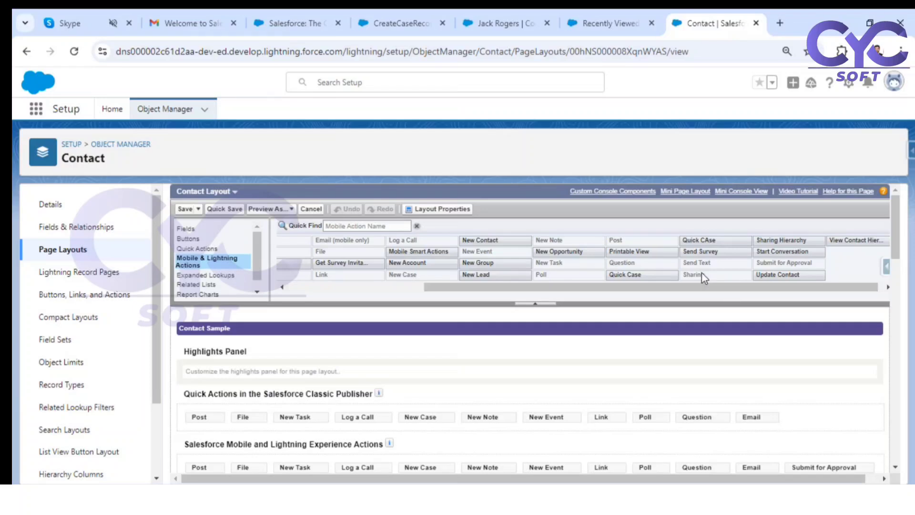
drag(701, 241, 239, 425)
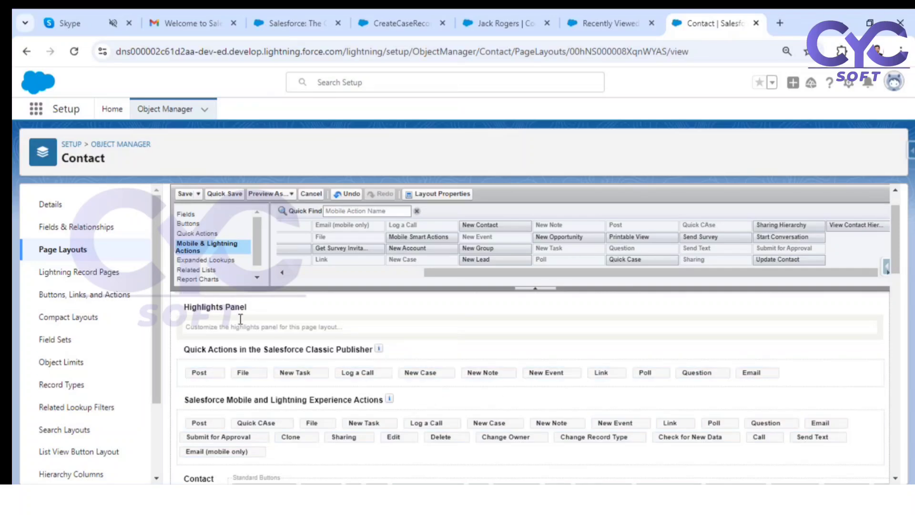
click(198, 193)
click(186, 194)
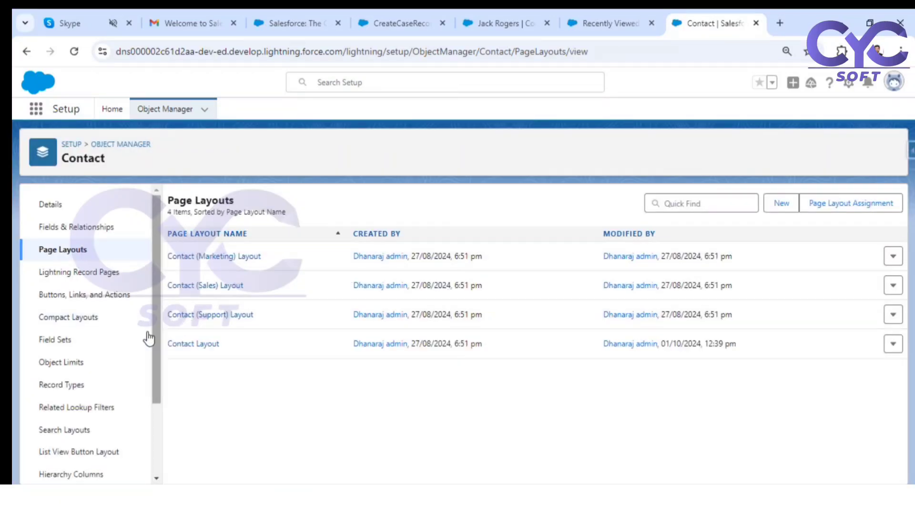
Reload the Burlington Textiles contact record and launch its Quick CAse action.
click(507, 19)
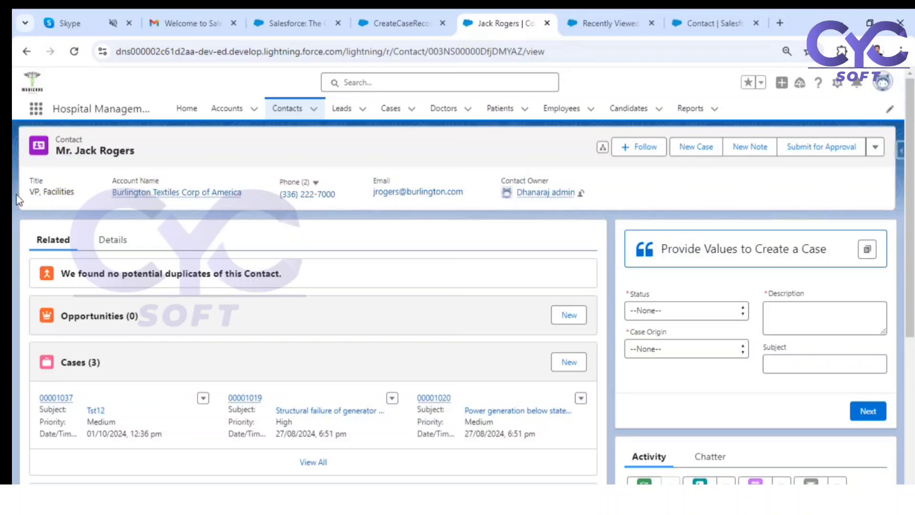
click(74, 52)
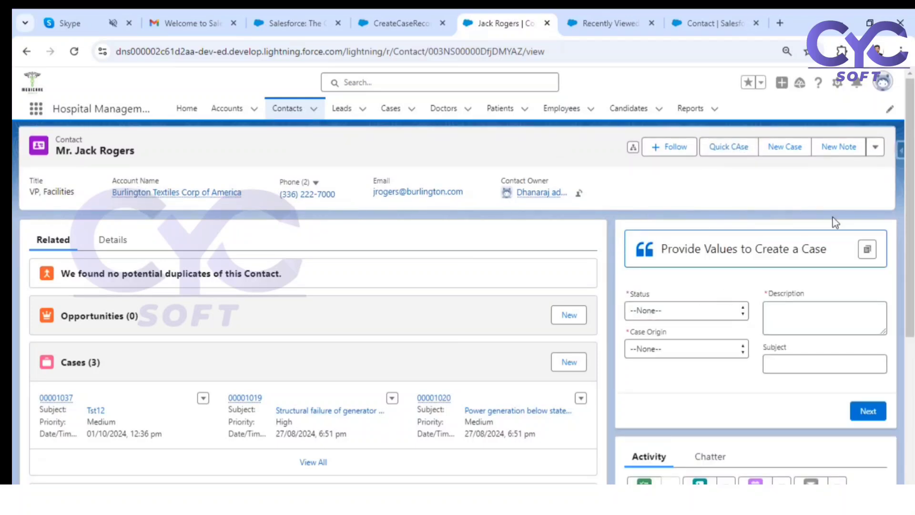
click(721, 151)
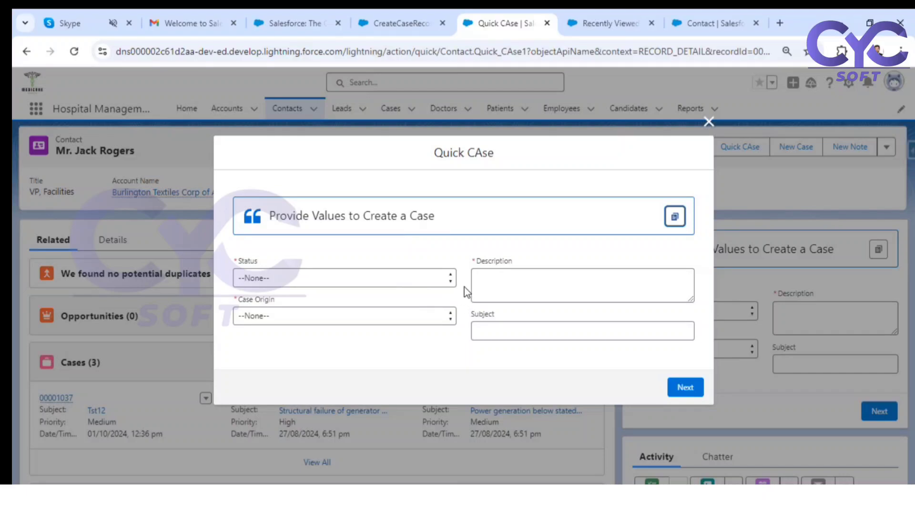
Open the standard New Case form from the Cases list, examine its fields and close it without saving.
mouse_move(340, 32)
click(409, 14)
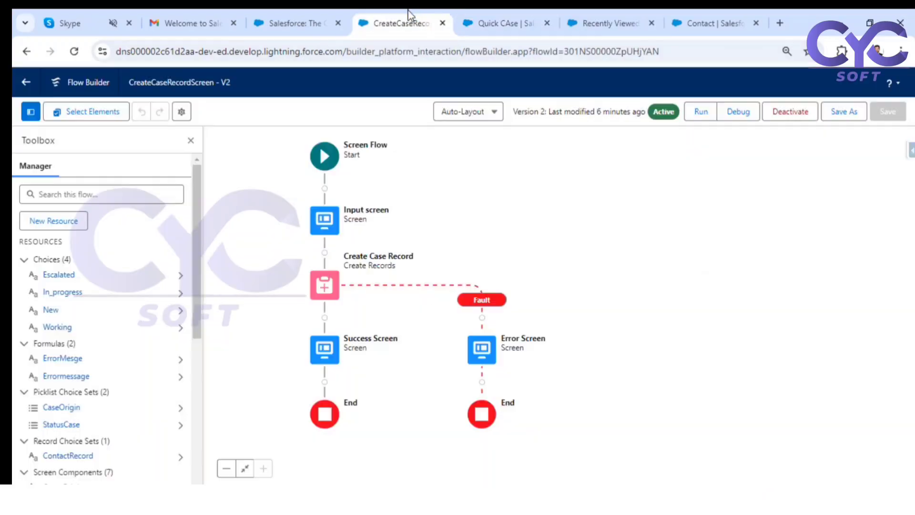
click(478, 14)
click(617, 30)
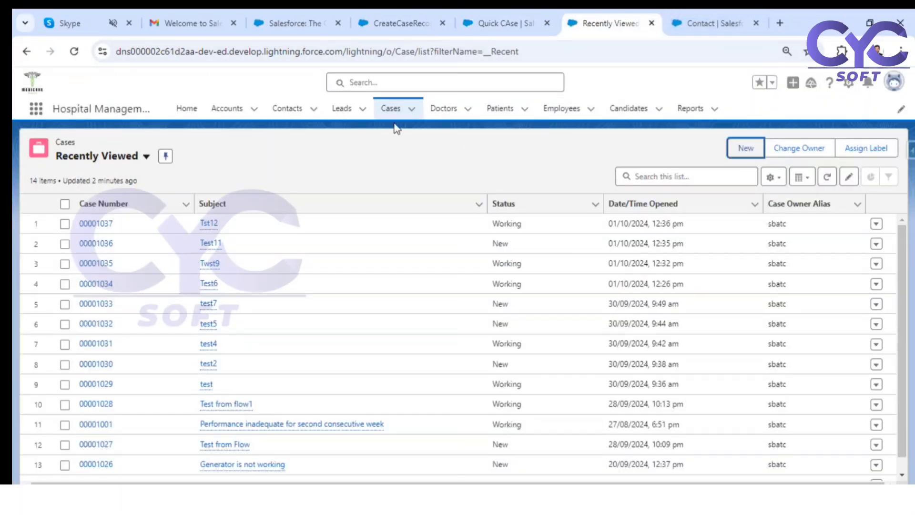
click(741, 147)
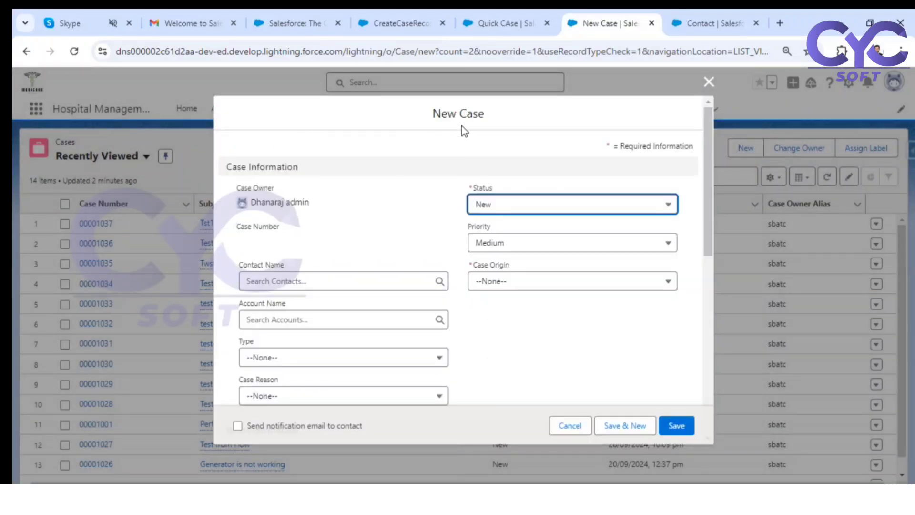
scroll(592, 190, down, 9)
scroll(525, 300, up, 7)
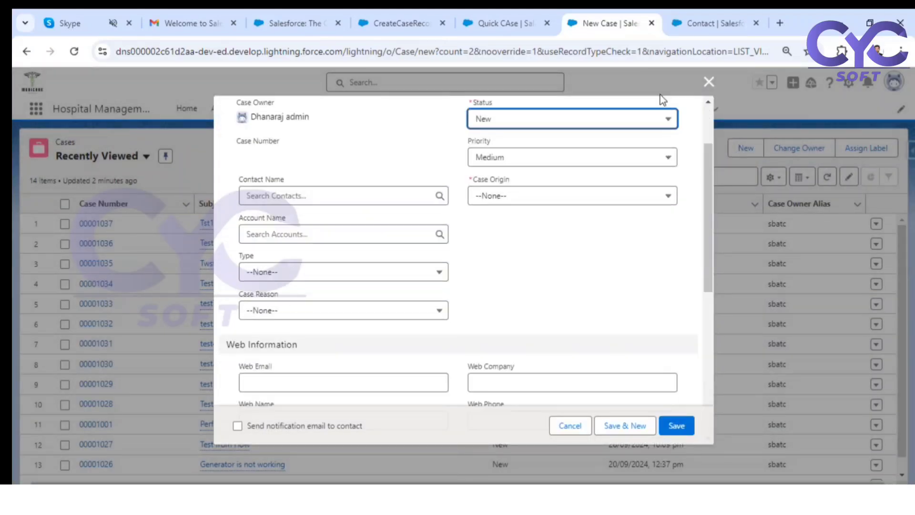
click(709, 82)
Relaunch the Quick CAse action on the contact record and set the status to New and the case origin to Phone.
click(506, 24)
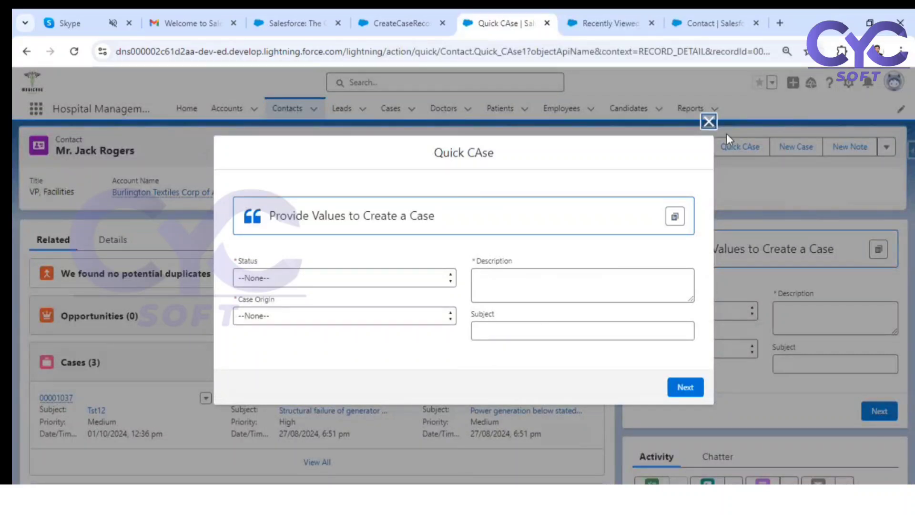
click(709, 122)
click(731, 147)
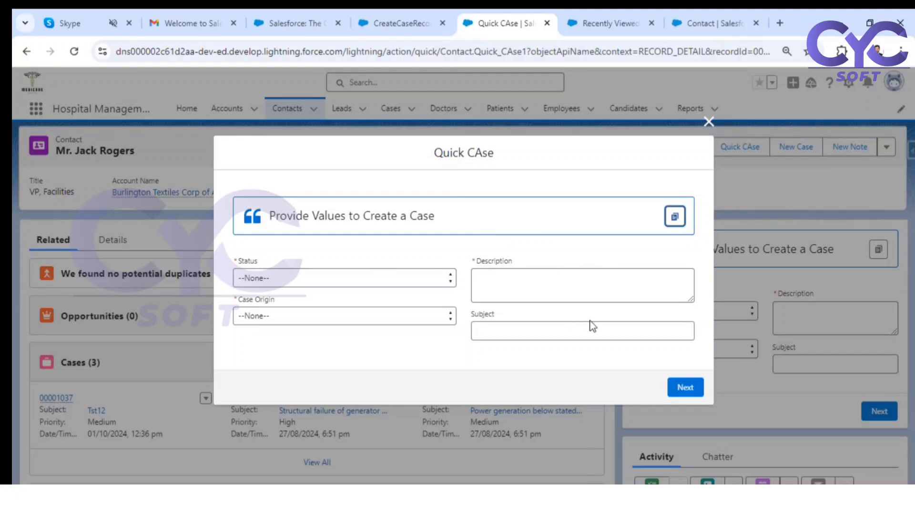
click(316, 277)
click(307, 314)
click(307, 319)
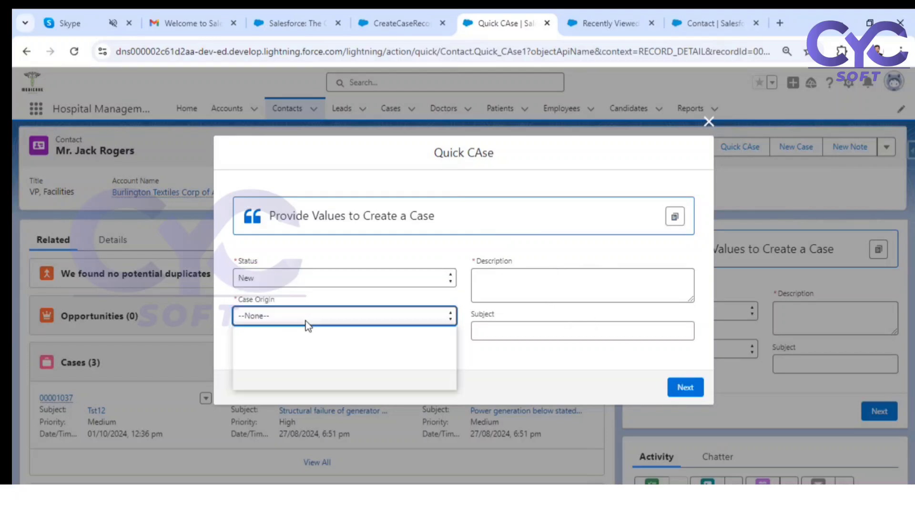
click(283, 356)
Enter Tst14 as both the description and the subject of the quick case.
click(535, 278)
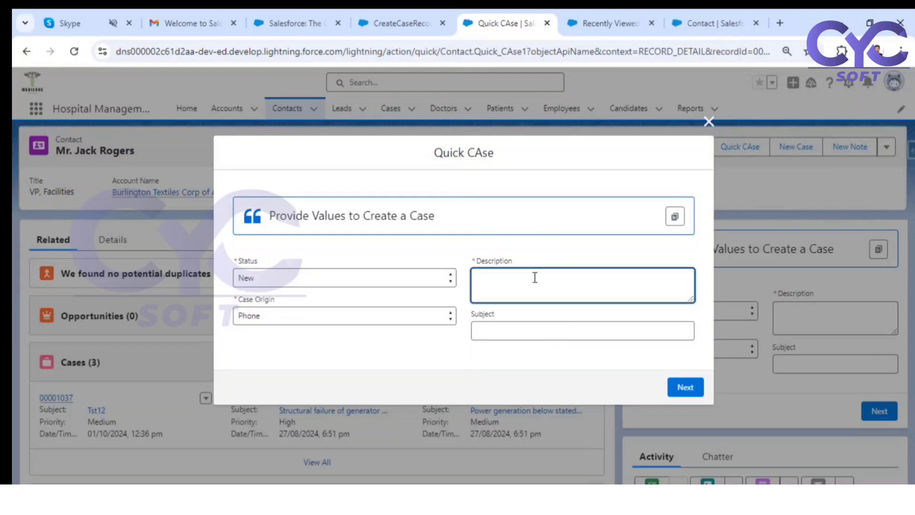
text(Tst14)
key(ctrl+a)
key(ctrl+c)
key(Tab)
key(ctrl+v)
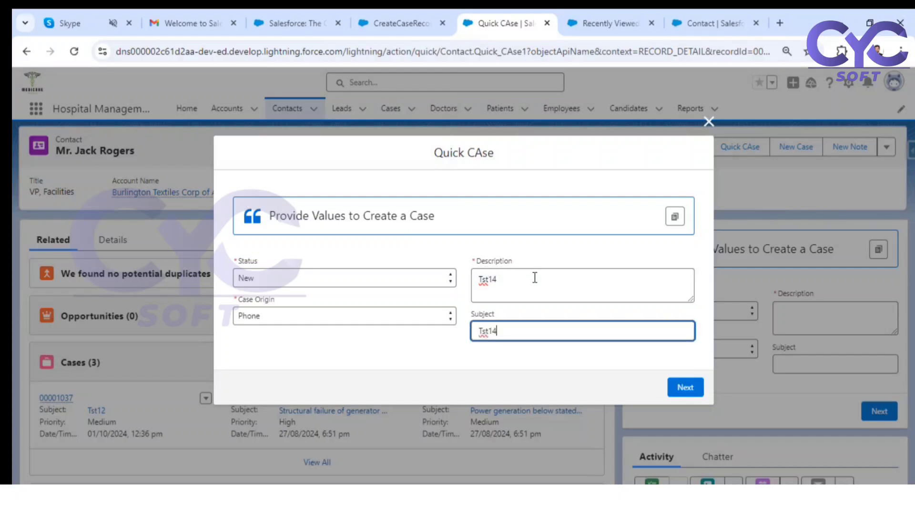
Submit the quick case, finish the flow and check the contact's Cases related list for the new case.
click(686, 390)
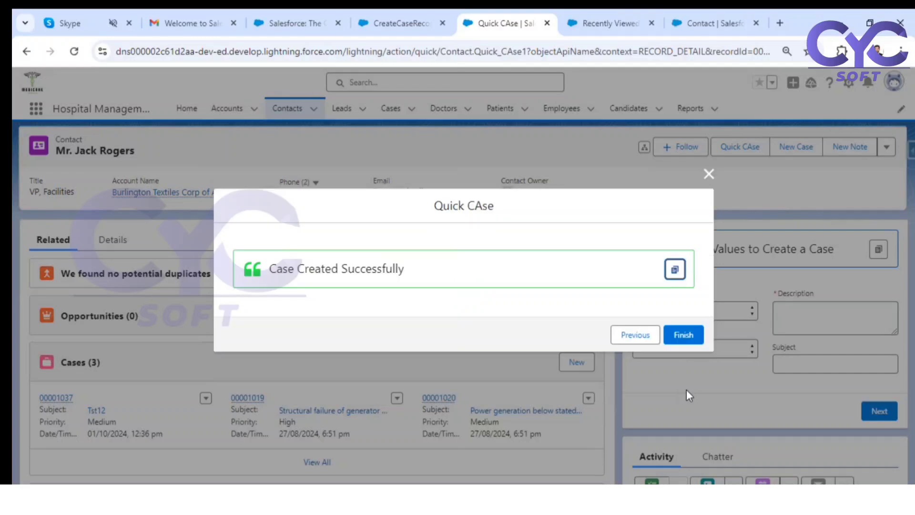
drag(270, 269, 399, 270)
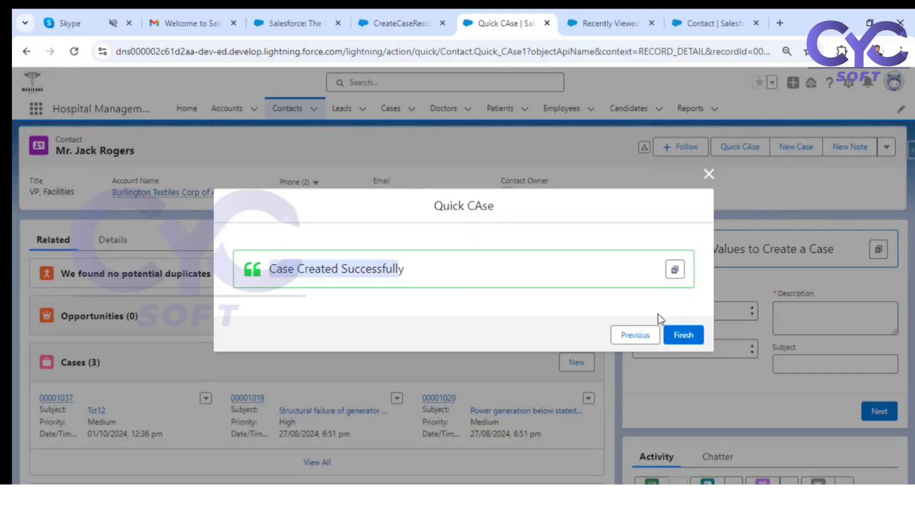
click(684, 335)
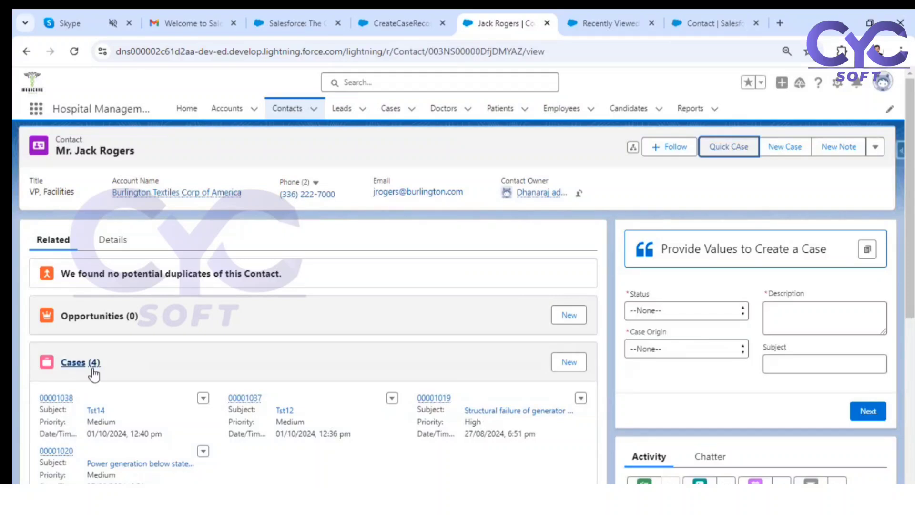
scroll(132, 366, down, 1)
scroll(132, 366, down, 4)
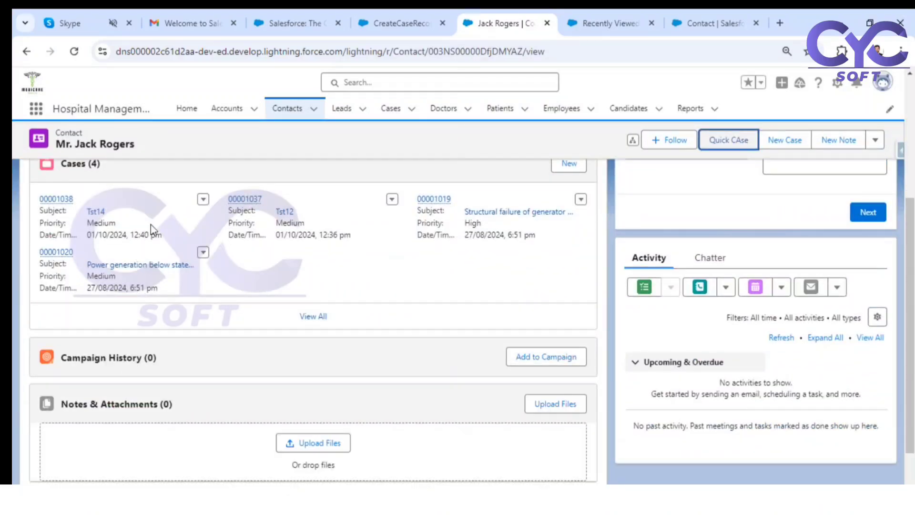
scroll(152, 230, up, 2)
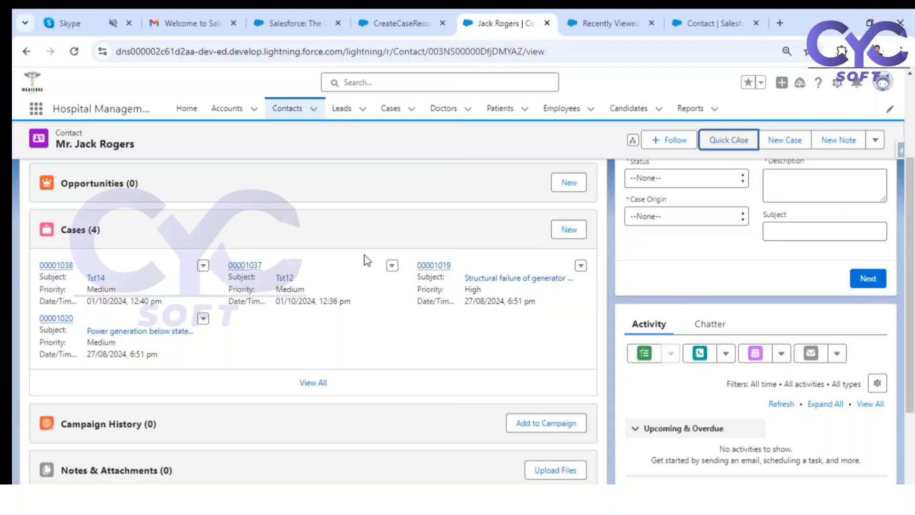
scroll(363, 259, up, 3)
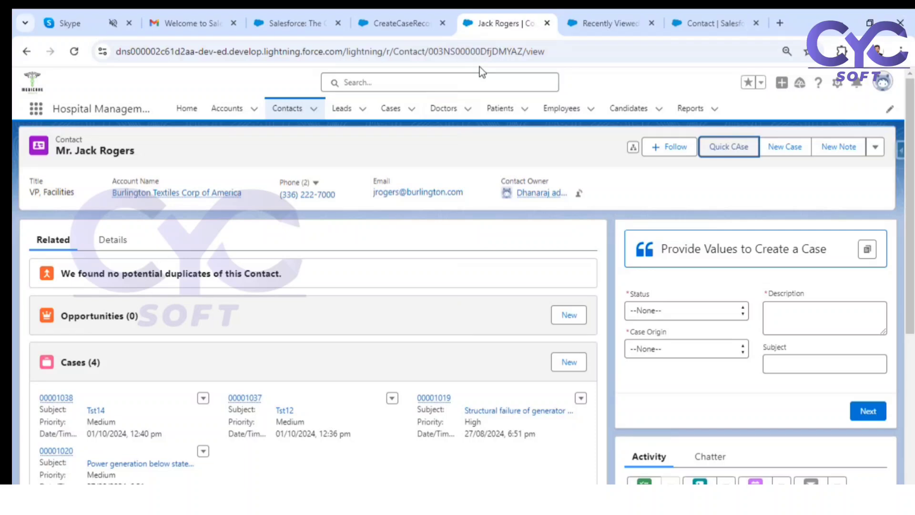
Review the logic and data elements that can be added after Create Case Record in the CreateCaseRecordScreen flow, without adding any.
click(405, 24)
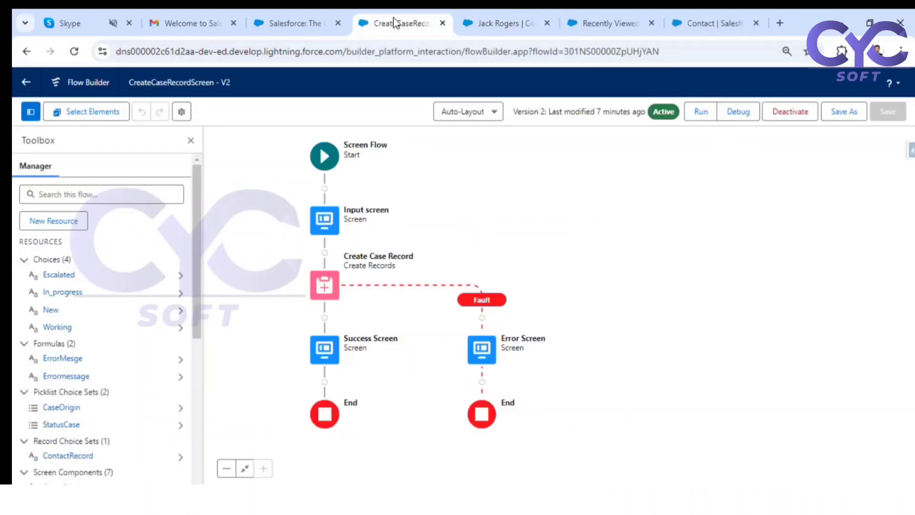
click(326, 321)
scroll(302, 436, down, 5)
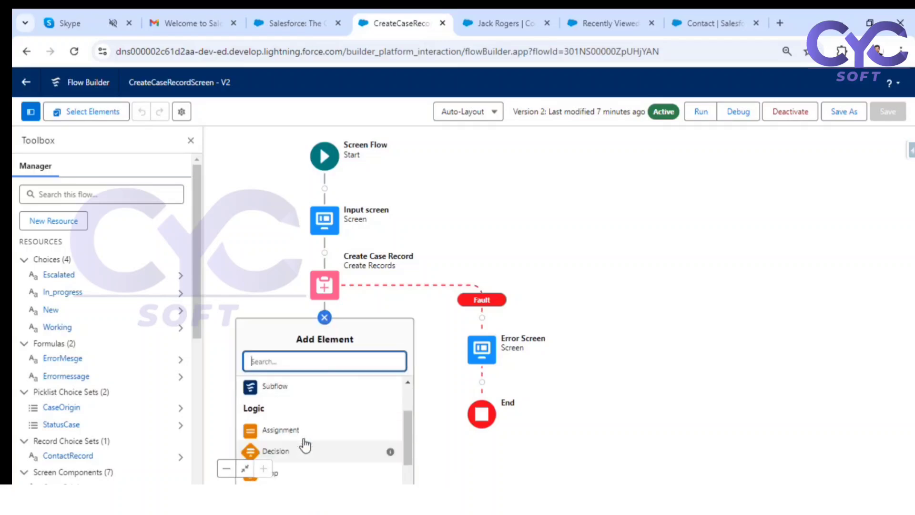
scroll(309, 435, down, 3)
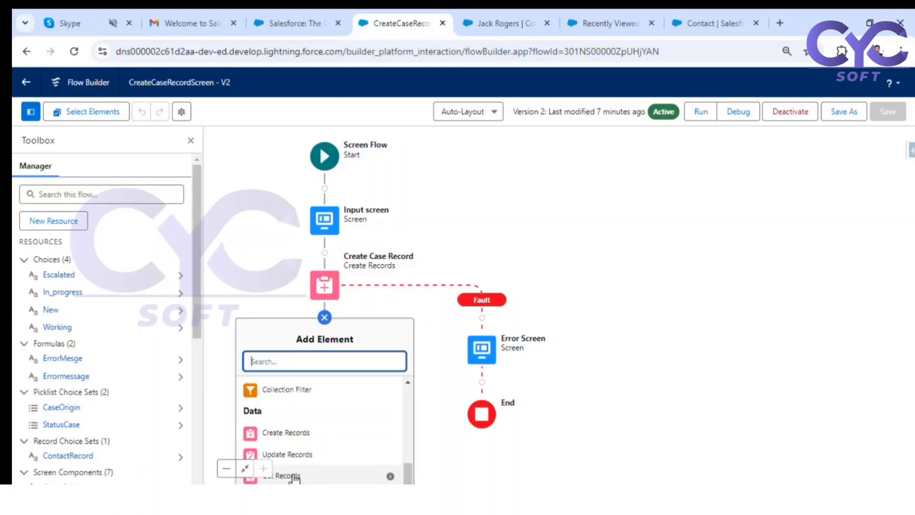
drag(552, 322, 661, 205)
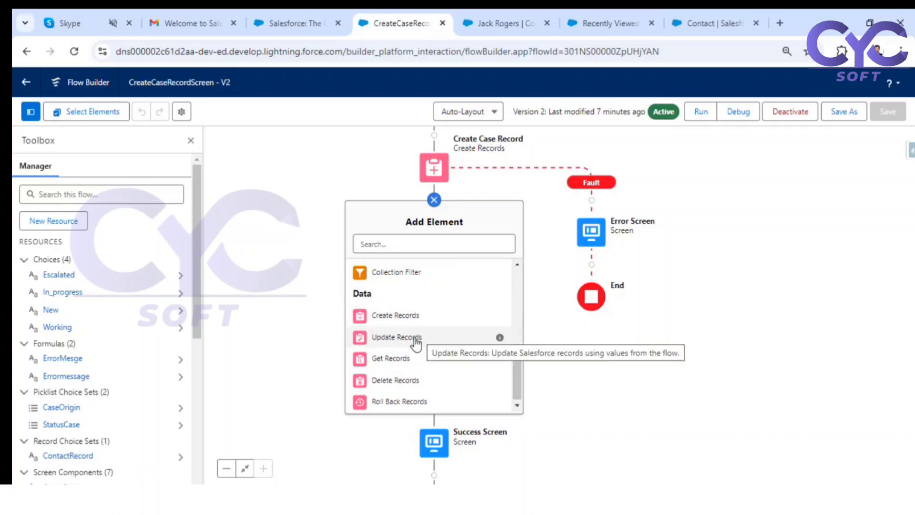
click(592, 425)
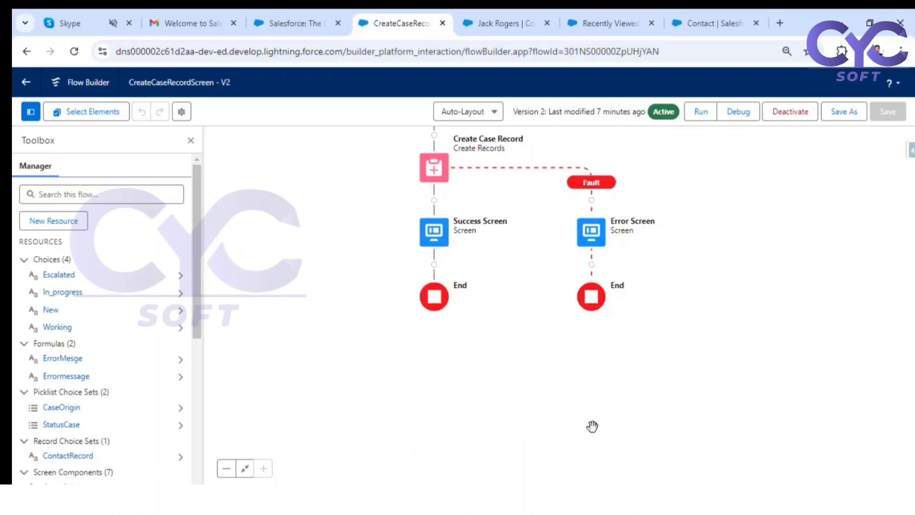